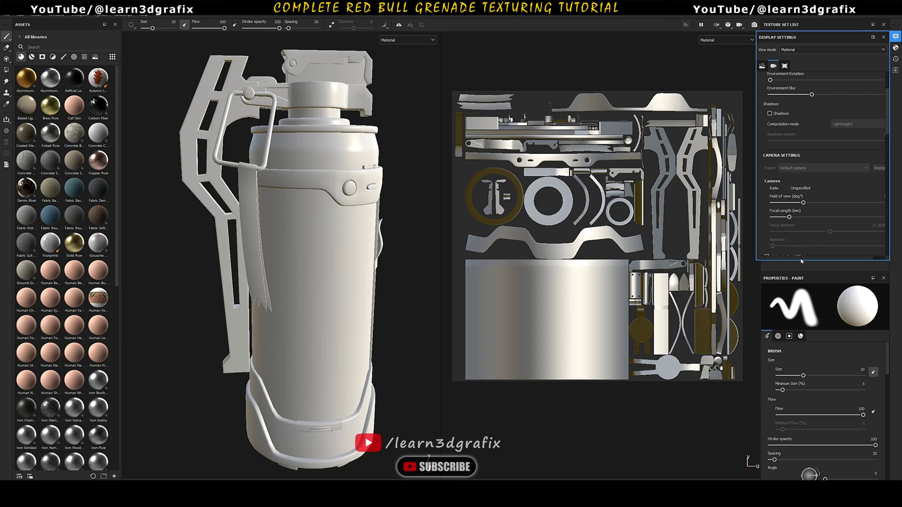
Set the camera's field of view to 25 degrees and close the display settings
type("25")
key("Return")
scroll(223, 202, "down", 5)
left_click_drag(235, 207, 291, 230, "alt")
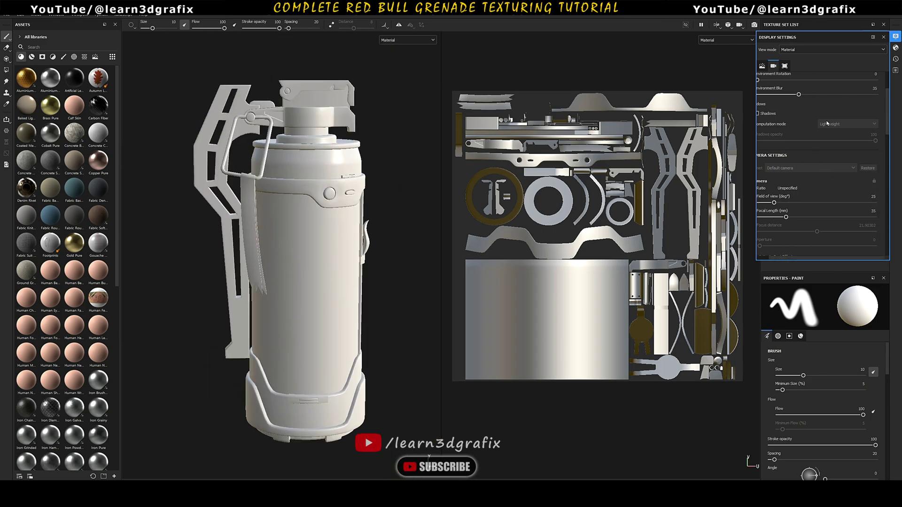
left_click(883, 36)
Bake the grenade's mesh maps after choosing the output size and excluding the ID map
left_click(815, 113)
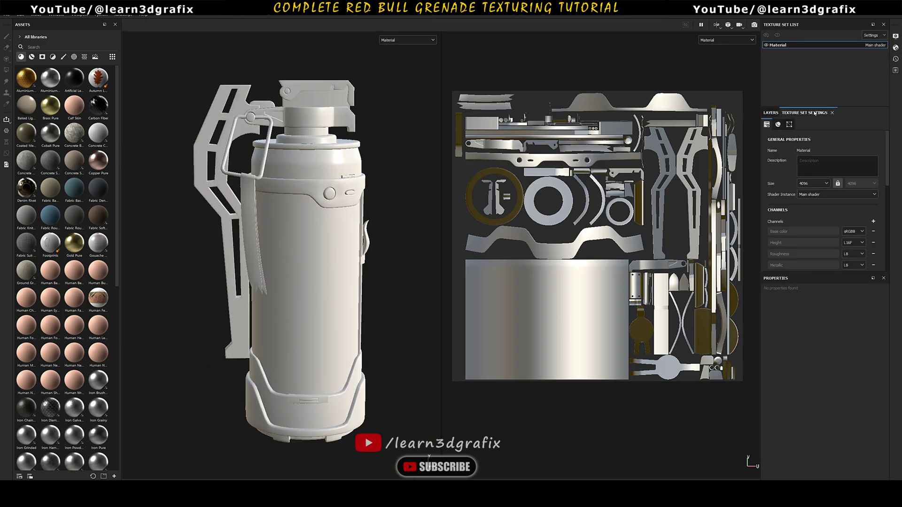
scroll(862, 189, "down", 5)
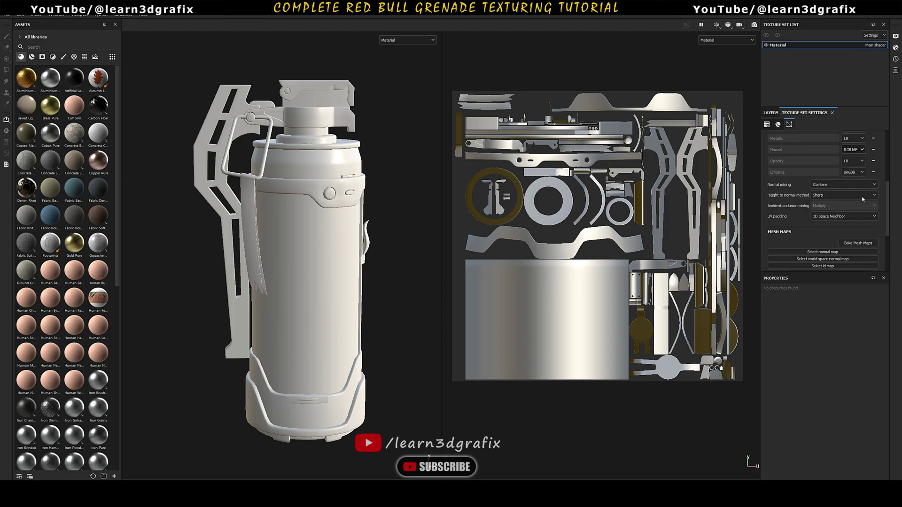
left_click(874, 201)
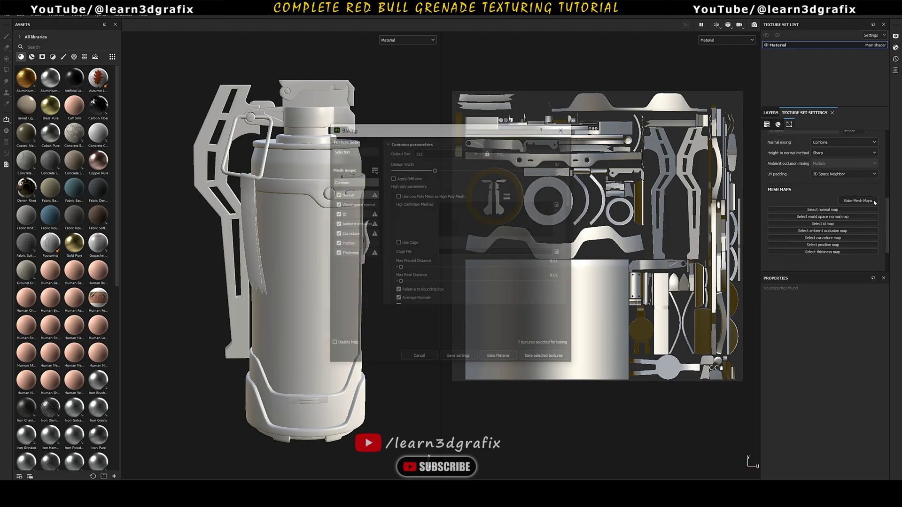
left_click(446, 152)
left_click(449, 211)
scroll(573, 189, "down", 5)
scroll(574, 203, "up", 2)
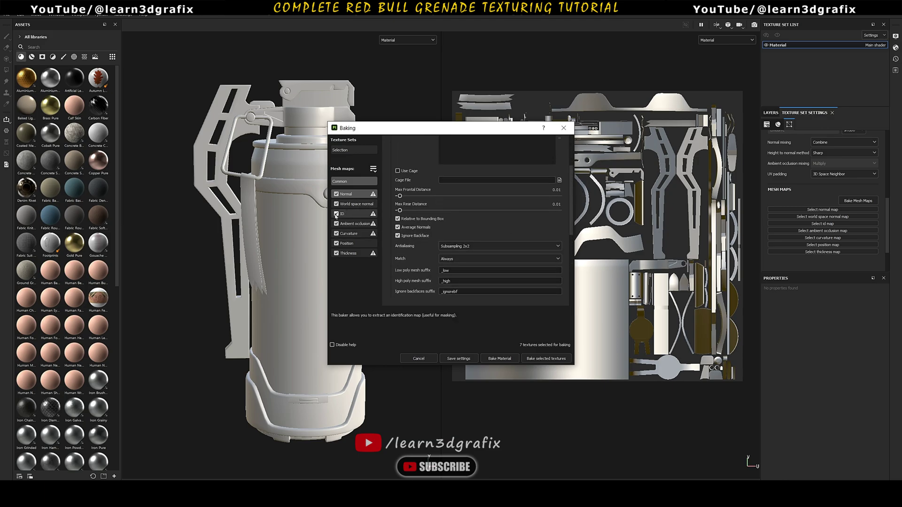
scroll(568, 178, "up", 3)
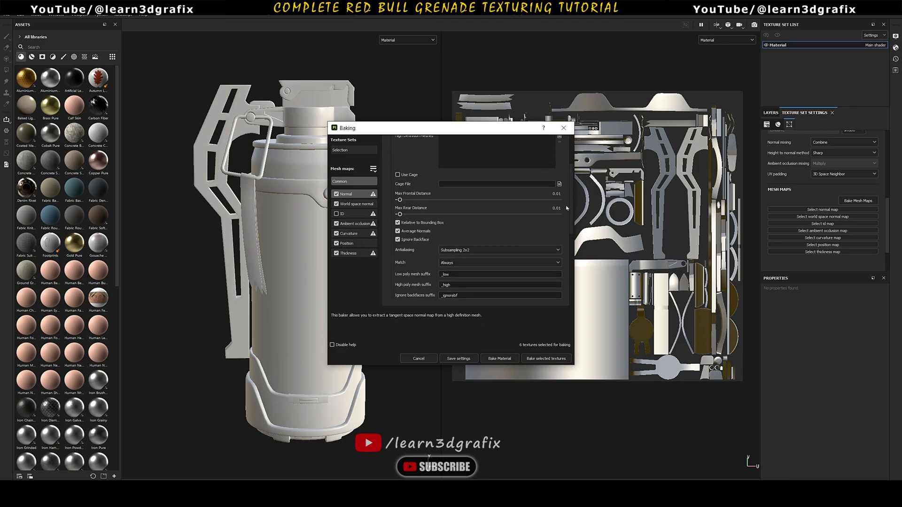
left_click(536, 359)
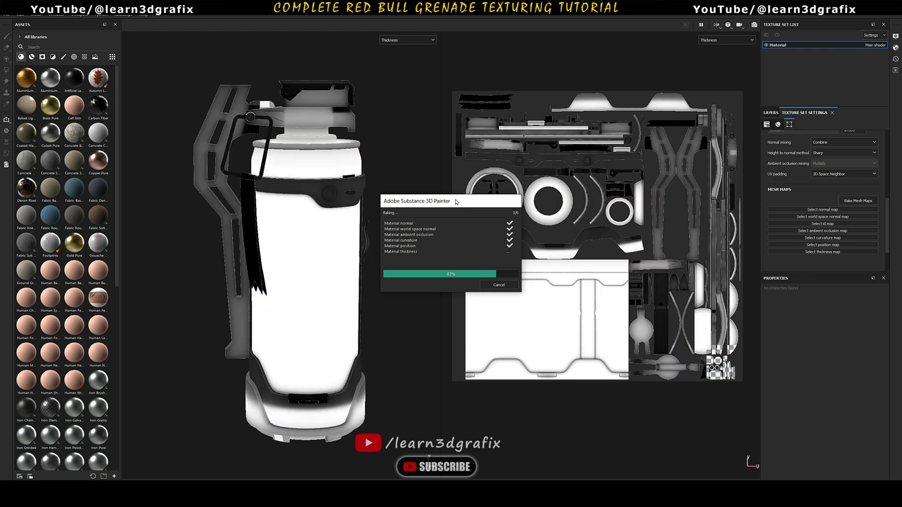
left_click(499, 284)
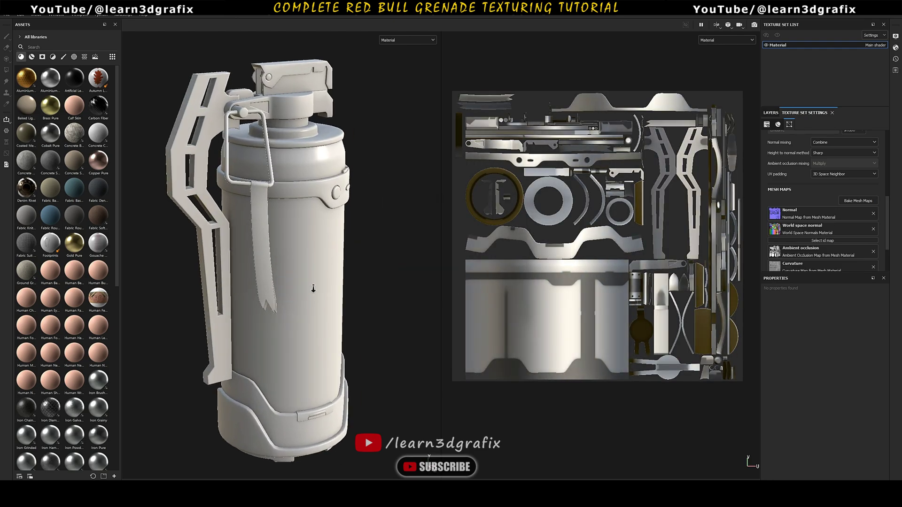
Add a fill layer and keep only its color channel enabled
left_click(767, 113)
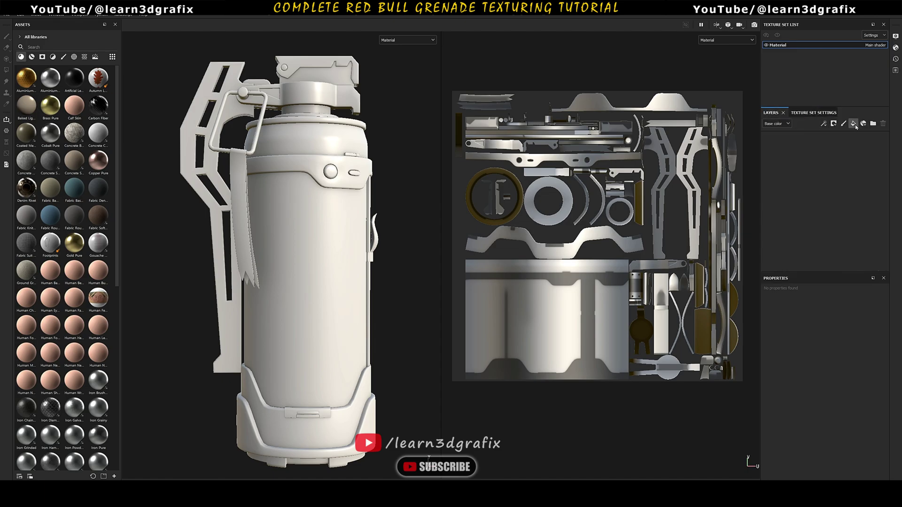
scroll(810, 417, "down", 1)
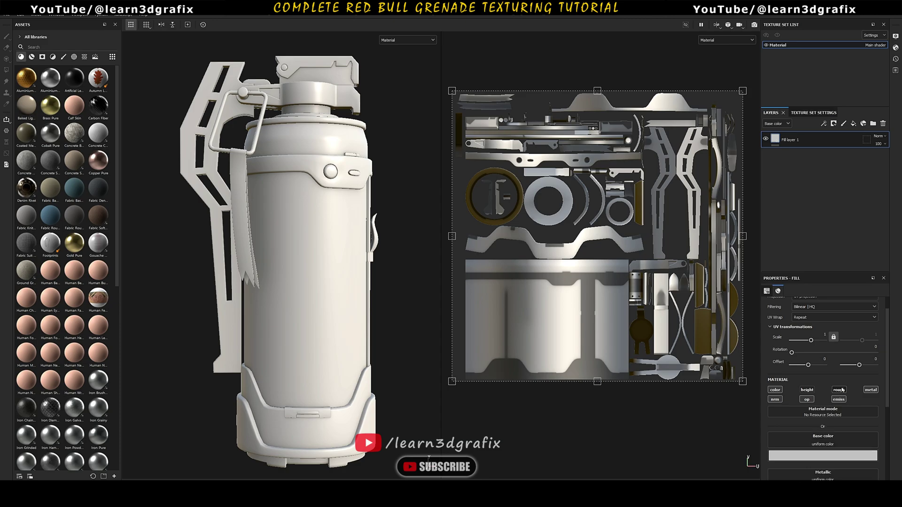
left_click(872, 390)
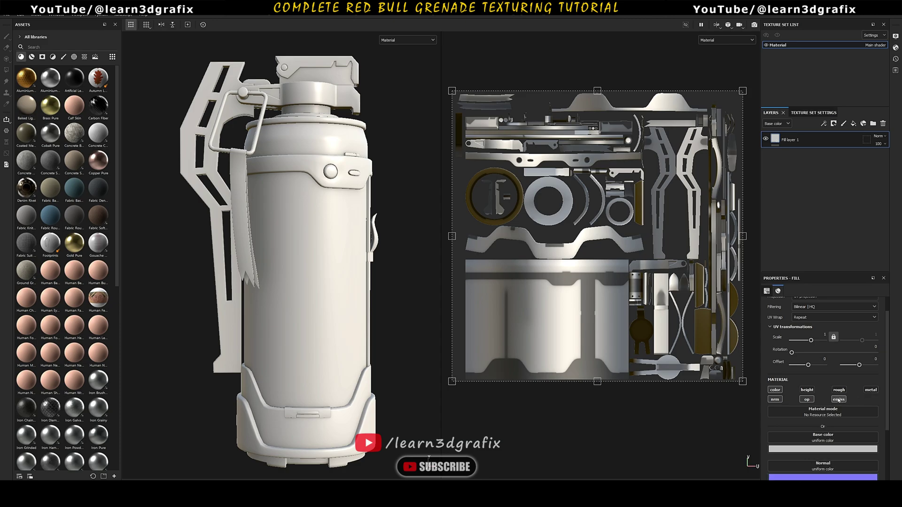
left_click(774, 400)
scroll(827, 418, "down", 1)
Import the Redbull Can Texture image into the library as a texture resource
left_click(8, 15)
left_click(50, 117)
left_click(497, 157)
left_click(455, 217)
left_click(684, 367)
left_click(540, 180)
left_click(545, 199)
left_click(516, 332)
left_click(515, 343)
left_click(516, 345)
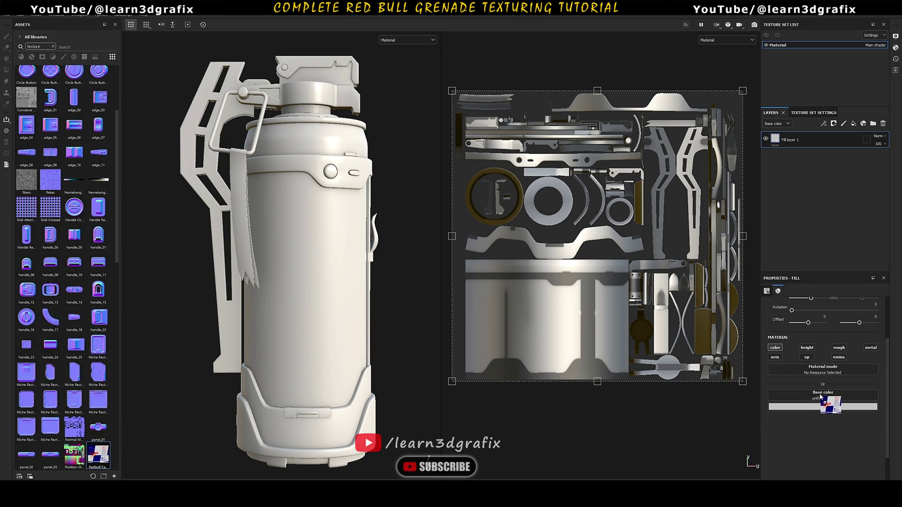
Assign Redbull Can Texture to the fill layer's base color and set its UV wrap to None
left_click_drag(820, 397, 821, 398)
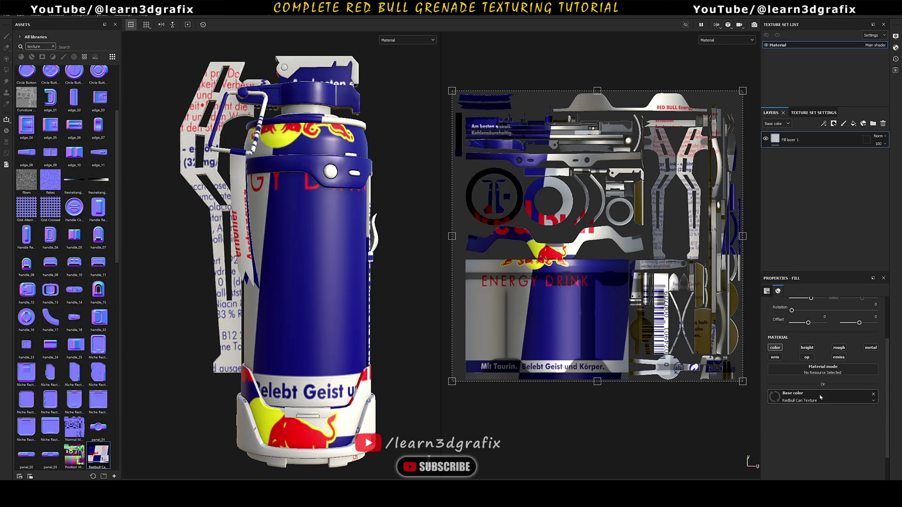
scroll(810, 350, "up", 3)
left_click(815, 340)
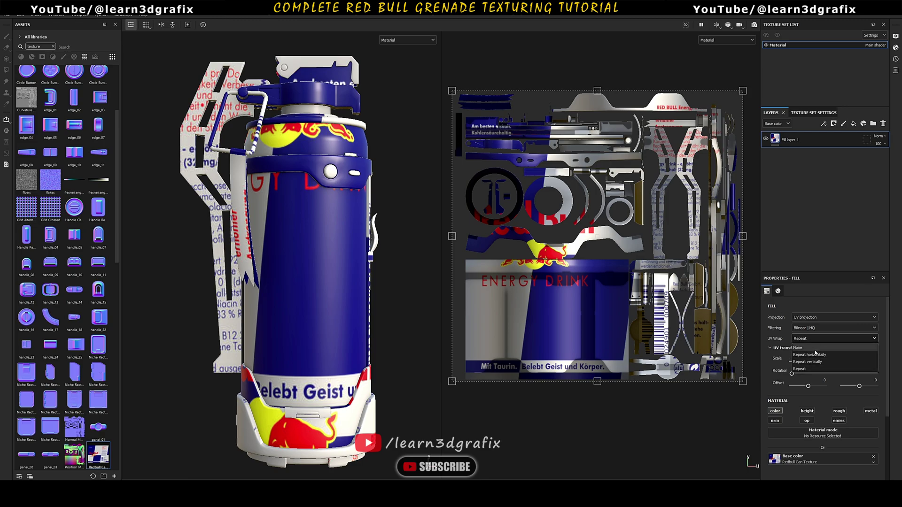
left_click(816, 348)
Scale and position the Red Bull image to fit the can body's large rectangular UV island
left_click_drag(453, 92, 494, 275)
left_click_drag(547, 341, 627, 371)
left_click_drag(466, 370, 466, 374)
left_click_drag(292, 308, 329, 309, "alt")
left_click_drag(466, 316, 464, 317)
left_click_drag(626, 317, 629, 316)
right_click_drag(629, 323, 803, 318, "alt")
right_click_drag(631, 297, 459, 286, "alt")
scroll(458, 285, "up", 5)
left_click_drag(467, 302, 471, 302)
Set the Red Bull image's UV wrap to Repeat horizontally
left_click(825, 339)
left_click(827, 352)
left_click_drag(306, 230, 253, 236, "alt")
middle_click_drag(316, 247, 211, 235, "alt")
scroll(567, 291, "down", 5)
Rename the fill layer as Red Bull Image
double_click(791, 140)
type("Red Bull Image")
key("Return")
Group the Red Bull Image layer into a folder named Can
left_click_drag(775, 140, 795, 140)
double_click(796, 139)
key("Caps_Lock")
type("Ca")
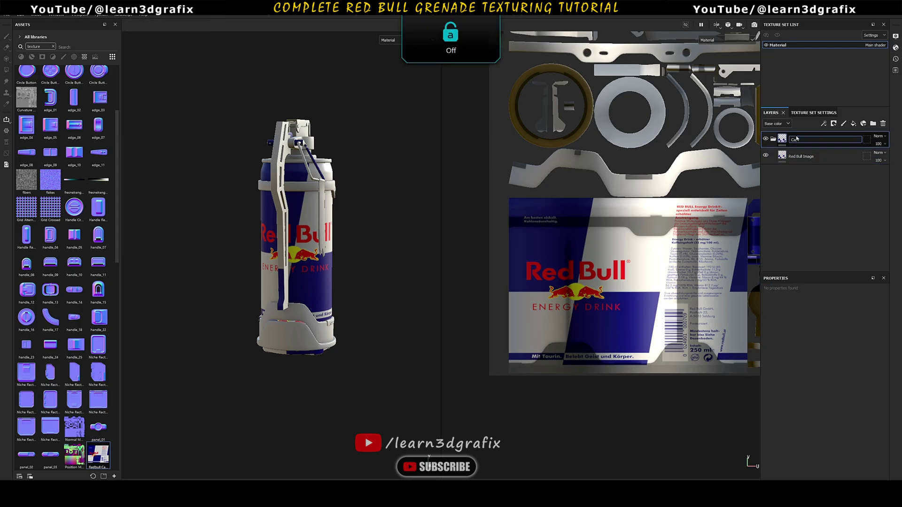
type("n")
key("Return")
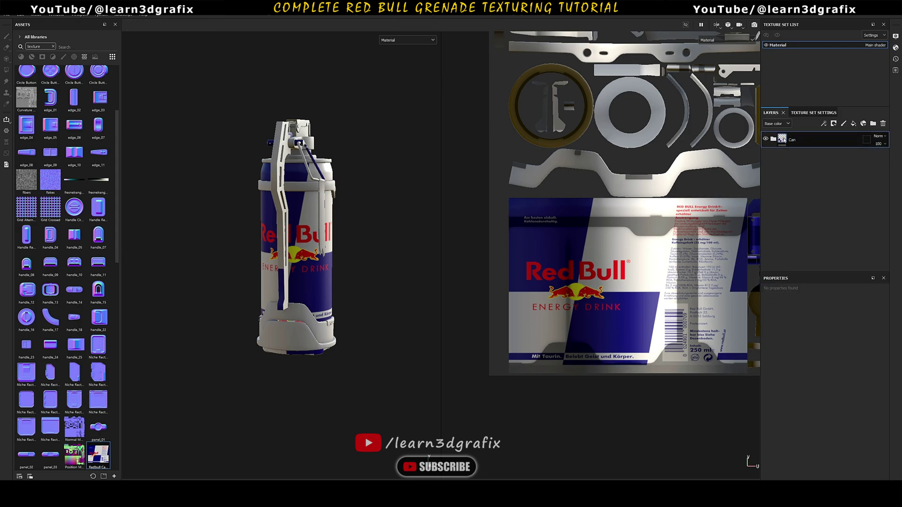
Add a black mask to the Can folder and reveal only the can mesh with polygon fill in mesh mode
right_click(782, 139)
left_click(814, 152)
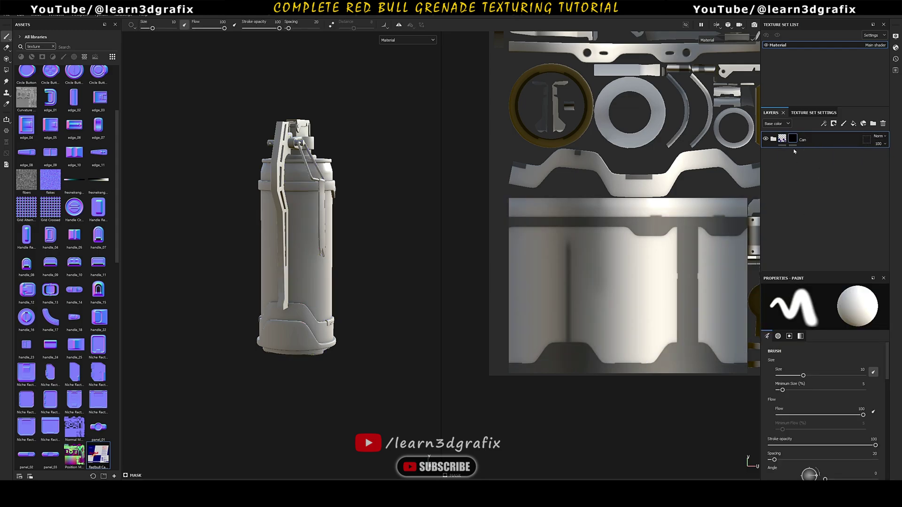
left_click(7, 70)
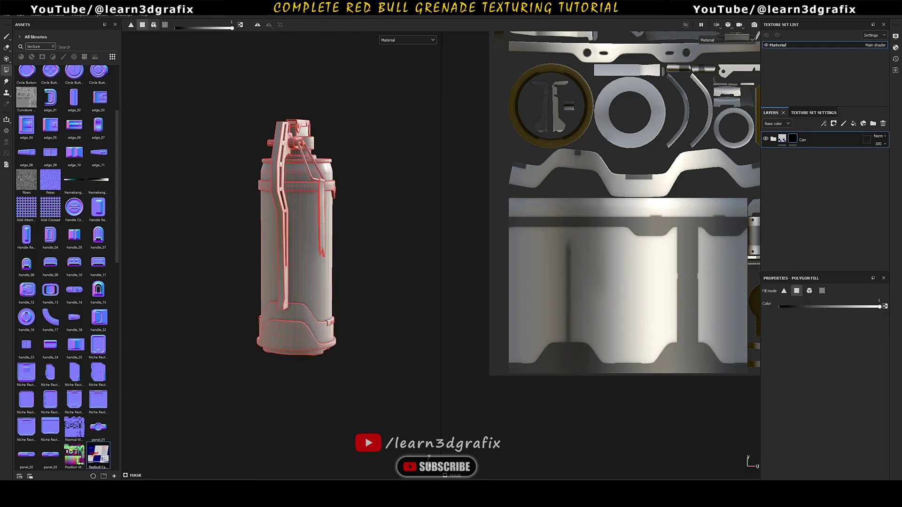
right_click_drag(303, 189, 371, 142, "alt")
left_click_drag(371, 143, 329, 155, "alt")
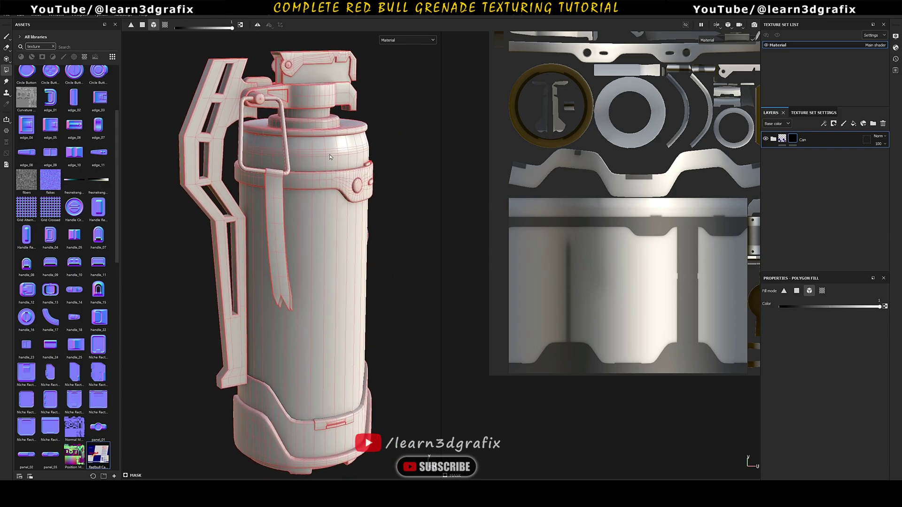
left_click(332, 161)
Inspect the Can folder's mask in the Mask view and return to the Material view
right_click_drag(652, 255, 627, 263, "alt")
middle_click_drag(627, 263, 532, 269, "alt")
left_click(723, 41)
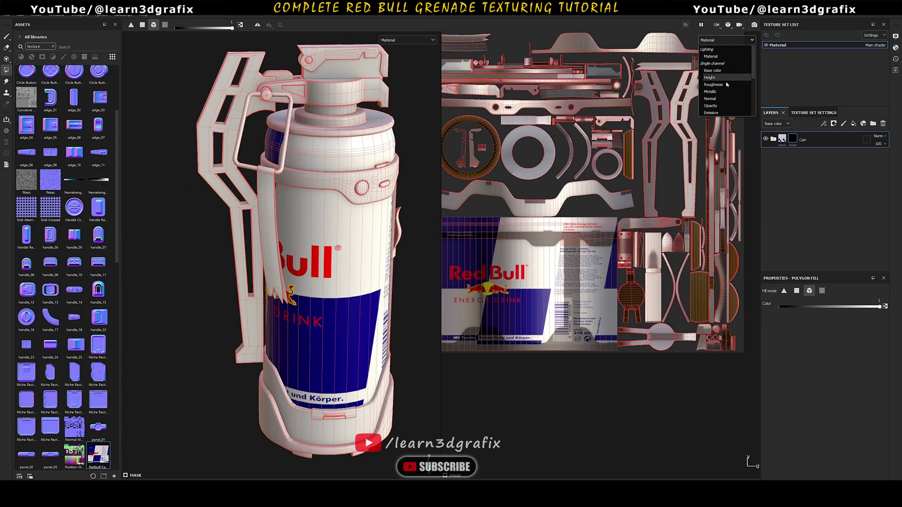
left_click(721, 106)
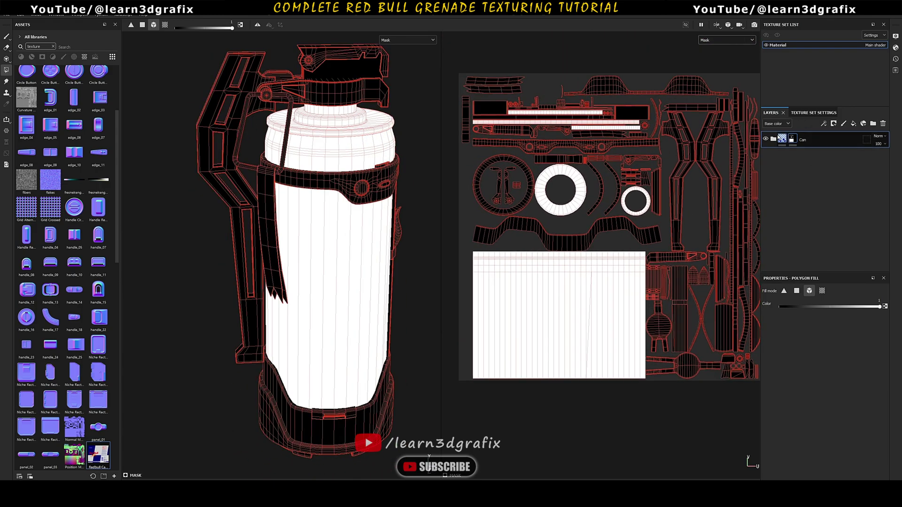
left_click(718, 40)
left_click(719, 57)
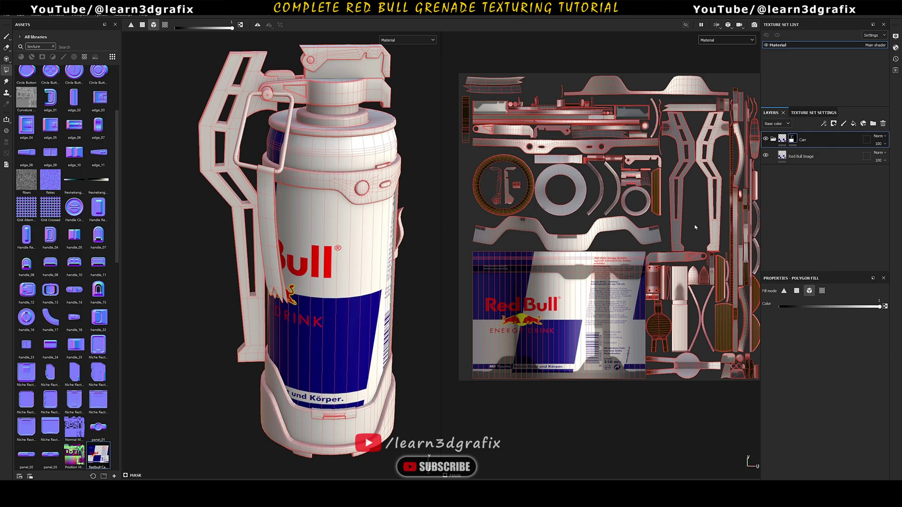
Add a black mask to Red Bull Image and reveal only the can body's UV island with UV chunk fill
left_click(797, 158)
right_click(783, 158)
left_click(819, 172)
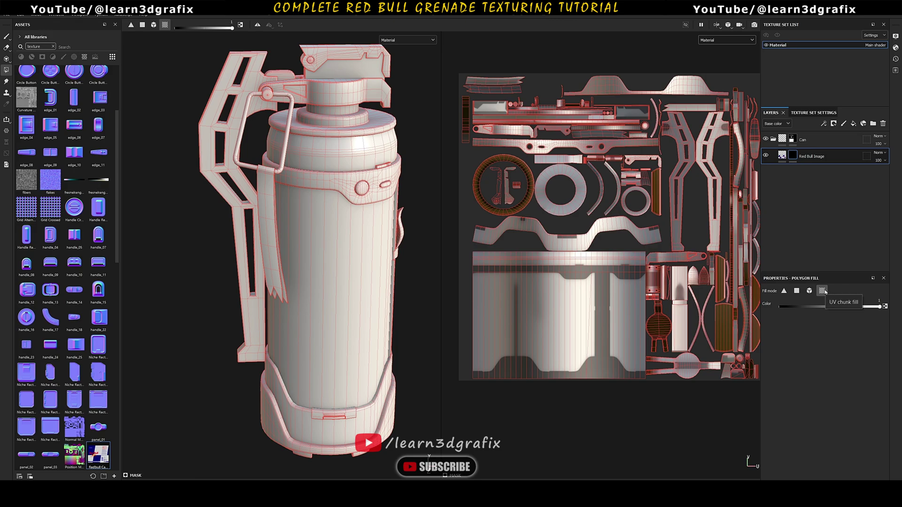
left_click(563, 304)
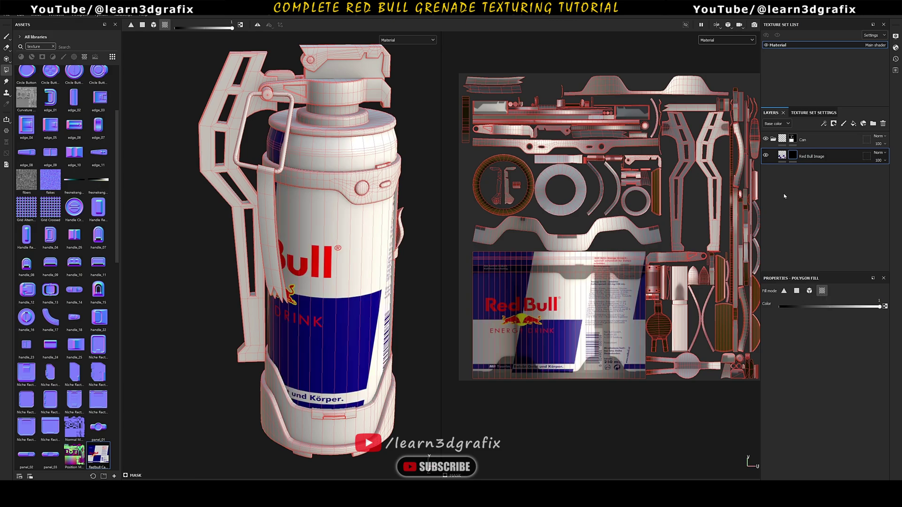
Shift the Red Bull image horizontally on the can body's UV island to place the logo on the grenade's front
left_click(782, 140)
left_click(773, 139)
left_click_drag(291, 207, 244, 199, "alt")
left_click(773, 140)
left_click(804, 157)
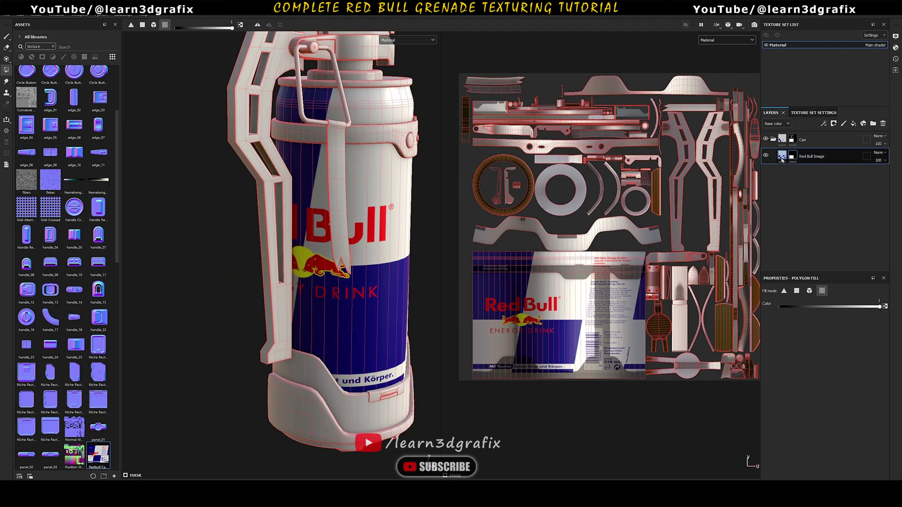
left_click_drag(559, 313, 610, 312)
left_click_drag(378, 246, 349, 249, "alt")
middle_click_drag(349, 249, 282, 270, "alt")
mouse_move(625, 308)
left_mouse_down()
mouse_move(599, 308)
mouse_move(608, 308)
left_mouse_up()
left_click_drag(347, 271, 303, 271, "alt")
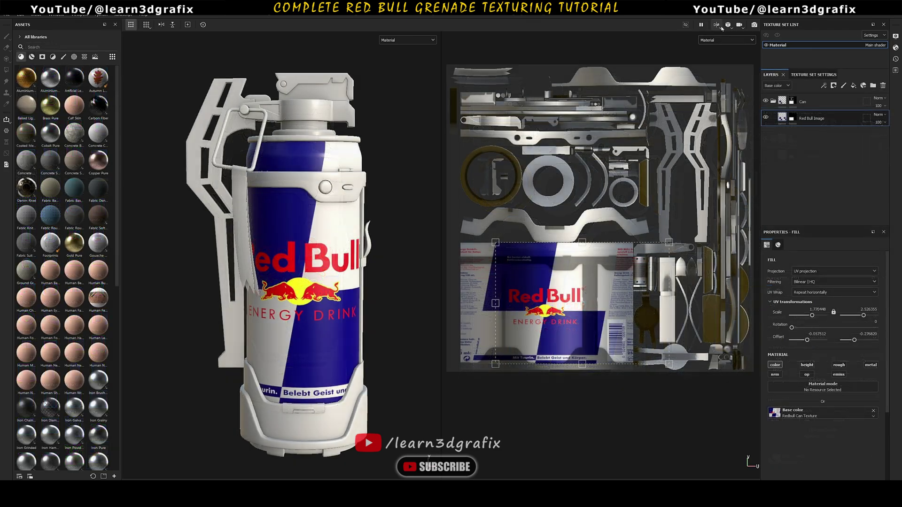
Show only the 3D view and undock the fill properties into a taller floating window
left_click(716, 25)
left_click_drag(838, 232, 704, 55)
left_click_drag(733, 300, 737, 478)
Add a fill layer above Red Bull Image in the Can folder with only roughness and metallic enabled
left_click(853, 147)
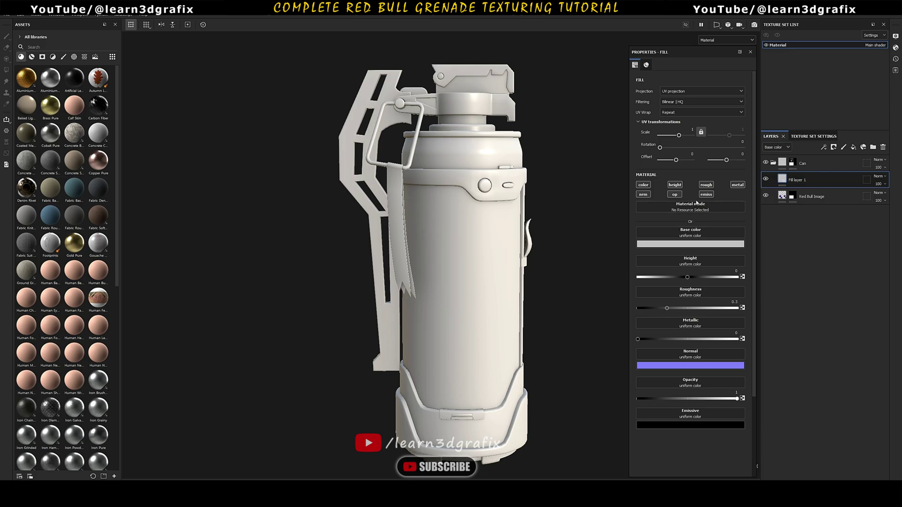
left_click(675, 186)
left_click(646, 186)
left_click(644, 195)
left_click(675, 195)
left_click(705, 195)
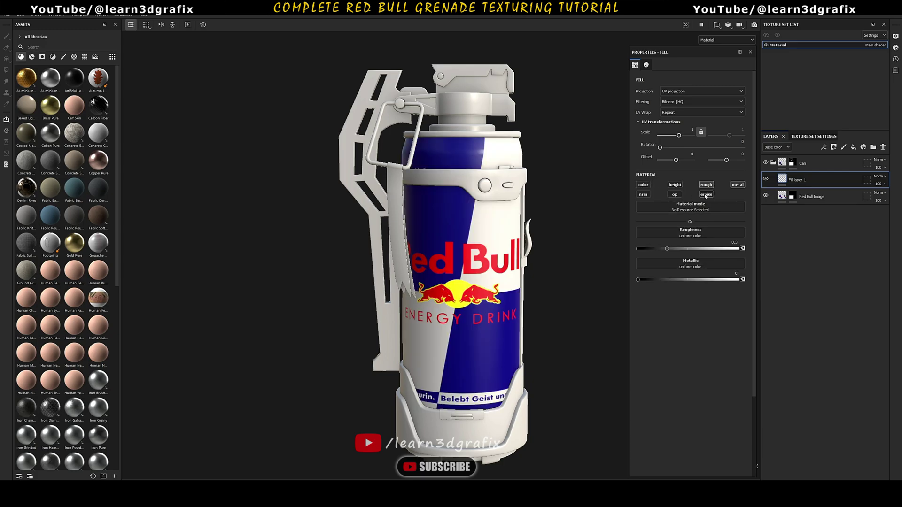
Raise the new fill layer's metallic value to maximum and rename the layer as Metalness
left_click_drag(637, 280, 738, 282)
mouse_move(455, 244)
left_mouse_down("alt")
mouse_move(421, 242)
mouse_move(462, 242)
left_mouse_up("alt")
scroll(462, 241, "up", 1)
double_click(797, 180)
type("Metalness")
key("Return")
Add an HSL Perceptive filter to Red Bull Image and raise its lightness slightly
left_click(782, 199)
right_click(781, 200)
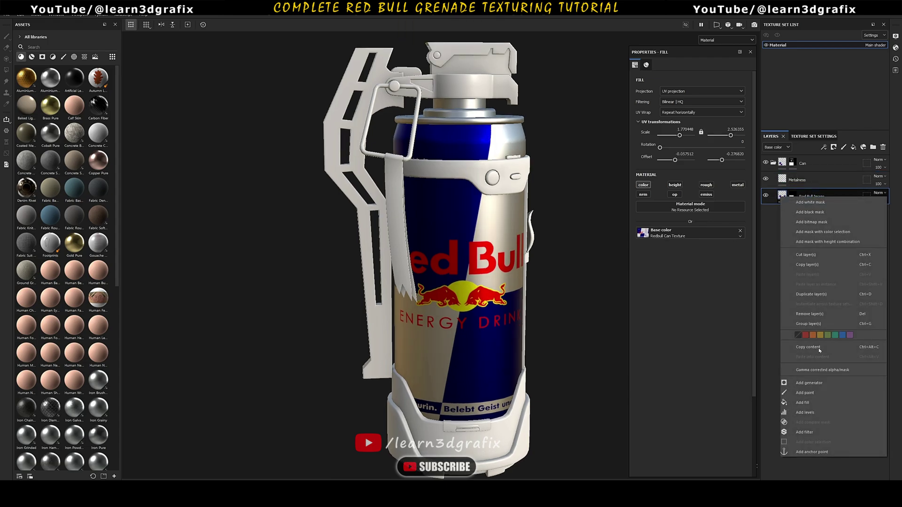
left_click(832, 433)
left_click(713, 87)
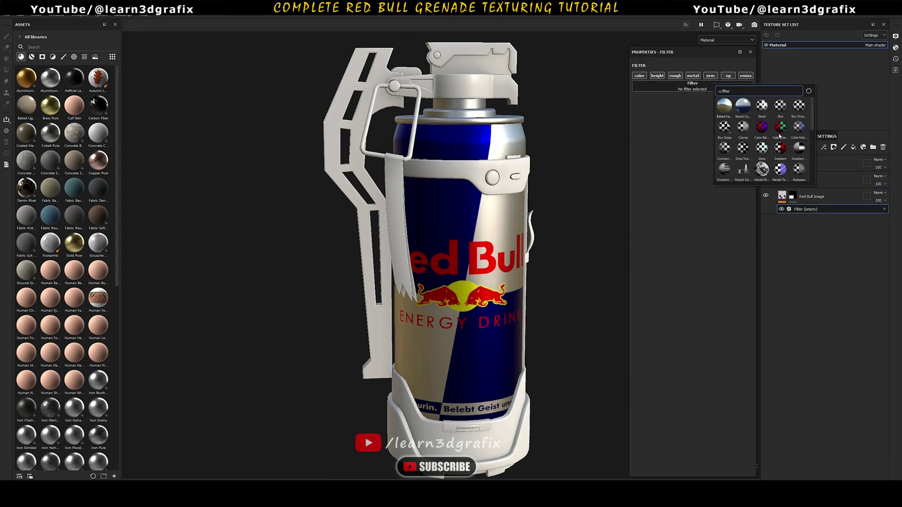
scroll(763, 141, "down", 3)
left_click(762, 128)
left_click_drag(695, 163, 706, 163)
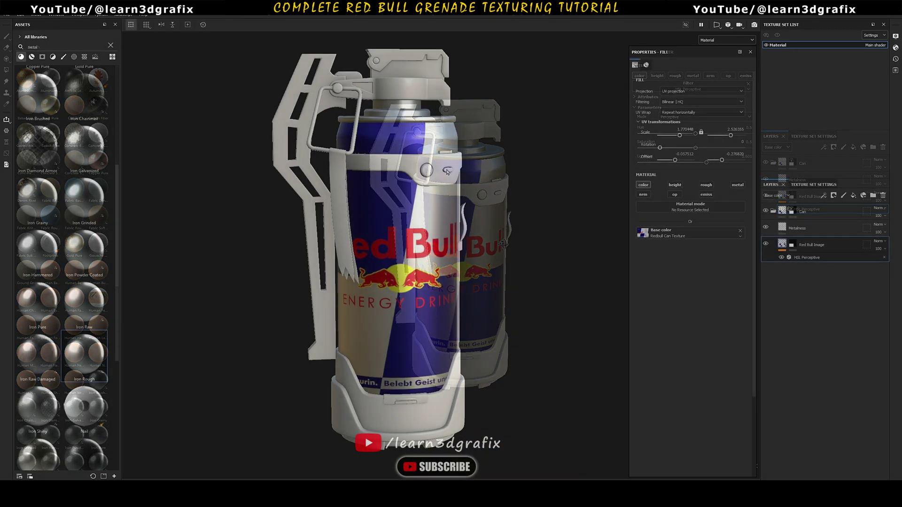
Add a folder named Metal Piece Set 01 above the Can folder
left_click(773, 211)
left_click(816, 213)
left_click(873, 196)
type("M")
key("Caps_Lock")
type("etal Piece Set 01")
key("Return")
Add the Iron Grainy material to the Metal Piece Set 01 folder and set its roughness to 0.4
scroll(112, 185, "down", 1)
mouse_move(96, 307)
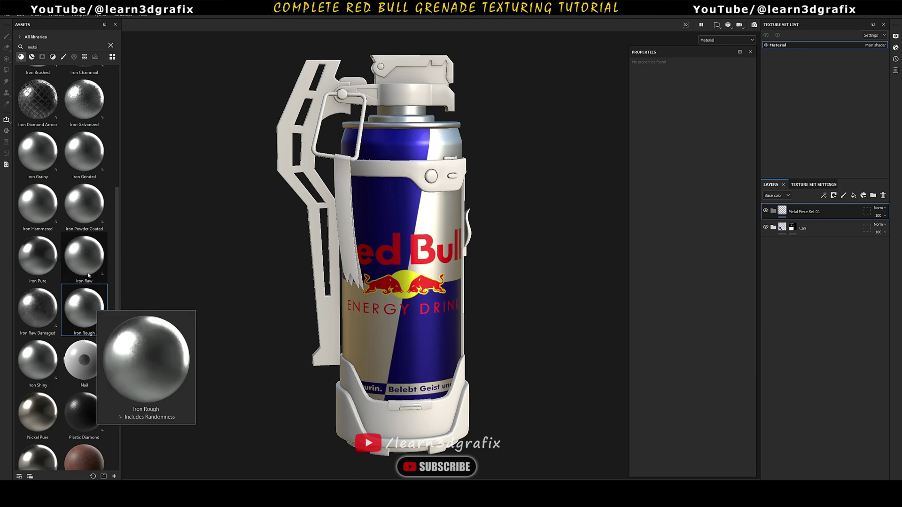
scroll(49, 222, "up", 2)
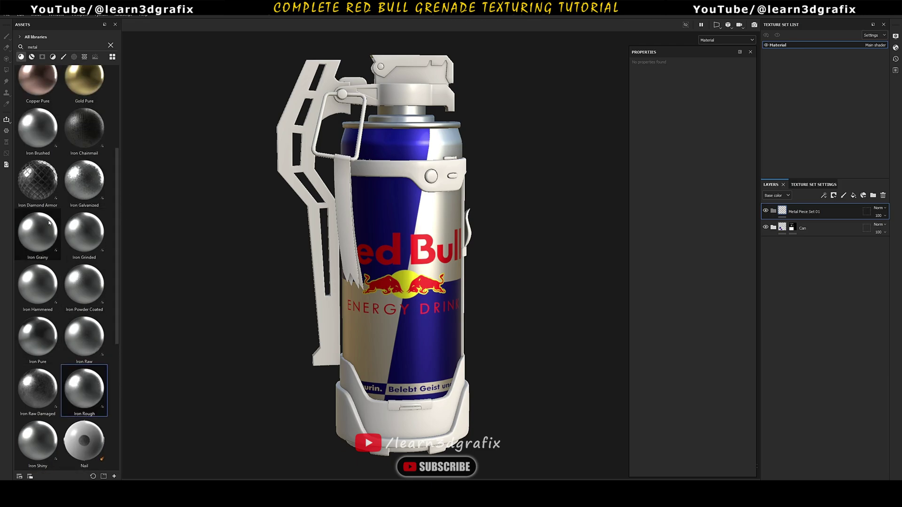
left_click_drag(49, 222, 800, 227)
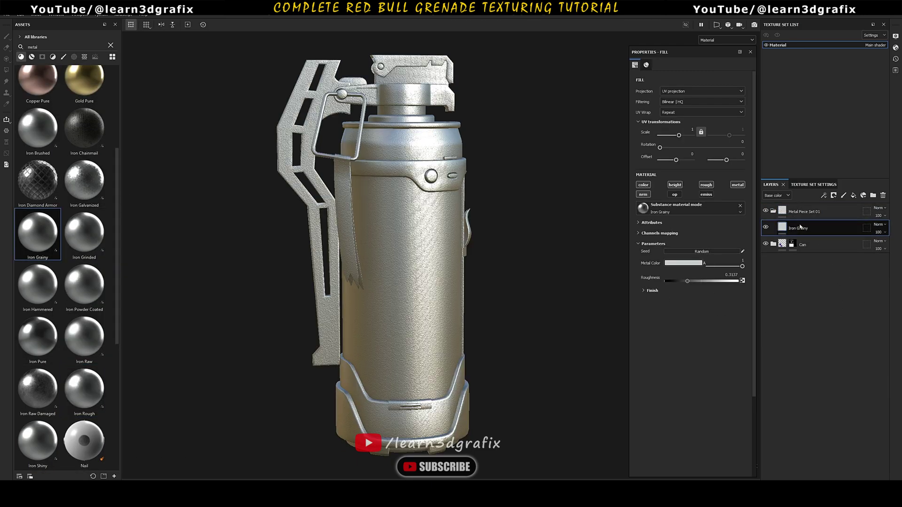
scroll(395, 230, "up", 3)
left_click_drag(394, 230, 404, 263, "alt")
middle_click_drag(404, 263, 421, 332, "alt")
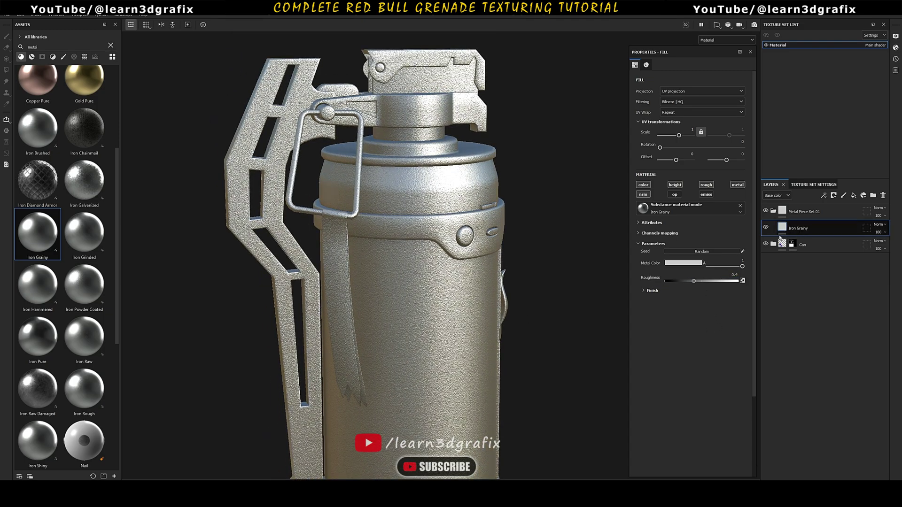
Tint the Iron Grainy layer's metal color pale teal (a7c0c0) and set its UV scale to 2
left_click(697, 263)
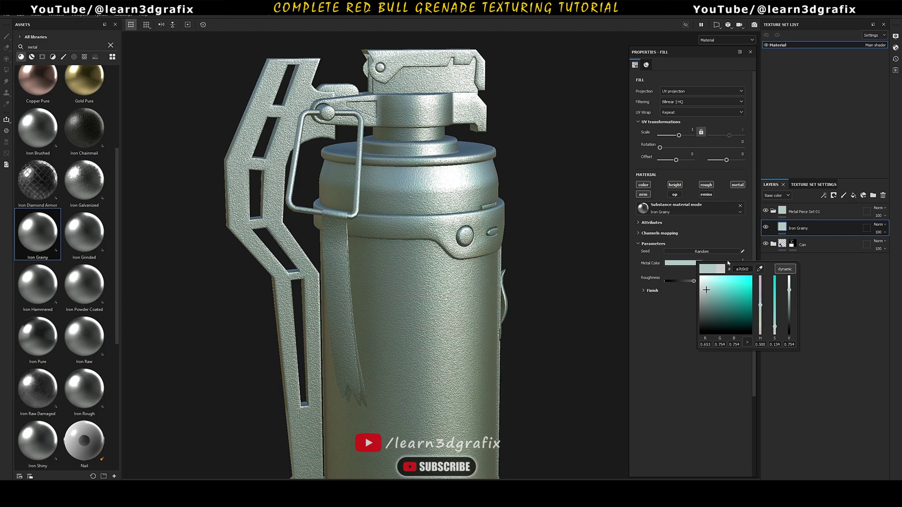
left_click_drag(679, 135, 680, 136)
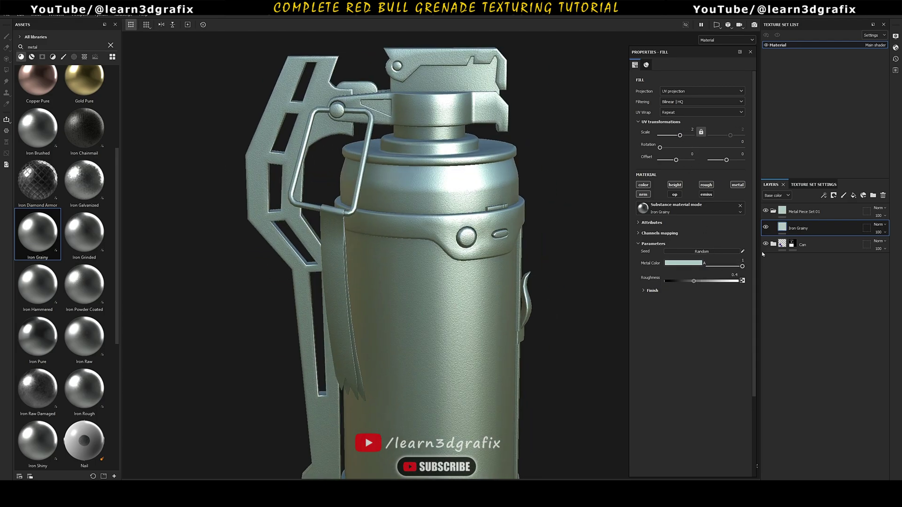
Add a black mask to the Metal Piece Set 01 folder and reveal the upper bracket and the strap around the can with mesh fill
right_click(783, 211)
left_click(812, 225)
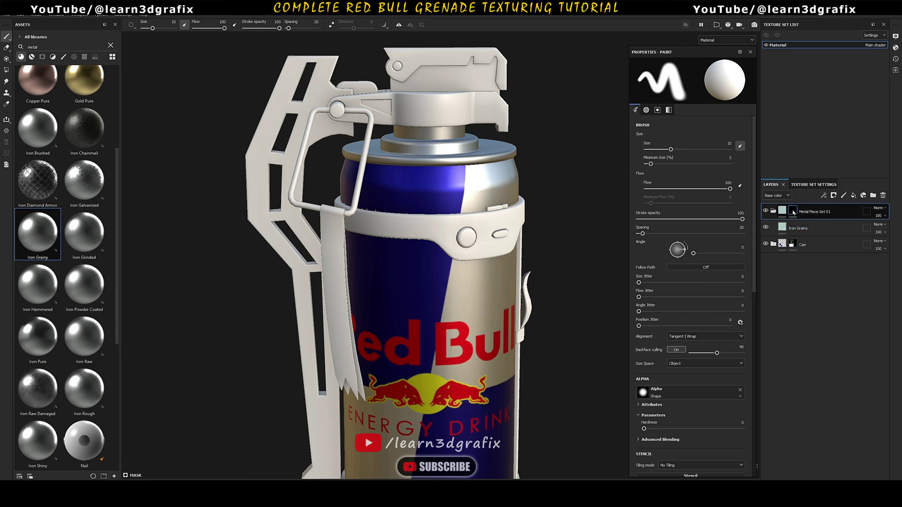
left_click(7, 70)
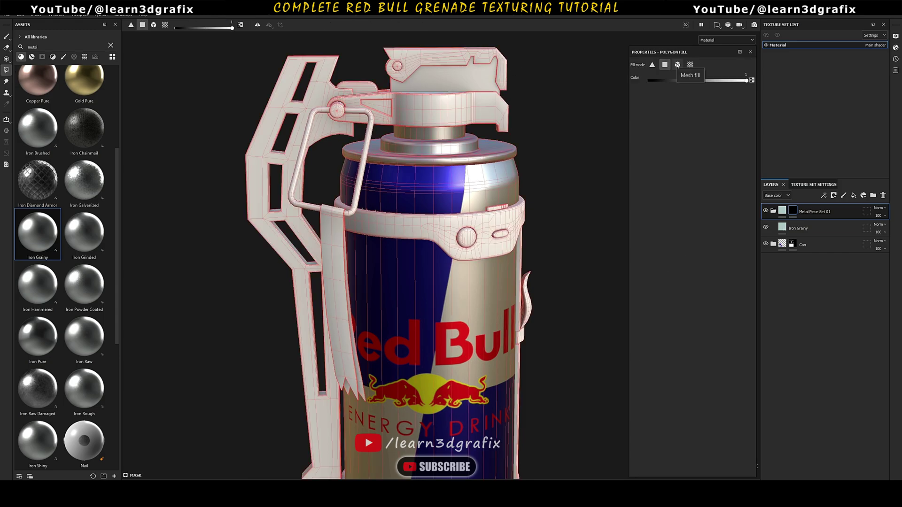
left_click(469, 117)
left_click_drag(414, 155, 454, 176, "alt")
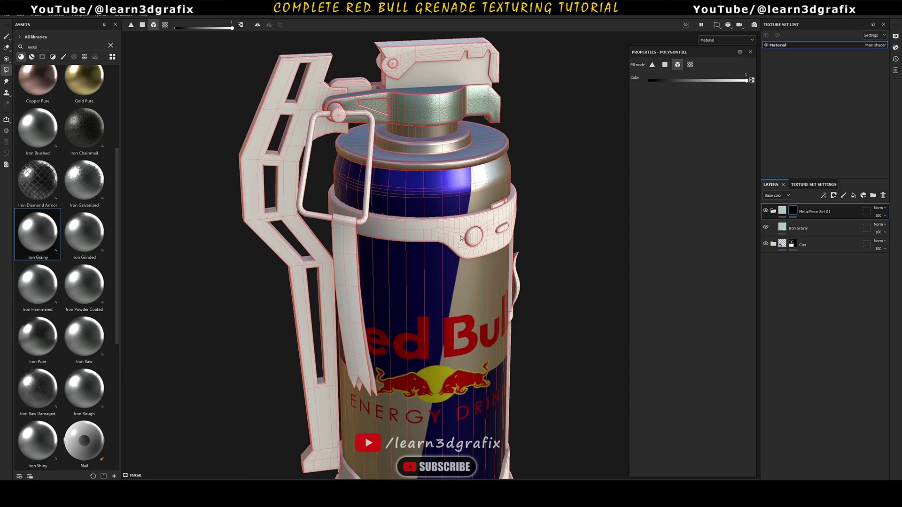
left_click(409, 211)
left_click_drag(408, 211, 371, 195, "alt")
right_click_drag(371, 195, 415, 186, "alt")
middle_click_drag(416, 186, 420, 242, "alt")
left_click_drag(421, 242, 441, 249, "alt")
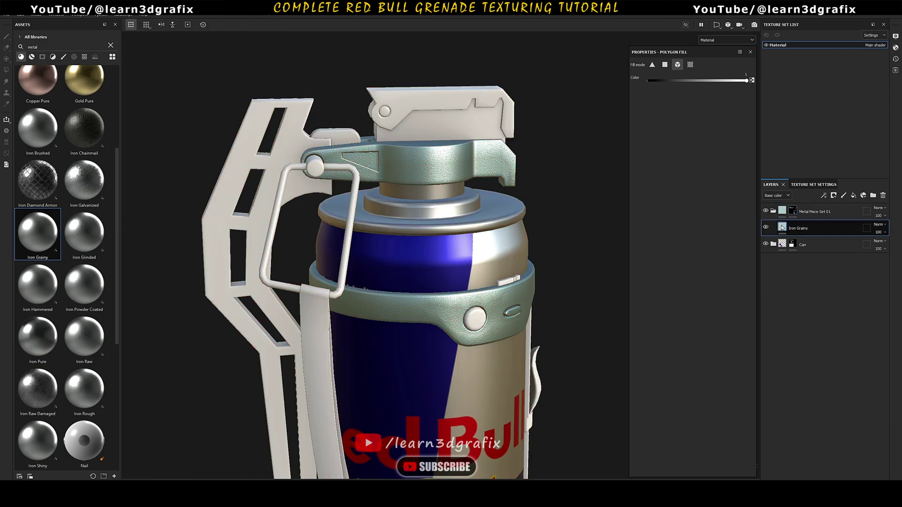
Add a color-only fill layer named base color variation above Iron Grainy and sample Iron Grainy's teal as its base color
left_click(783, 228)
left_click(853, 196)
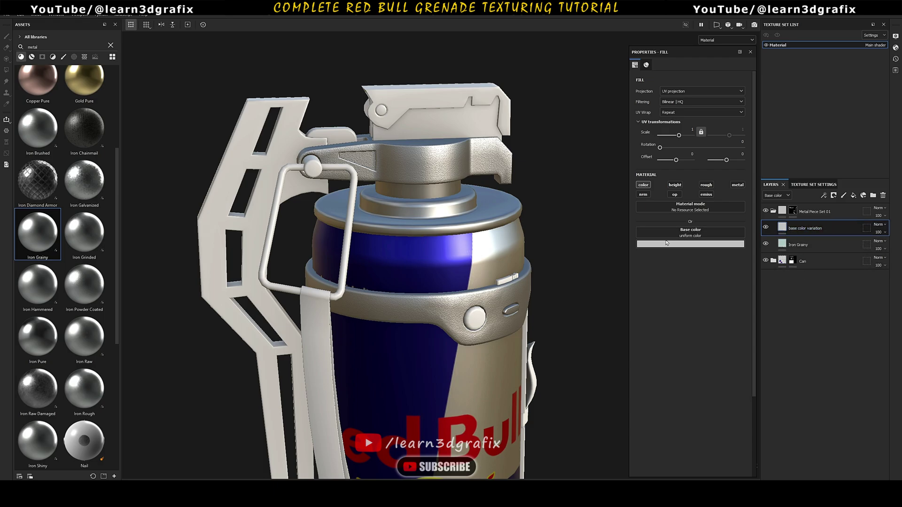
left_click(725, 245)
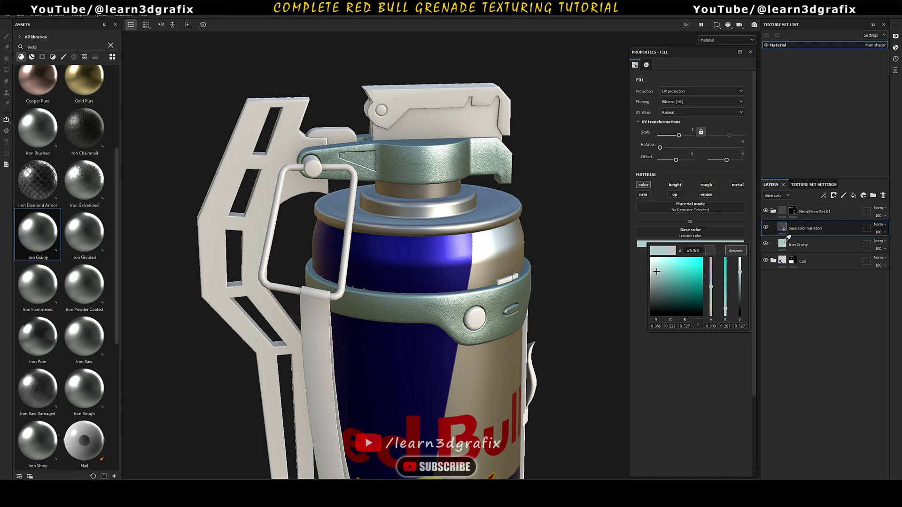
left_click(784, 244)
left_click(782, 228)
Give the base color variation layer a black mask driven by a Curvature generator
right_click(783, 227)
left_click(827, 242)
right_click(794, 228)
left_click(823, 261)
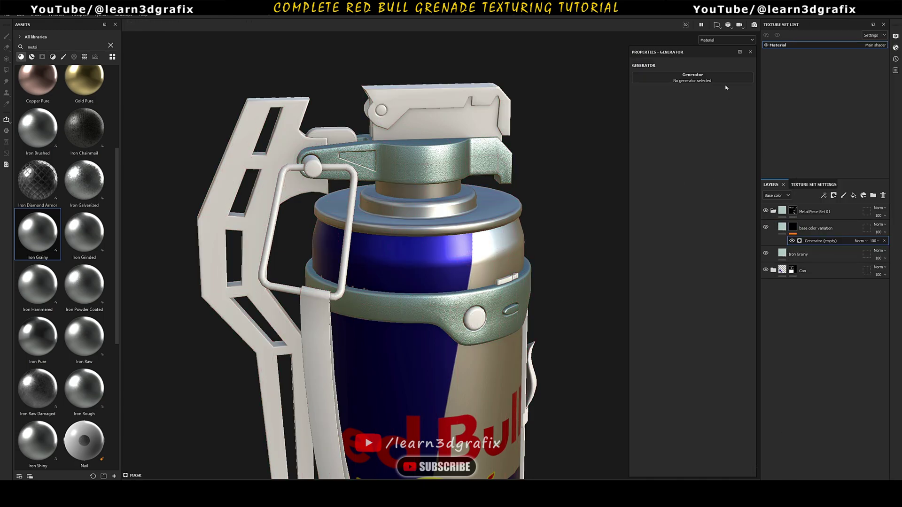
left_click(811, 102)
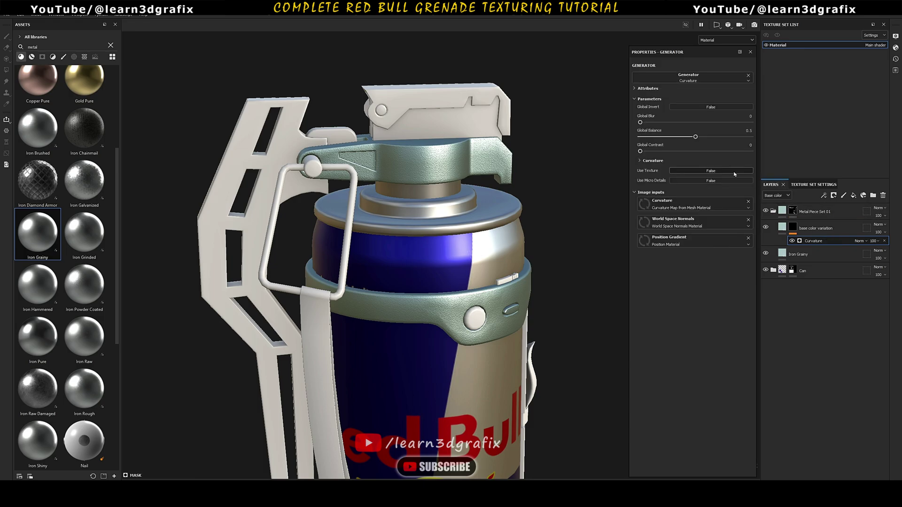
Lighten the base color of base color variation and darken the metal color of Iron Grainy
left_click(782, 227)
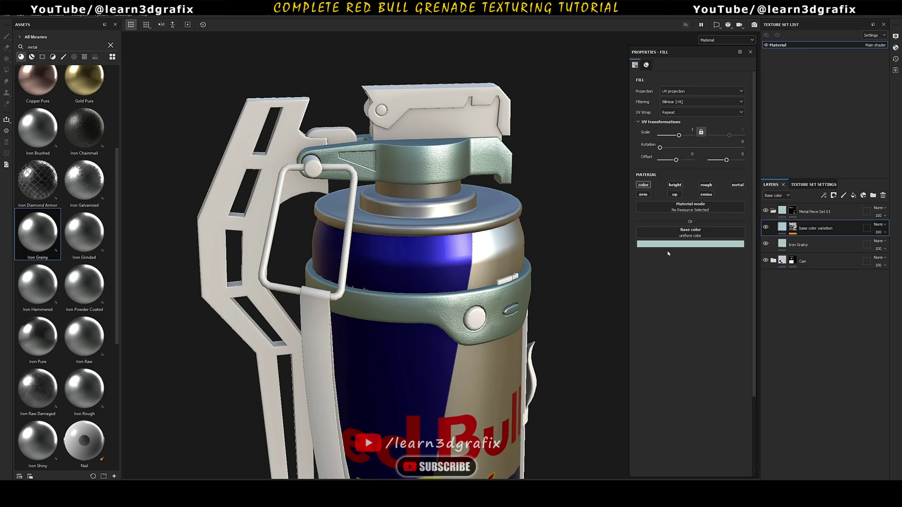
left_click(690, 243)
left_click_drag(755, 291, 790, 308)
left_click(798, 245)
left_click(678, 263)
left_click(799, 229)
Refine the Curvature generator with Global Balance 0.37, Fine 0.96, Soft 0.97, Medium 0.08, Large 0, Big 0.05, Contrast 0.04 and Brightness -0.21
left_click(793, 228)
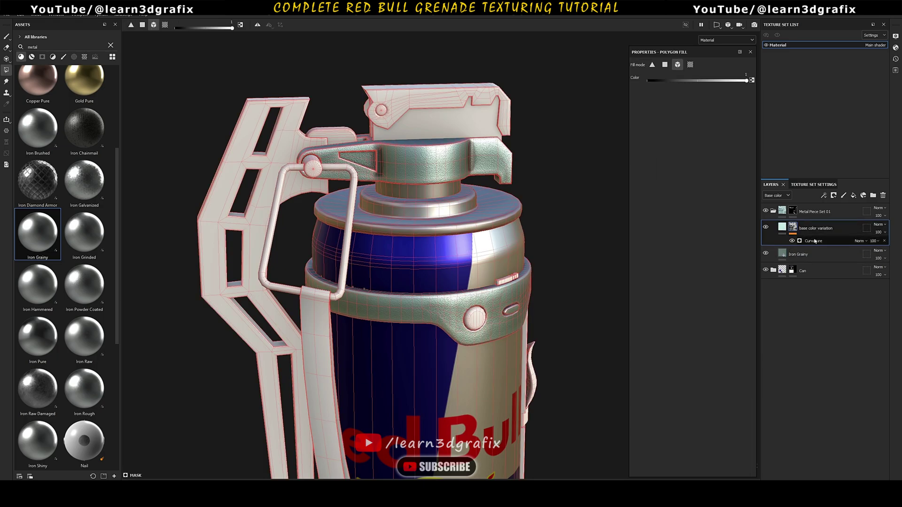
left_click(809, 241)
left_click_drag(672, 139, 670, 139)
left_click_drag(596, 159, 569, 150, "alt")
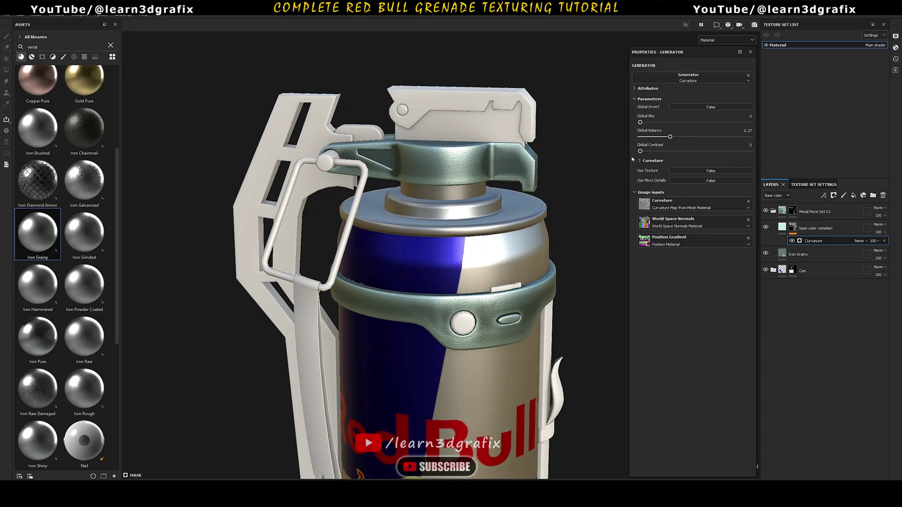
left_click(651, 160)
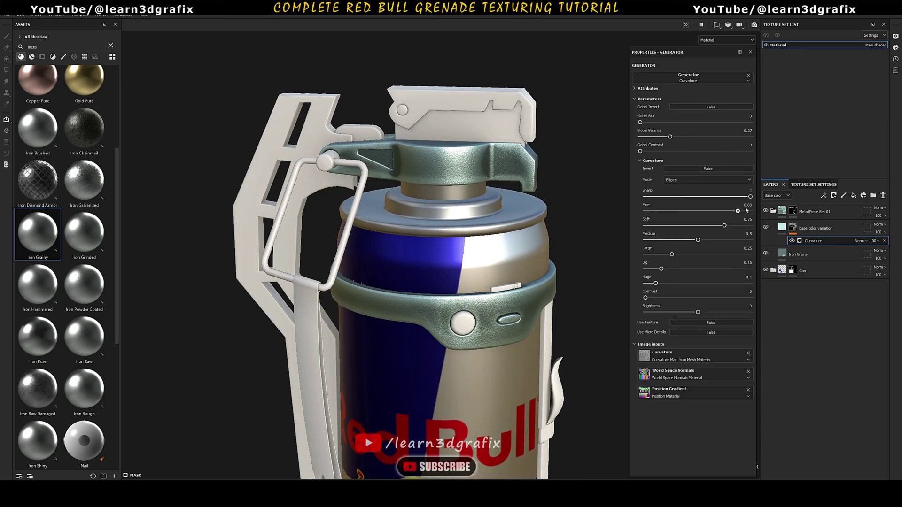
left_click_drag(695, 242, 646, 255)
left_click_drag(645, 298, 686, 312)
scroll(507, 258, "down", 2)
left_click_drag(669, 137, 668, 136)
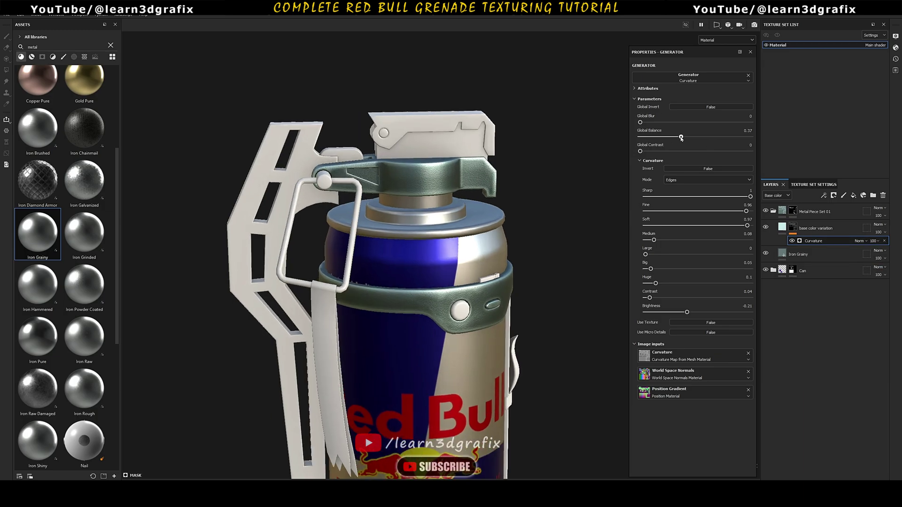
Add a Blur filter to the base color variation mask and set its intensity to about 1.48
right_click(794, 229)
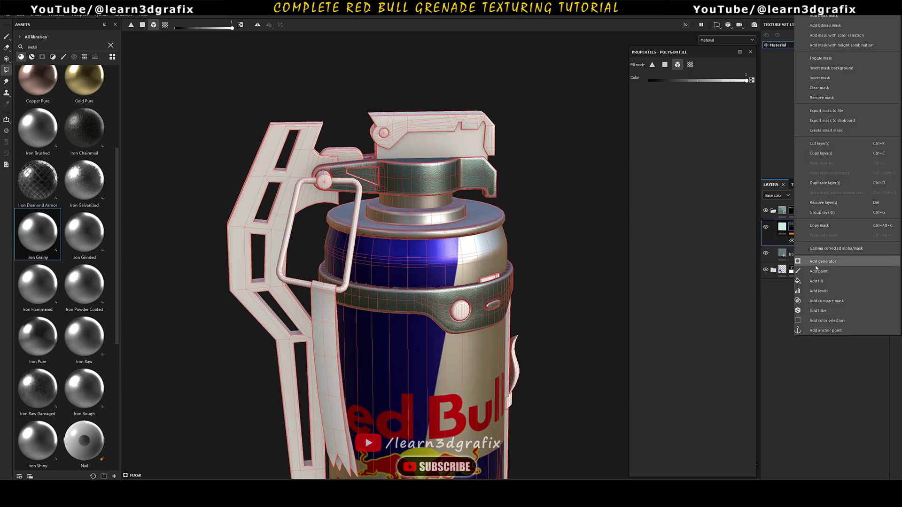
left_click(820, 310)
left_click(716, 80)
left_click(782, 103)
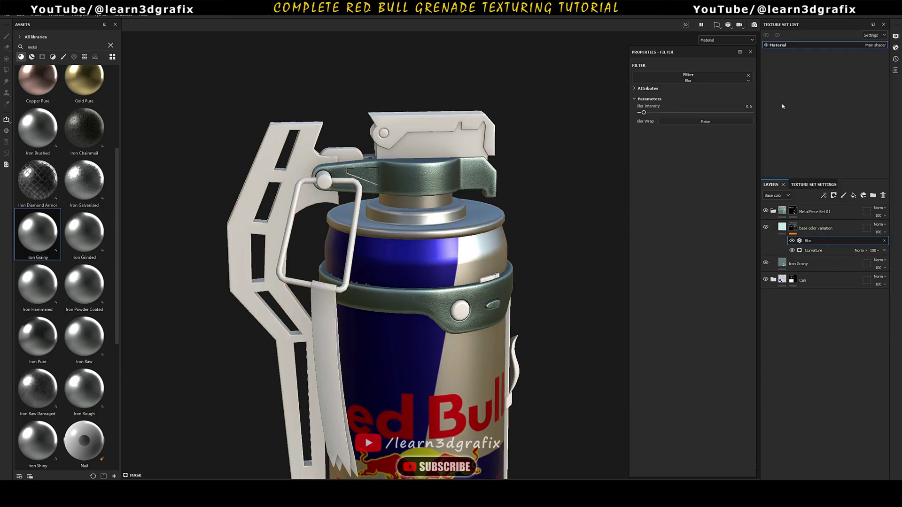
left_click_drag(645, 113, 651, 114)
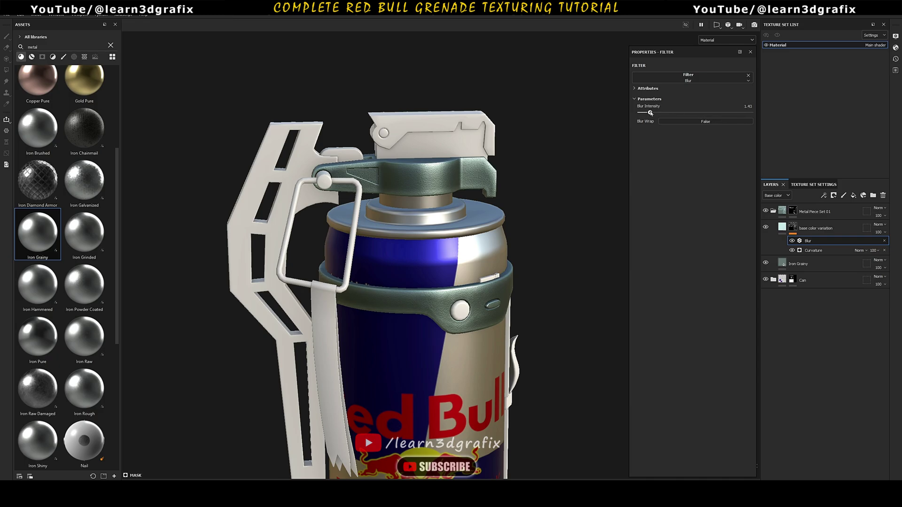
left_click_drag(609, 253, 470, 253, "alt")
scroll(470, 253, "down", 5)
scroll(423, 249, "up", 4)
left_click_drag(409, 243, 508, 249, "alt")
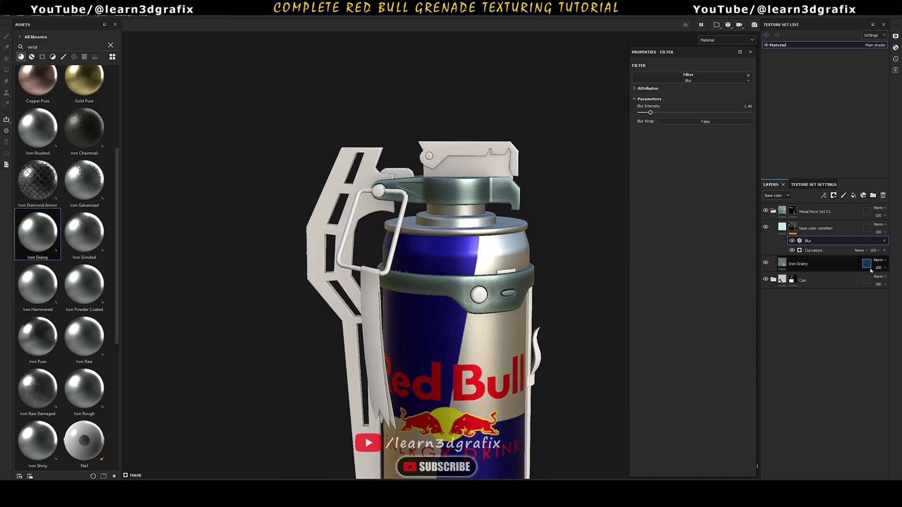
Lighten the base color variation color further and enable its roughness channel at about 0.13
left_click(782, 227)
left_click(735, 244)
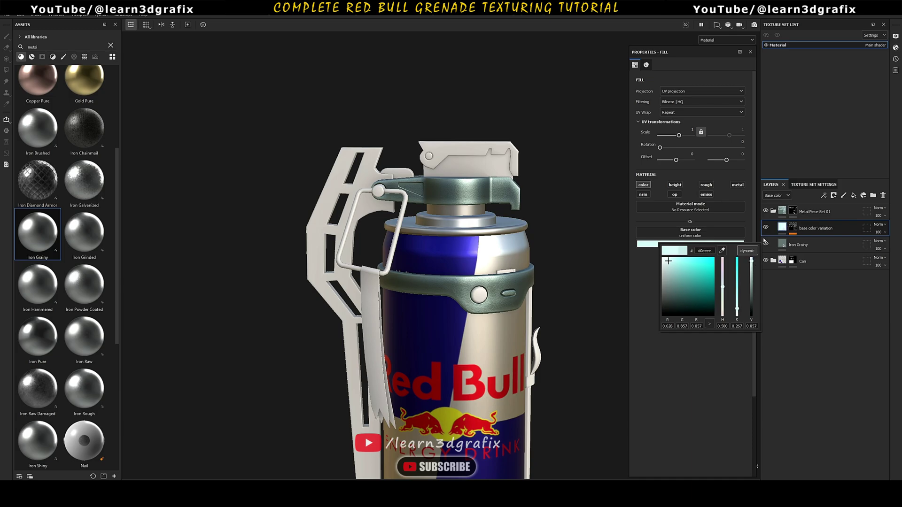
left_click(706, 185)
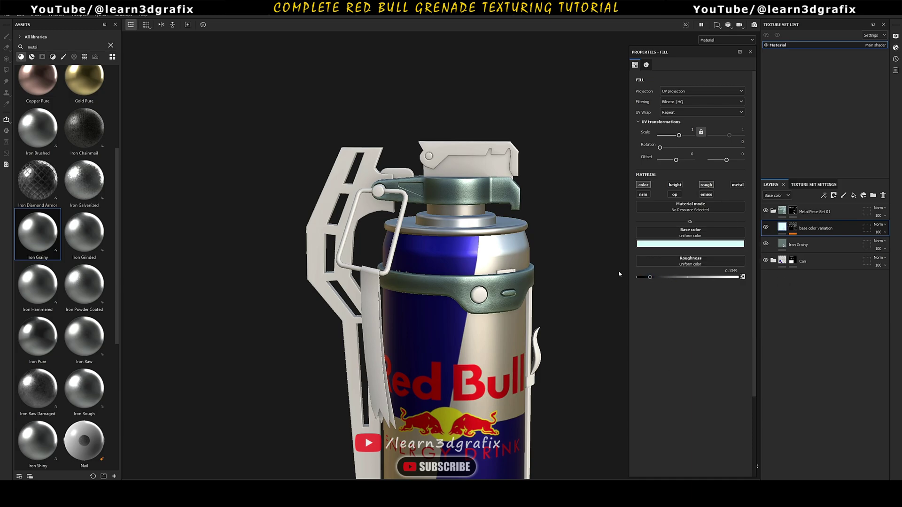
scroll(416, 254, "up", 5)
scroll(416, 254, "down", 3)
Adjust Iron Grainy's metal color to a darker teal and set its roughness to 0.4
left_click(783, 245)
left_click(694, 263)
left_click_drag(787, 302, 787, 310)
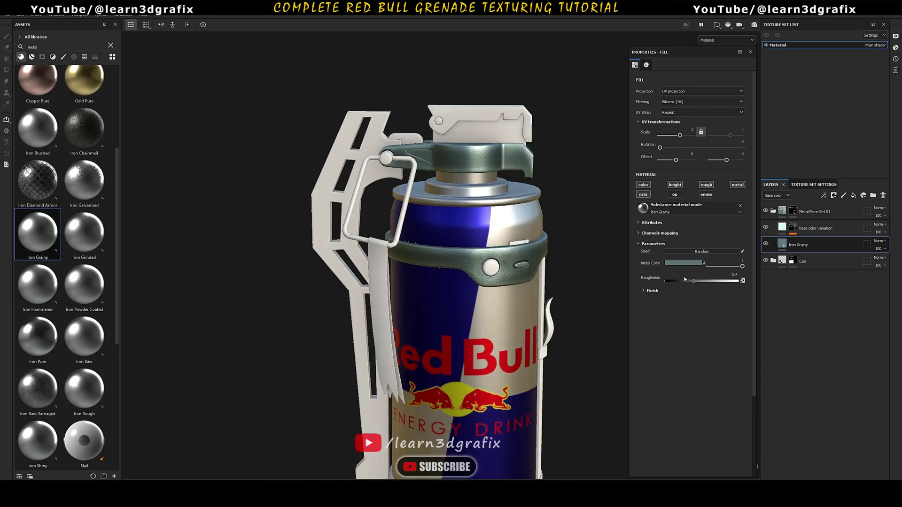
mouse_move(690, 280)
left_mouse_down()
mouse_move(679, 281)
mouse_move(701, 281)
mouse_move(693, 281)
left_mouse_up()
scroll(511, 213, "down", 3)
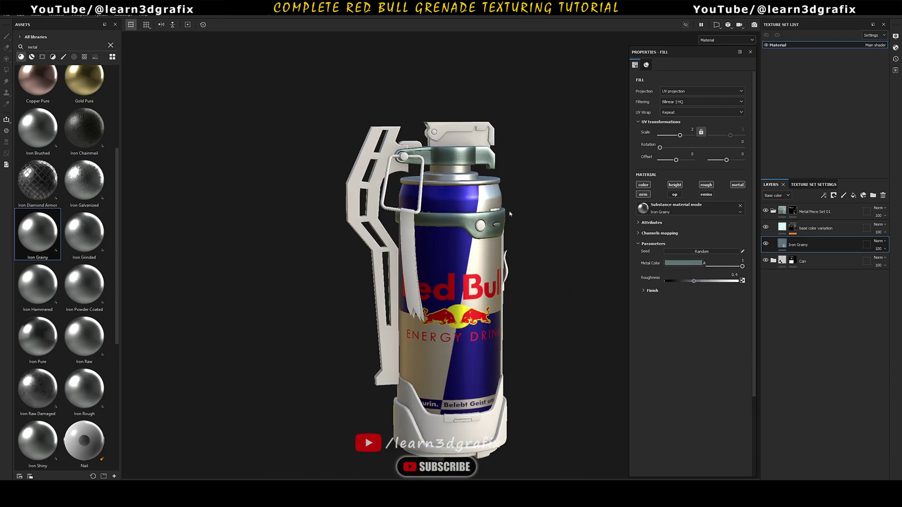
left_click(683, 263)
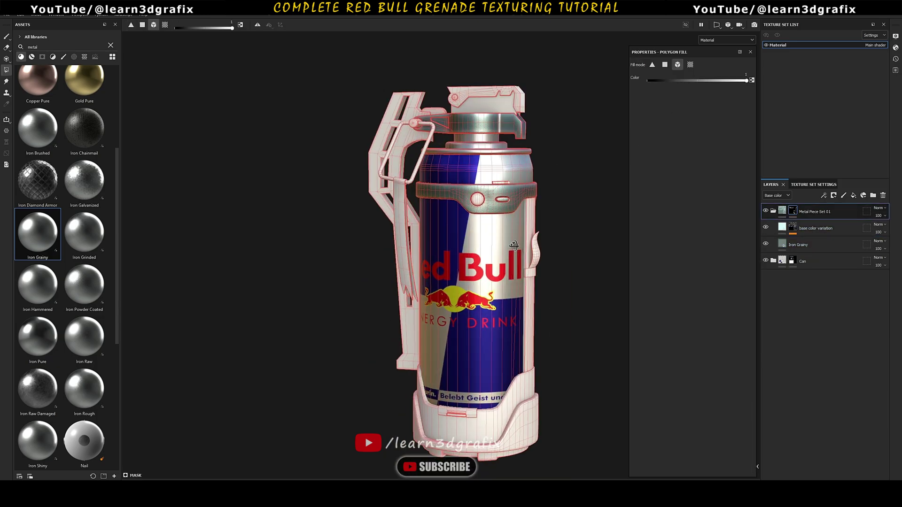
Reveal the vertical strip on the can's side in the Metal Piece Set 01 mask and open Iron Grainy's Finish settings
mouse_move(564, 226)
left_mouse_down("alt")
mouse_move(614, 235)
mouse_move(568, 221)
left_mouse_up("alt")
scroll(563, 225, "up", 3)
scroll(569, 221, "up", 3)
left_click(823, 245)
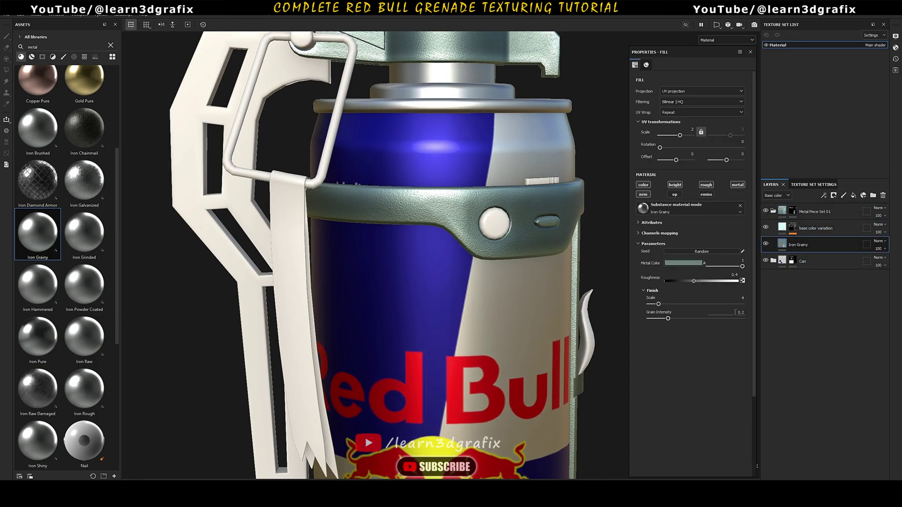
scroll(517, 235, "down", 5)
left_click_drag(517, 235, 539, 234, "alt")
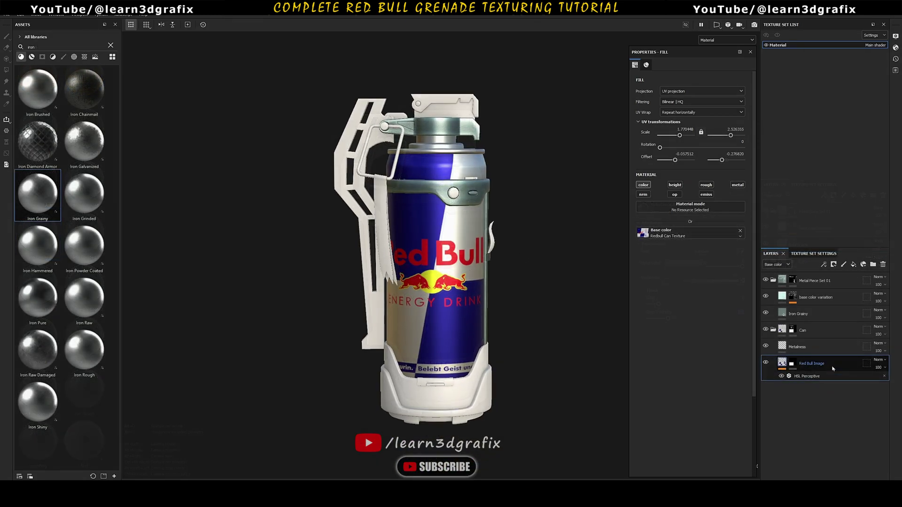
Collapse the Can and Metal Piece Set 01 folders and add a folder named Metal Piece Set 02 above them
left_click(773, 331)
left_click(773, 280)
left_click(824, 282)
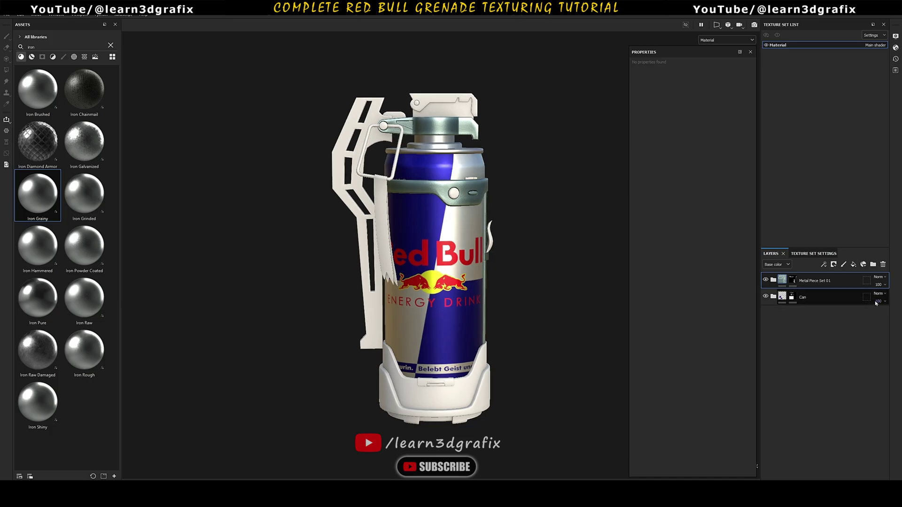
double_click(820, 297)
left_click(796, 281)
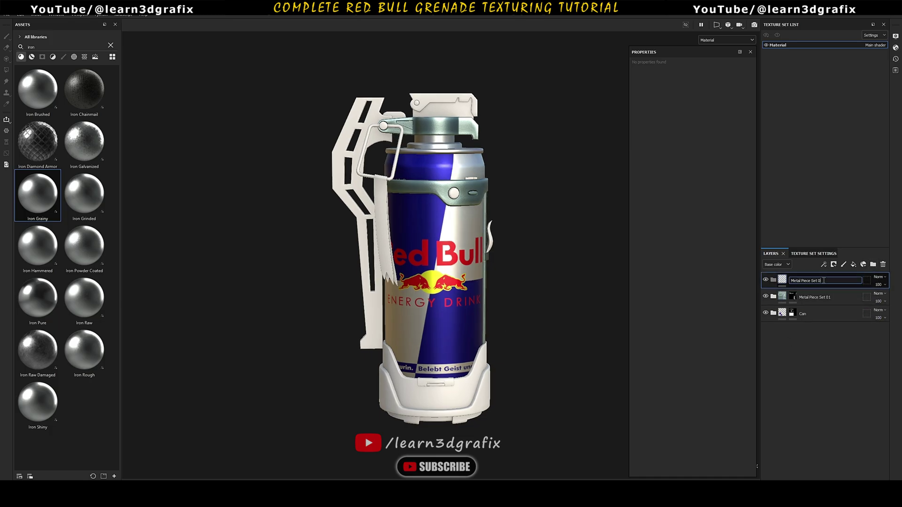
Add the Iron Grainy material to the Metal Piece Set 02 folder and give the folder a black mask
left_click_drag(46, 202, 794, 282)
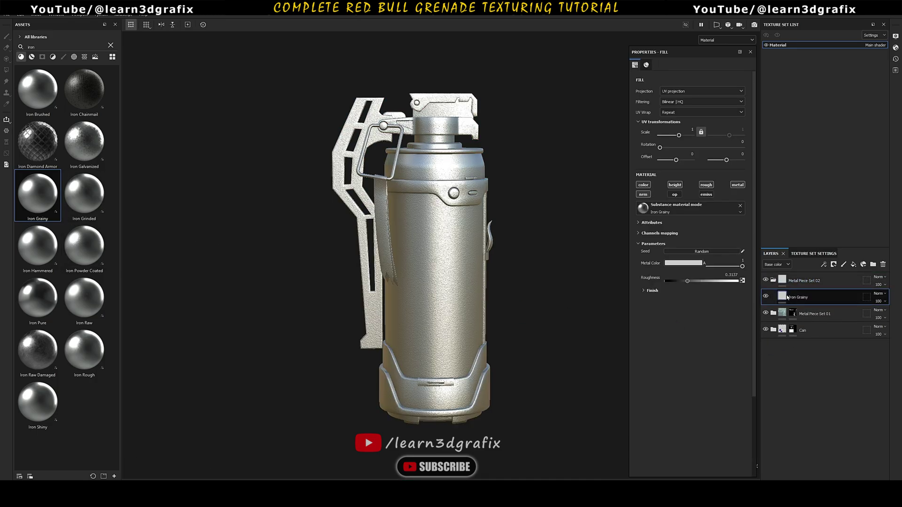
right_click(782, 276)
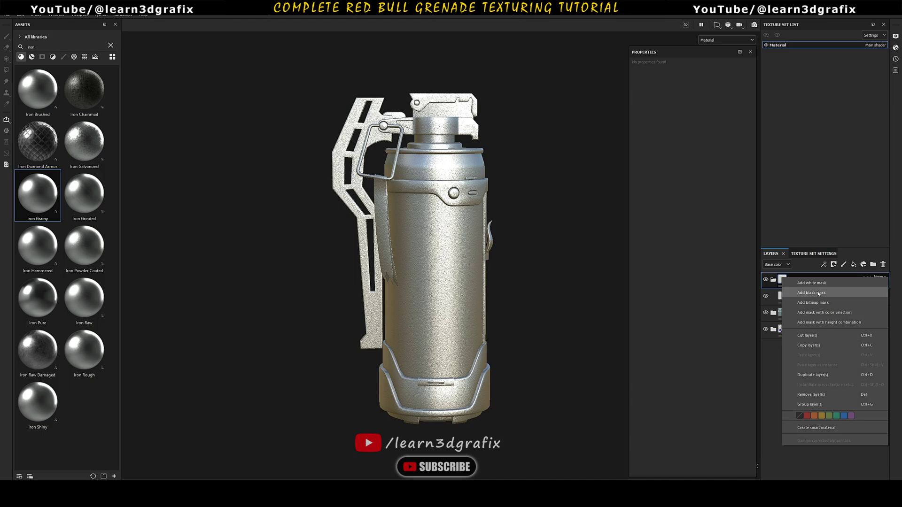
left_click(816, 294)
Reveal the base casing and the cover plate on the grenade's head in the Metal Piece Set 02 mask with mesh fill
left_click_drag(484, 318, 480, 286, "alt")
middle_click_drag(483, 333, 483, 269, "alt")
right_click_drag(484, 270, 536, 296, "alt")
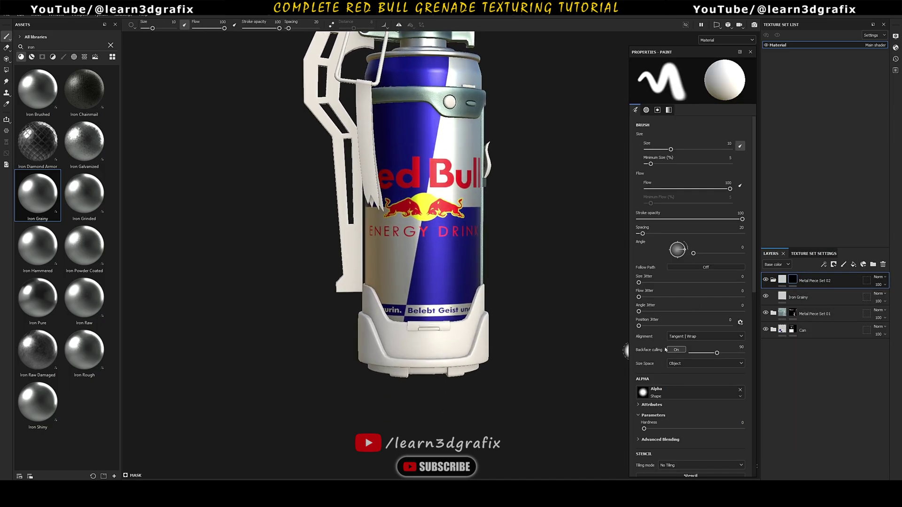
left_click(6, 70)
left_click_drag(342, 321, 386, 280, "alt")
scroll(400, 178, "down", 3)
scroll(447, 236, "up", 3)
scroll(386, 280, "down", 3)
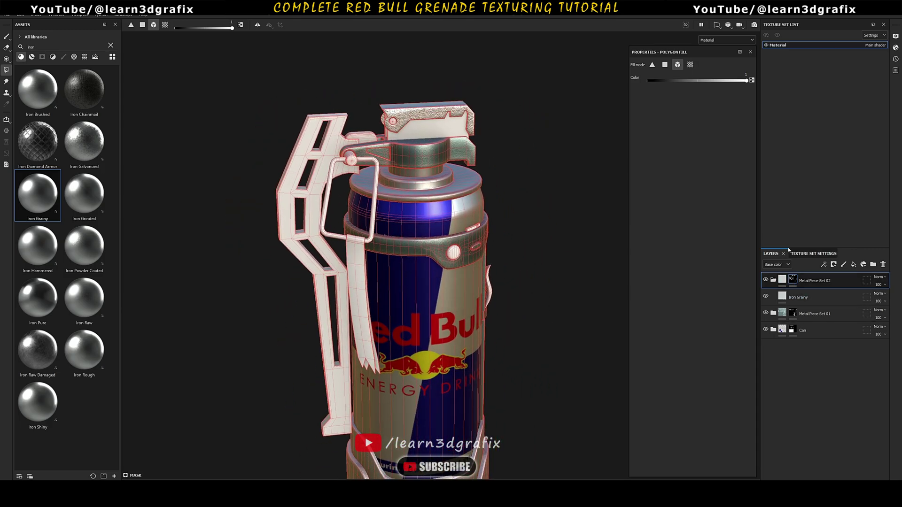
Display only the mask on the model and reveal the ring around the can's neck with UV chunk fill
left_click(728, 42)
scroll(723, 104, "down", 1)
left_click(721, 107)
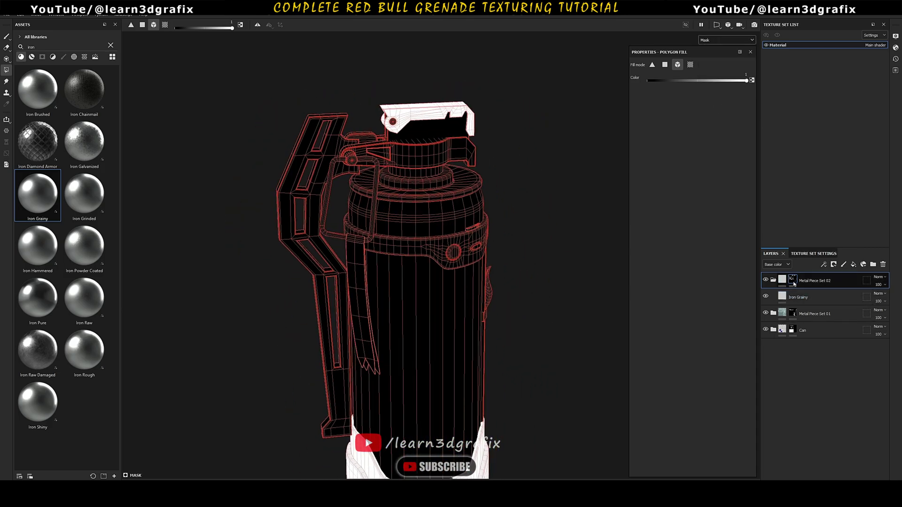
left_click(690, 65)
scroll(421, 181, "up", 5)
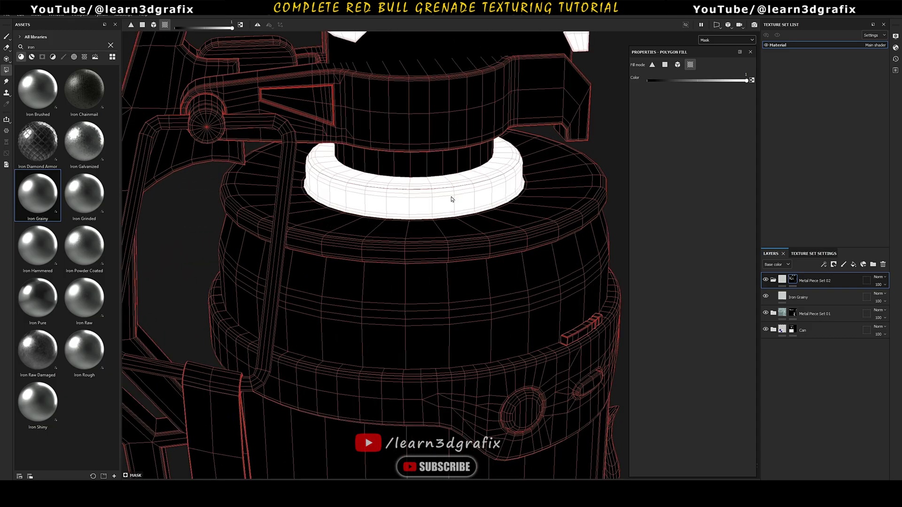
Reveal the two outer segments on the base's underside in the Metal Piece Set 02 mask with UV chunk fill
scroll(444, 200, "down", 5)
middle_click_drag(458, 413, 470, 222, "alt")
left_click_drag(469, 222, 463, 157, "alt")
scroll(379, 346, "up", 3)
left_click(319, 322)
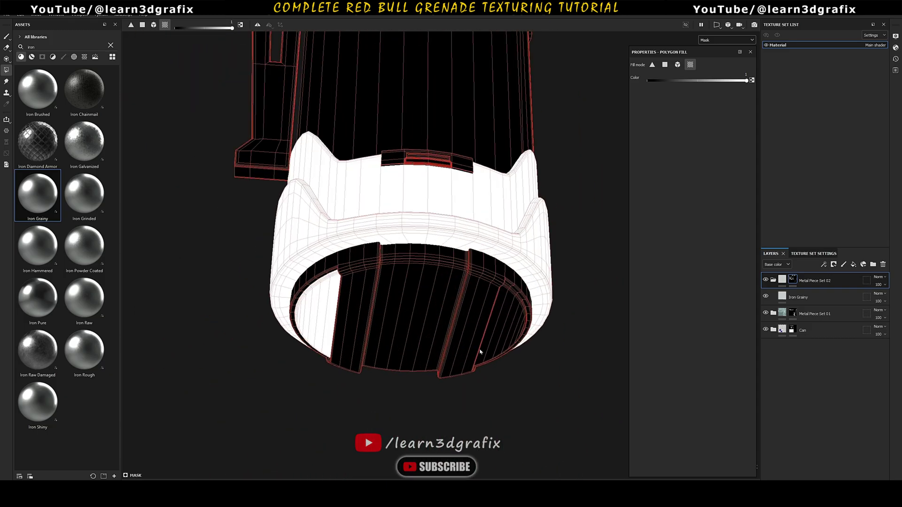
left_click(493, 346)
scroll(493, 346, "up", 3)
Turn off the color channel of the Metal Piece Set 02 Iron Grainy layer and display the full material on the model
scroll(493, 346, "down", 5)
left_click_drag(470, 207, 463, 258, "alt")
middle_click_drag(463, 258, 449, 334, "alt")
left_click_drag(449, 334, 481, 284, "alt")
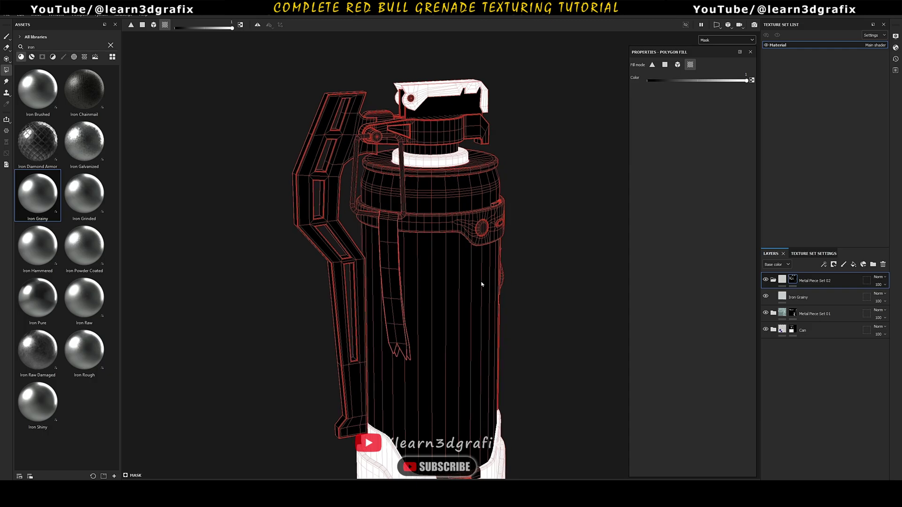
middle_click_drag(481, 284, 508, 272, "alt")
left_click(830, 298)
left_click(643, 185)
left_click_drag(524, 220, 530, 230, "alt")
left_click(718, 41)
scroll(717, 55, "up", 1)
left_click(721, 56)
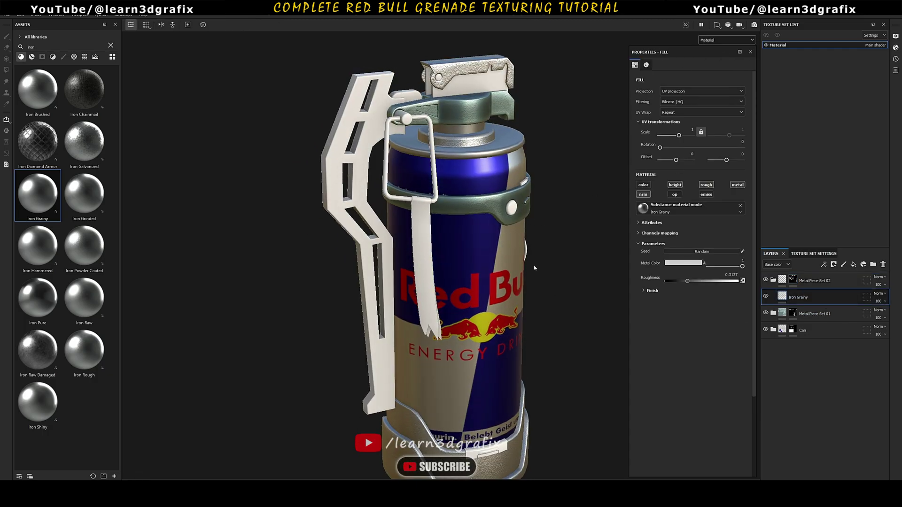
Add a color-only fill layer named Paint above Iron Grainy, using the red sampled from the can image
left_click_drag(534, 264, 540, 242, "alt")
left_click(853, 264)
left_click(647, 186, "alt")
left_click(705, 245)
left_click(769, 253)
left_click(498, 306)
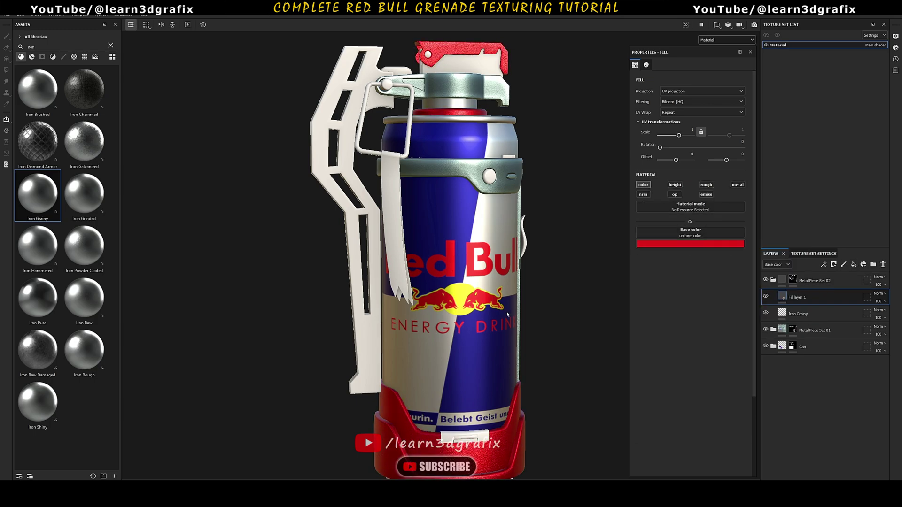
left_click_drag(506, 313, 501, 314, "alt")
middle_click_drag(501, 314, 498, 284, "alt")
type("Paint")
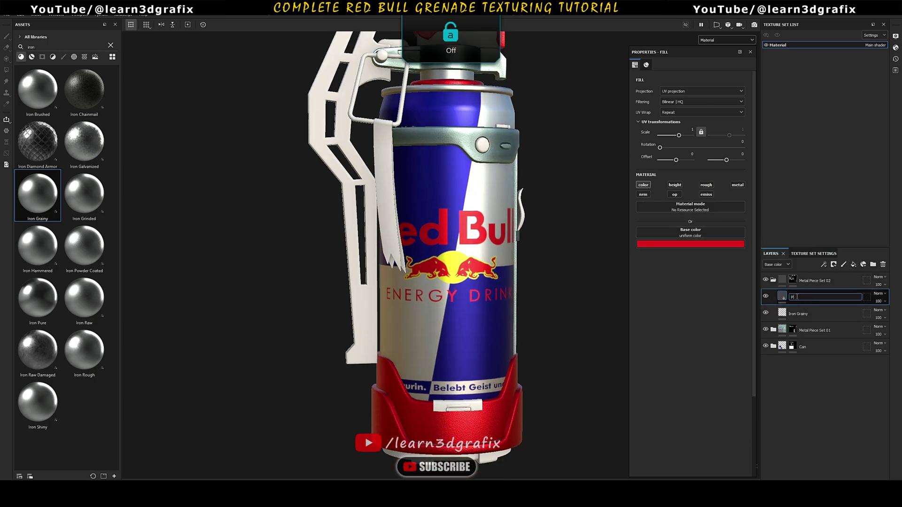
Set the UV scale of the Iron Grainy layer below Paint to 5
left_click(796, 315)
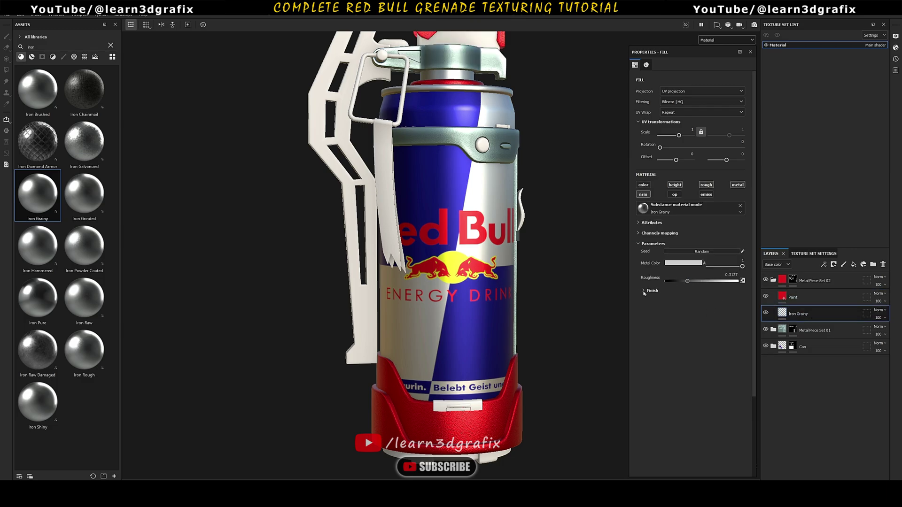
key("Return")
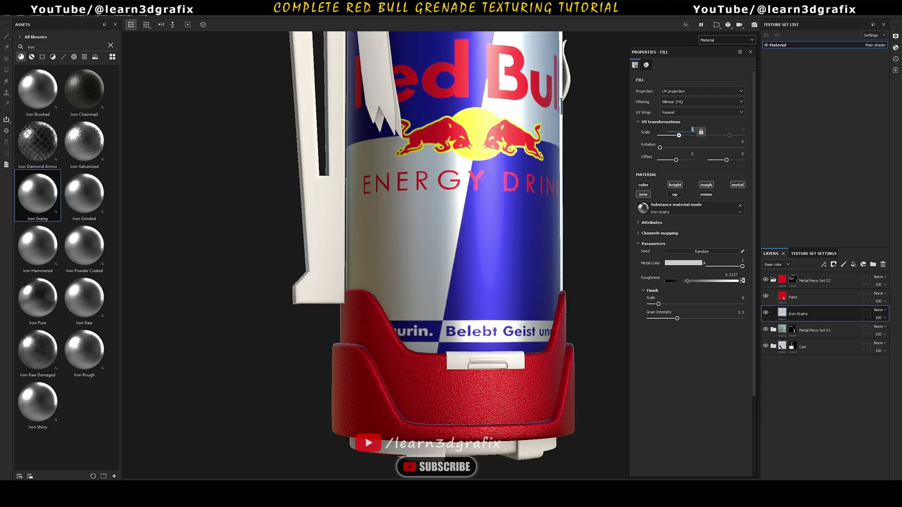
key("Return")
mouse_move(453, 399)
left_mouse_down("alt")
mouse_move(437, 417)
mouse_move(435, 392)
left_mouse_up("alt")
scroll(437, 416, "down", 4)
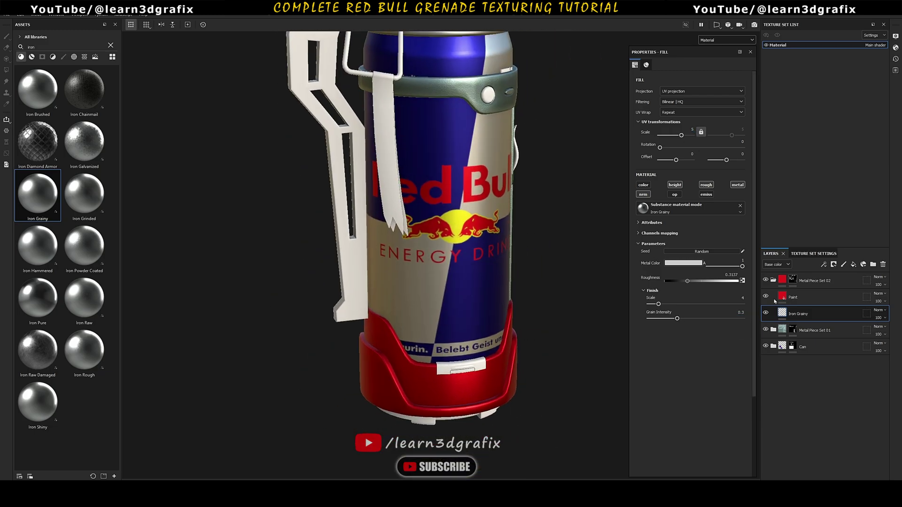
Give the Paint layer a black mask and add a Metal Edge Wear generator to it
left_click(784, 296)
right_click(783, 296)
left_click(819, 48)
right_click(792, 297)
left_click(821, 261)
left_click(736, 79)
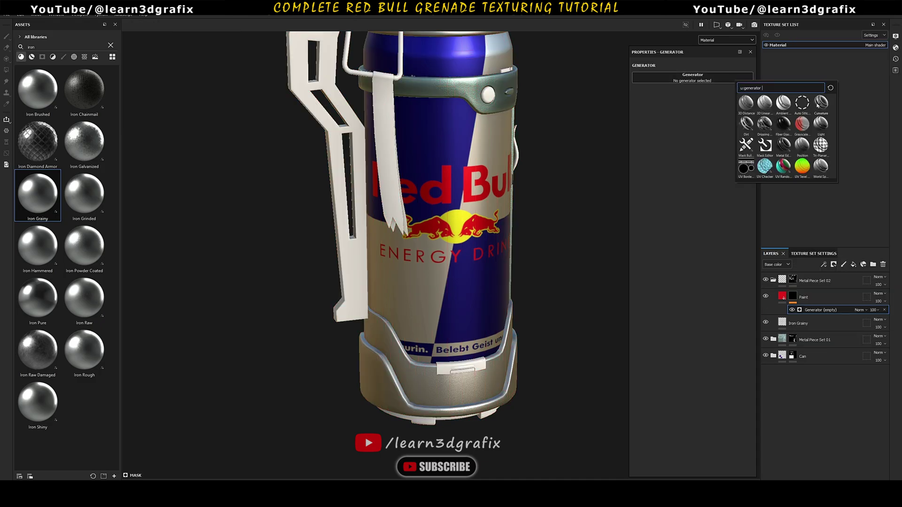
left_click(783, 145)
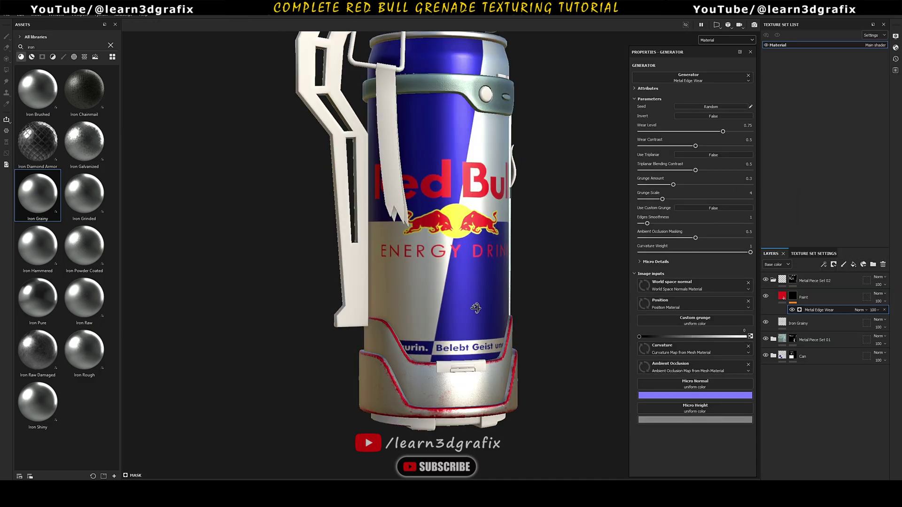
Invert the Metal Edge Wear generator and set wear level 0.5, wear contrast 0.6, grunge amount 0.6 and edges smoothness to maximum
scroll(423, 394, "up", 4)
middle_click_drag(423, 393, 375, 384, "alt")
left_click(714, 117)
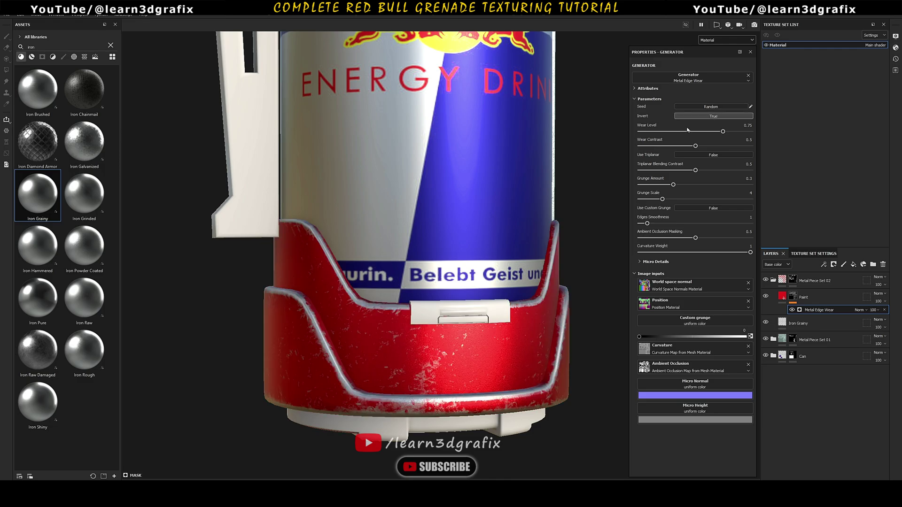
left_click_drag(723, 132, 700, 133)
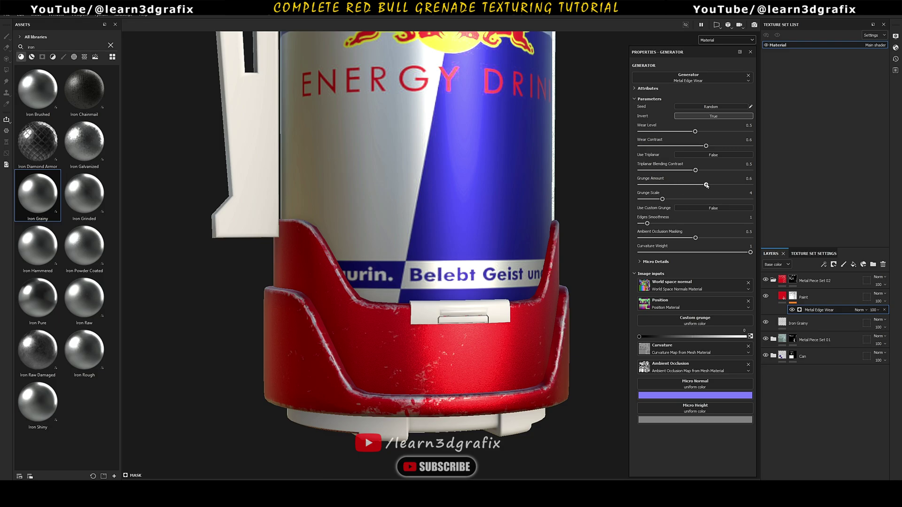
left_click_drag(647, 224, 665, 223)
left_click_drag(597, 263, 601, 282, "alt")
scroll(601, 281, "down", 2)
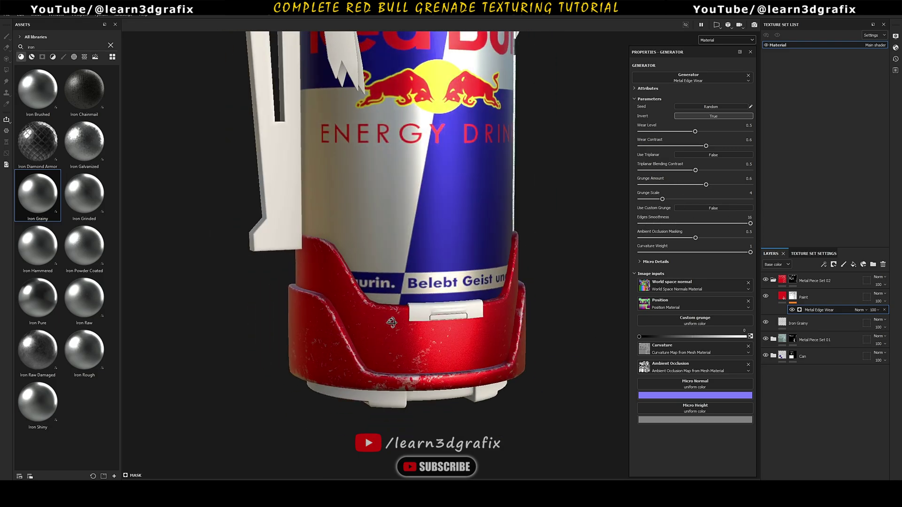
middle_click_drag(601, 282, 602, 273, "alt")
Collapse the Metal Piece Set 02 folder and add a folder named Metal Piece Set 03 above it
left_click(803, 323)
left_click_drag(423, 207, 480, 225, "alt")
scroll(423, 226, "down", 3)
middle_click_drag(361, 212, 354, 310, "alt")
left_click_drag(354, 310, 387, 282, "alt")
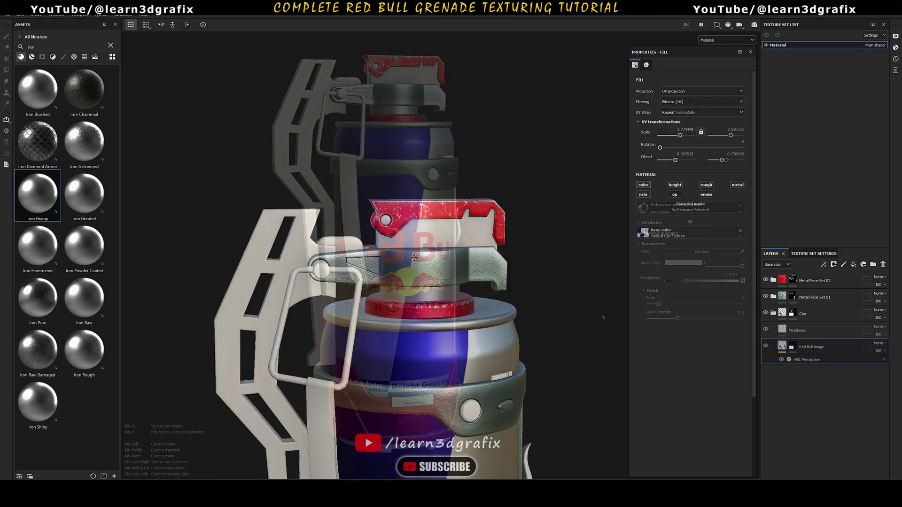
left_click(816, 281)
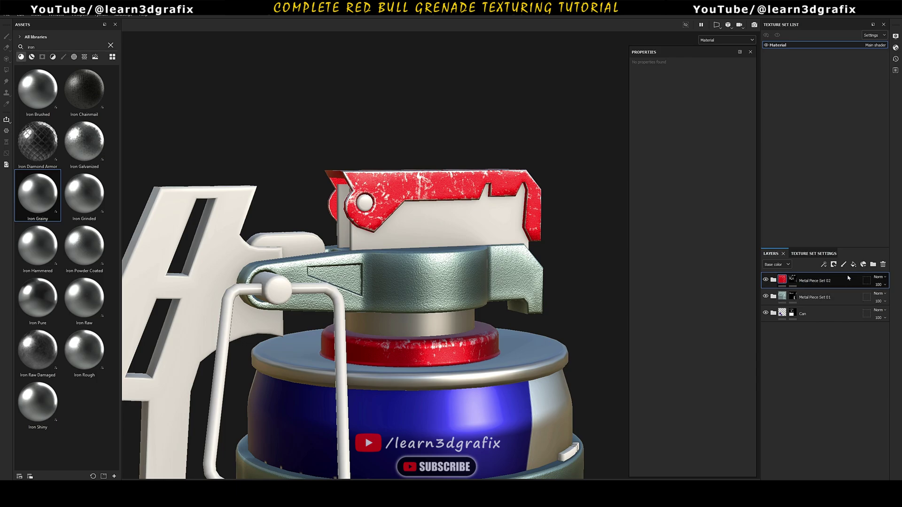
left_click(873, 264)
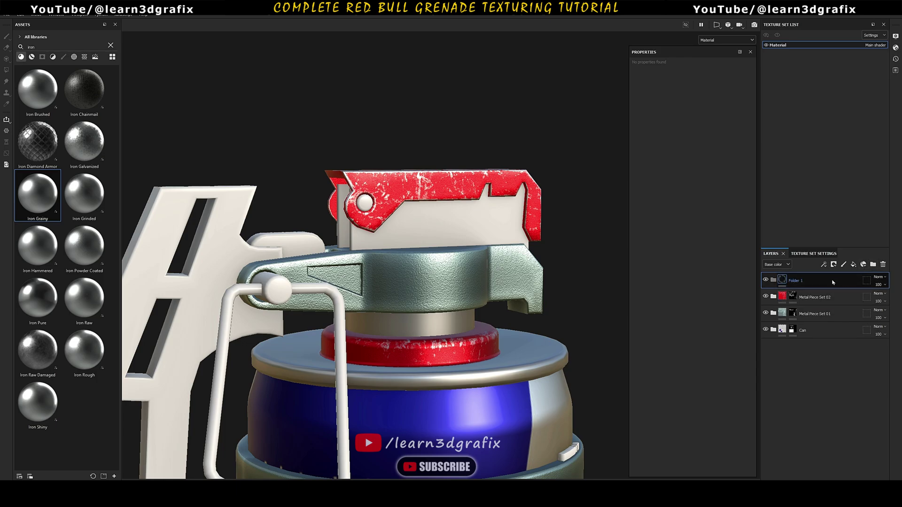
key("Return")
Add the Iron Grainy material to the Metal Piece Set 03 folder with UV scale 5 and a darker grey metal color
left_click_drag(86, 241, 817, 294)
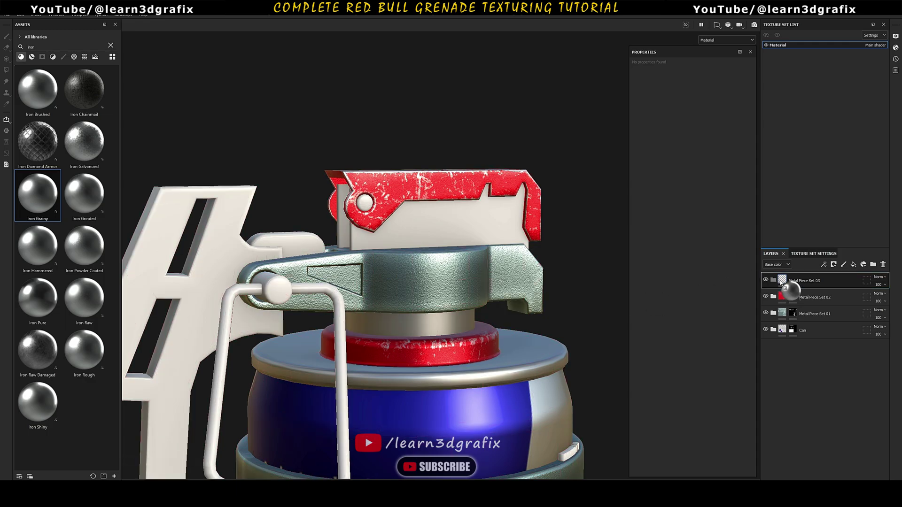
type("5")
key("Return")
right_click(784, 303)
left_click(709, 271)
left_click(696, 263)
left_click_drag(788, 287, 797, 313)
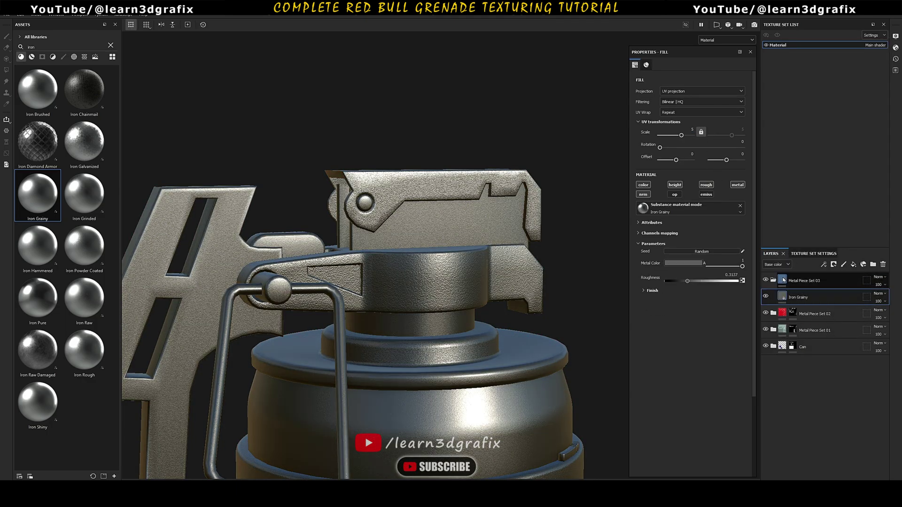
Give the Metal Piece Set 03 folder a black mask and reveal the head's inner block and lever pin with mesh fill
right_click(782, 277)
left_click(818, 291)
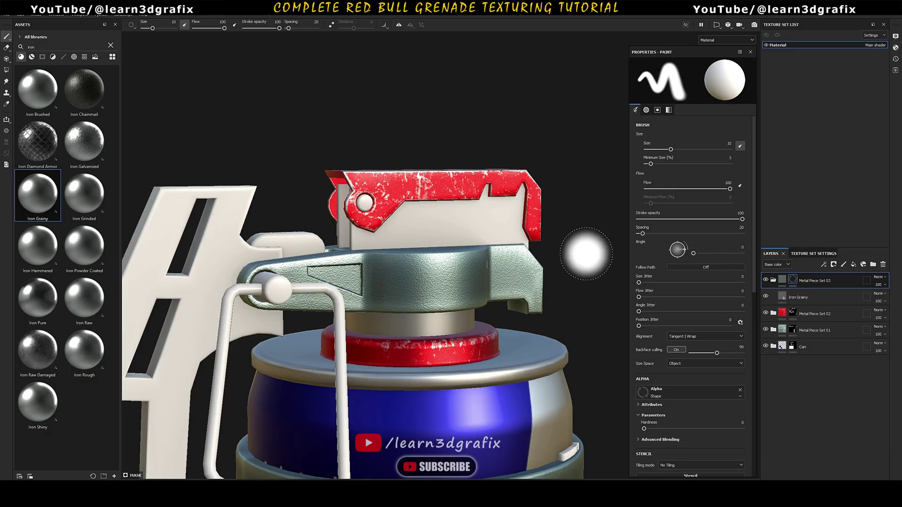
left_click(6, 69)
left_click_drag(329, 281, 272, 259, "alt")
scroll(272, 259, "down", 5)
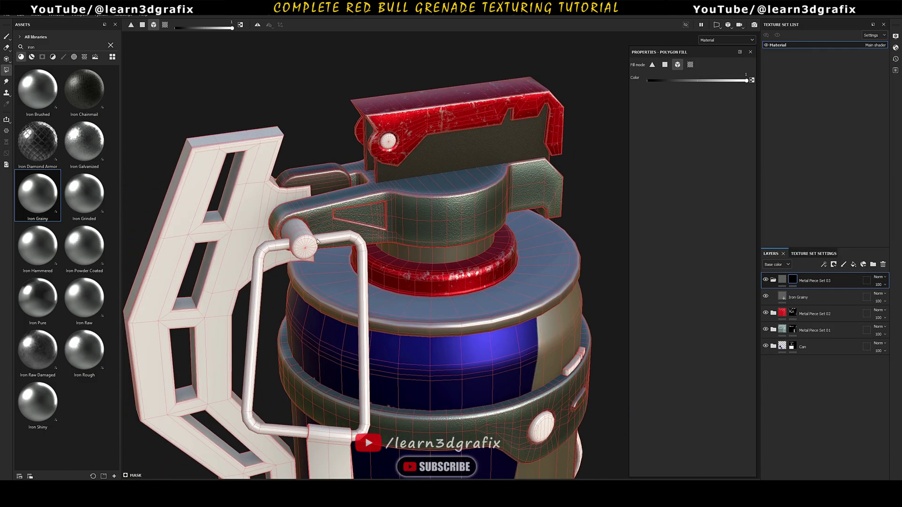
left_click(303, 251)
Fill the wire loop and remaining small metal parts around the grenade's head into the set masks with UV chunk fill
left_click_drag(357, 282, 413, 277, "alt")
left_click(165, 25)
left_click(328, 286)
left_click(359, 324)
left_click(497, 325)
left_click_drag(484, 329, 312, 201, "alt")
scroll(385, 167, "down", 5)
Expand the Metal Piece Set 01 folder and set the metal color of Metal Piece Set 03's Iron Grainy to dark grey 515252
left_click(773, 330)
left_click(798, 297)
scroll(417, 93, "up", 3)
left_click(697, 264)
left_click_drag(789, 315, 789, 318)
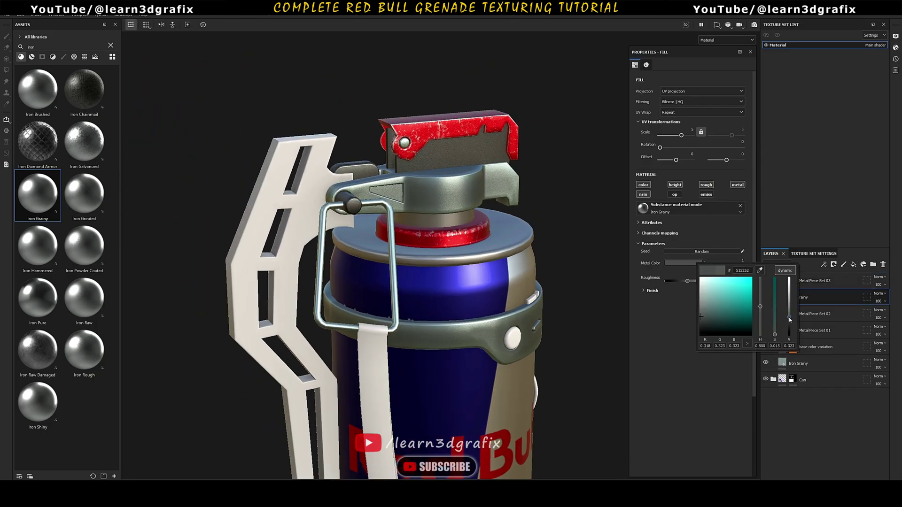
Add a fill layer named base color variation above Metal Piece Set 03's Iron Grainy and give it a black mask
left_click(853, 264)
double_click(804, 297)
right_click(795, 299)
left_click(818, 57)
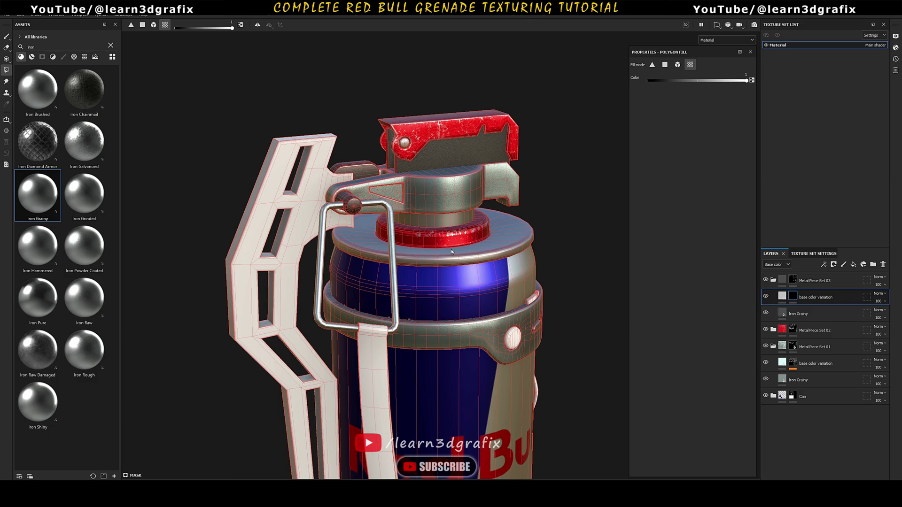
Add a Curvature generator to the base color variation mask and set its Global Balance to 0.07
left_click(843, 265)
left_click(843, 262)
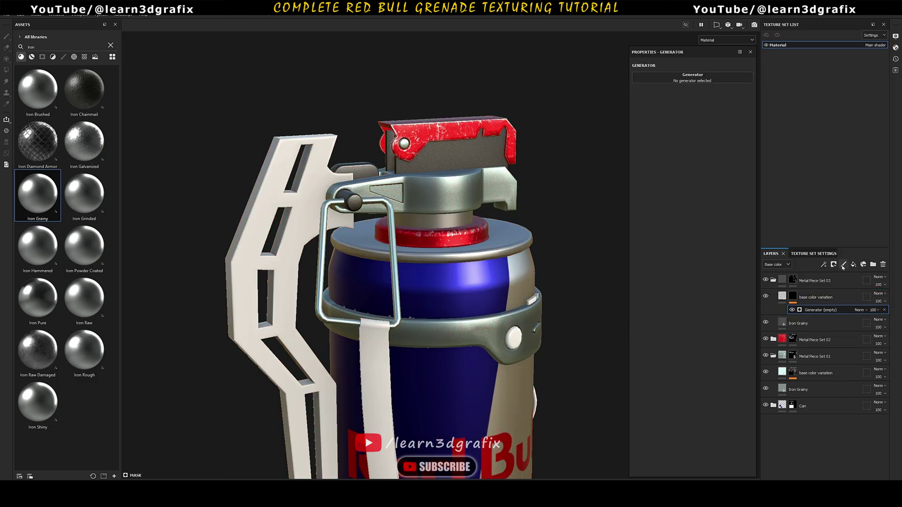
left_click(728, 82)
left_click(774, 105)
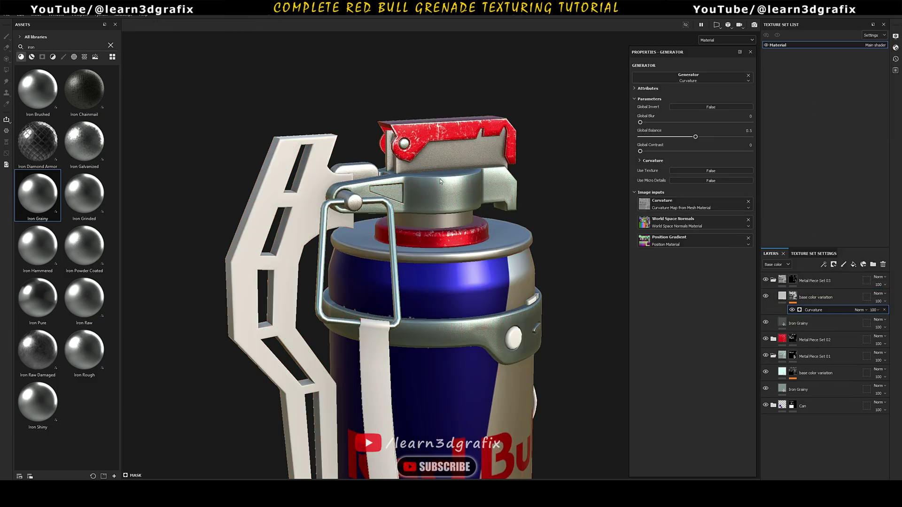
scroll(440, 201, "up", 5)
left_click_drag(695, 137, 649, 143)
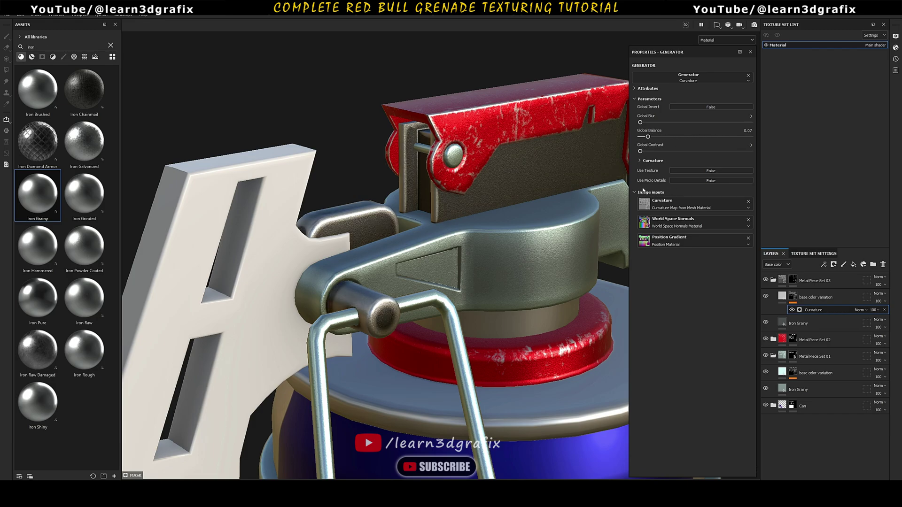
Enable the Curvature generator's texture at opacity 1 and assign Grunge Dirt Scratchy as the texture
left_click(708, 171)
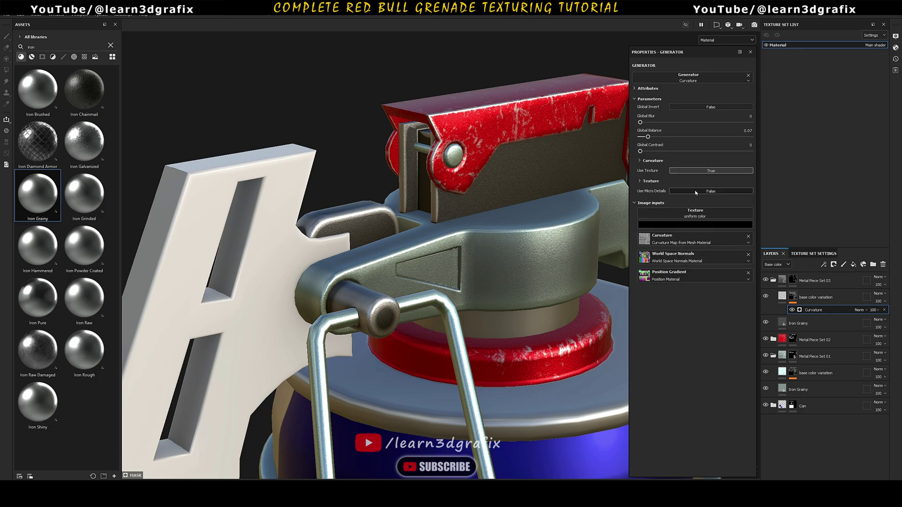
left_click(639, 181)
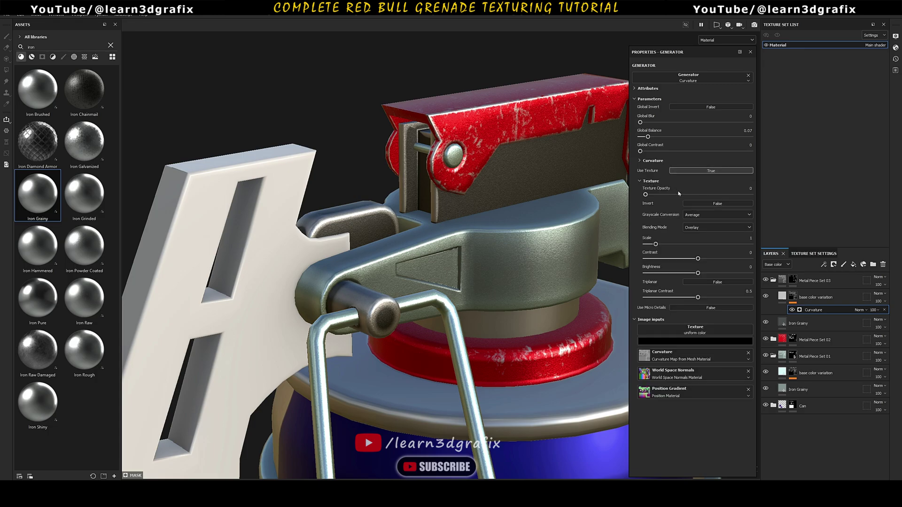
left_click_drag(735, 196, 750, 196)
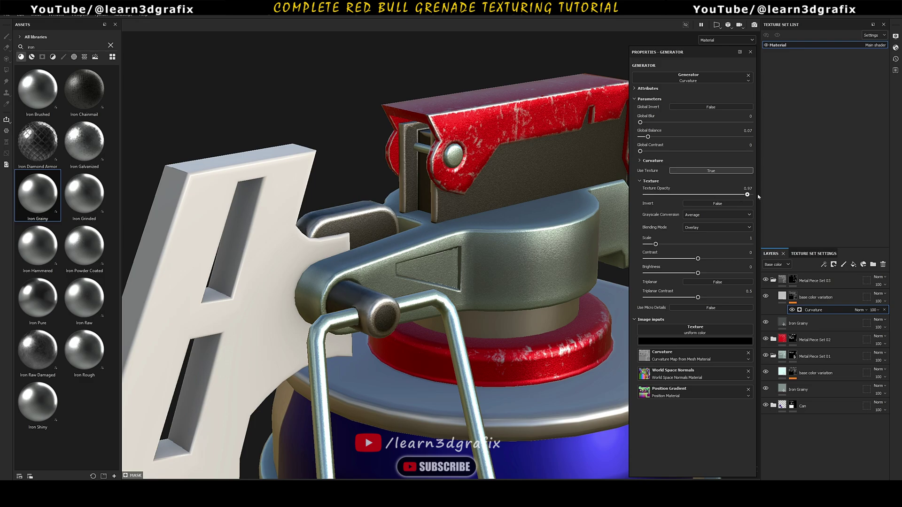
left_click(732, 333)
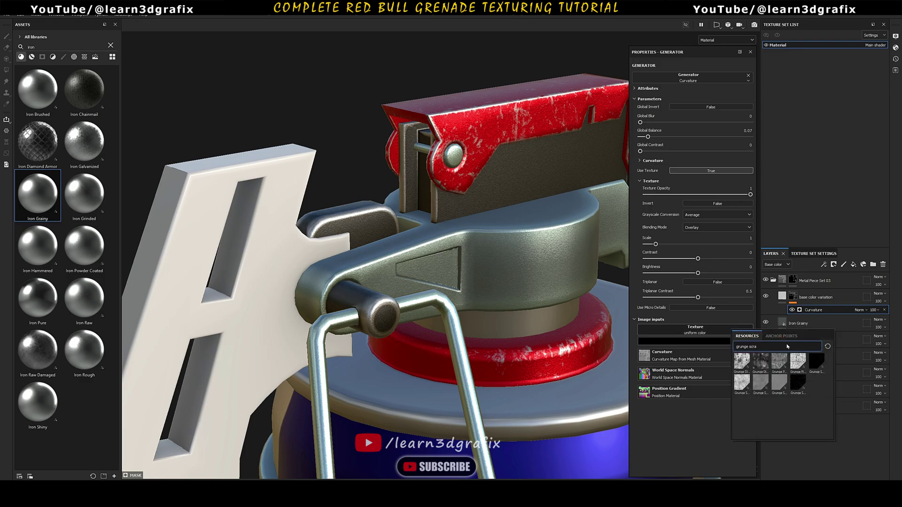
left_click(761, 362)
scroll(353, 224, "up", 3)
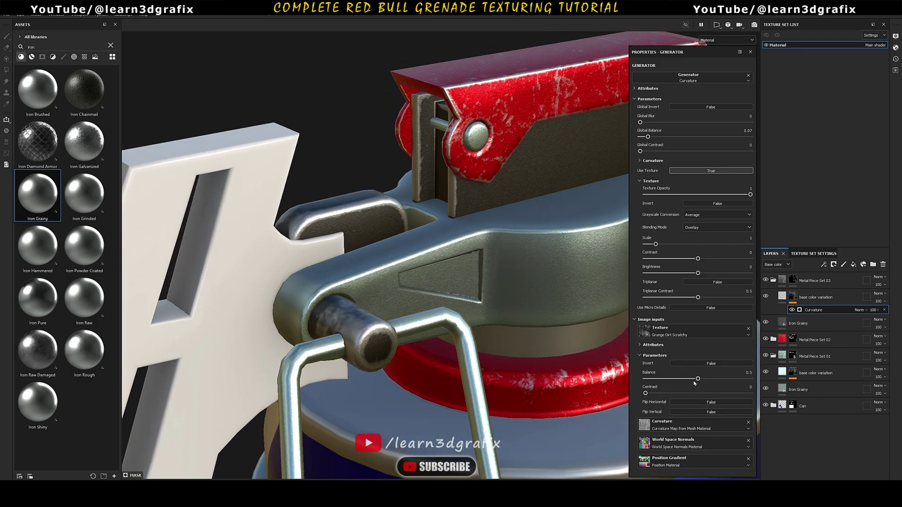
Try a balance of 0.63 for the Grunge Dirt Scratchy texture and undo the change
left_click(668, 380)
left_click_drag(697, 380, 700, 380)
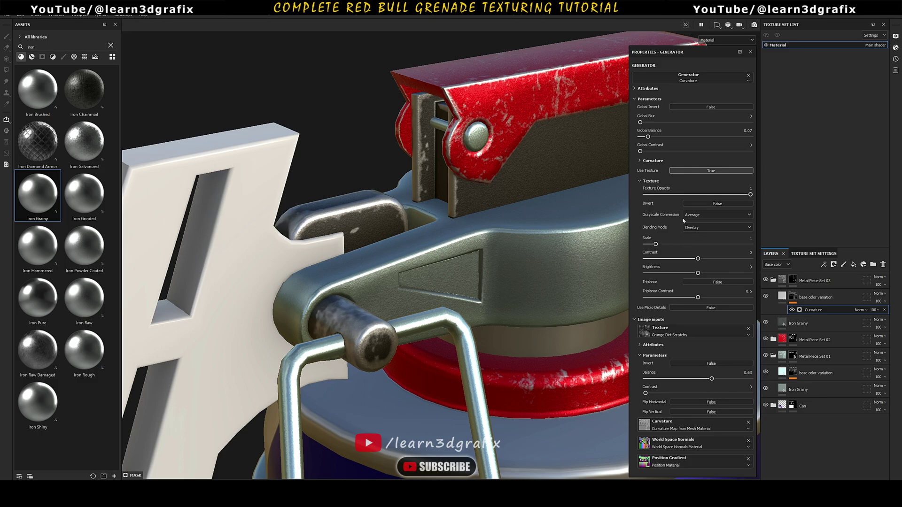
key("ctrl+z")
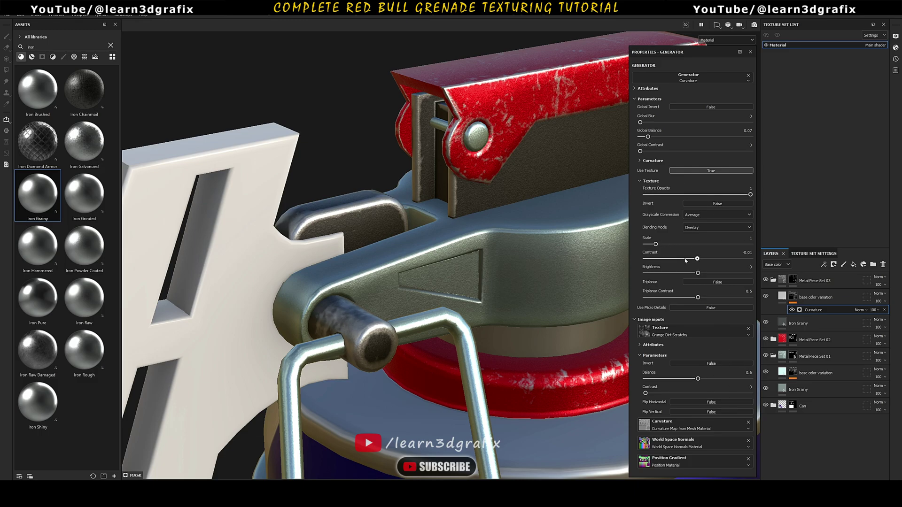
Adjust the Curvature generator's texture contrast and brightness and fine-tune its Global Balance
left_click_drag(672, 260, 711, 272)
left_click_drag(652, 137, 654, 137)
left_click_drag(310, 190, 280, 173, "alt")
Darken the base color of Metal Piece Set 03's base color variation layer
left_click(782, 296)
left_click(714, 245)
left_click_drag(807, 269, 807, 284)
scroll(409, 188, "down", 4)
left_click_drag(399, 164, 470, 179, "alt")
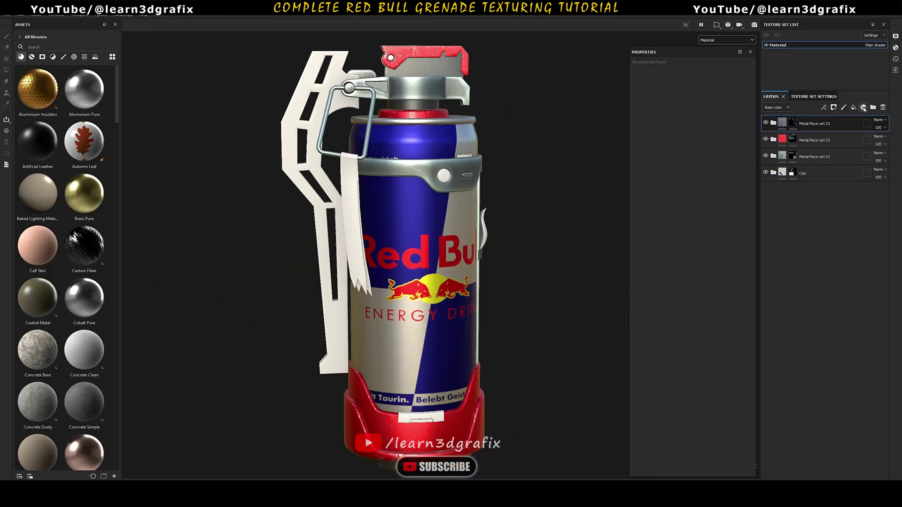
Add a folder named Metal Piece set 04 above Metal Piece set 03
left_click(873, 107)
double_click(817, 140)
double_click(798, 122)
key("Return")
Search the assets for "steel" and add the Steel Rust and Wear material to the Metal Piece set 04 folder
left_click(36, 45)
type("steel")
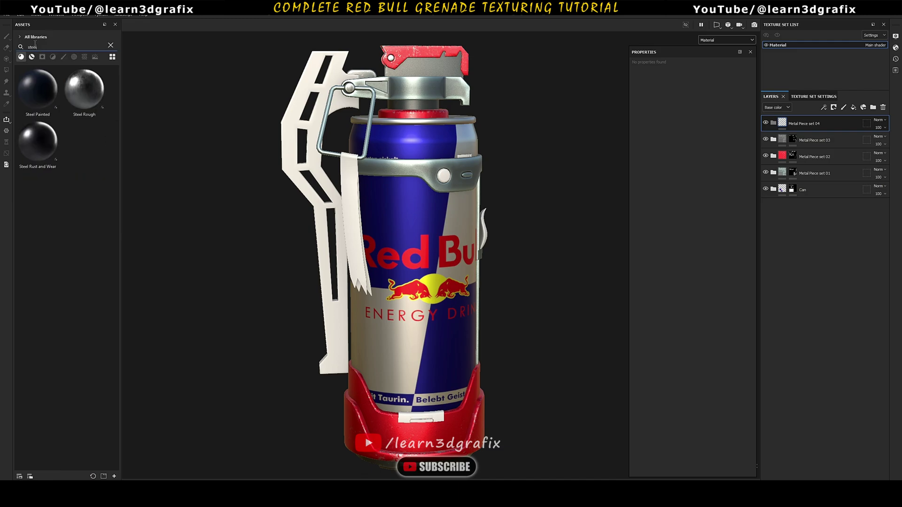
left_click_drag(37, 141, 125, 155)
left_click_drag(787, 127, 789, 125)
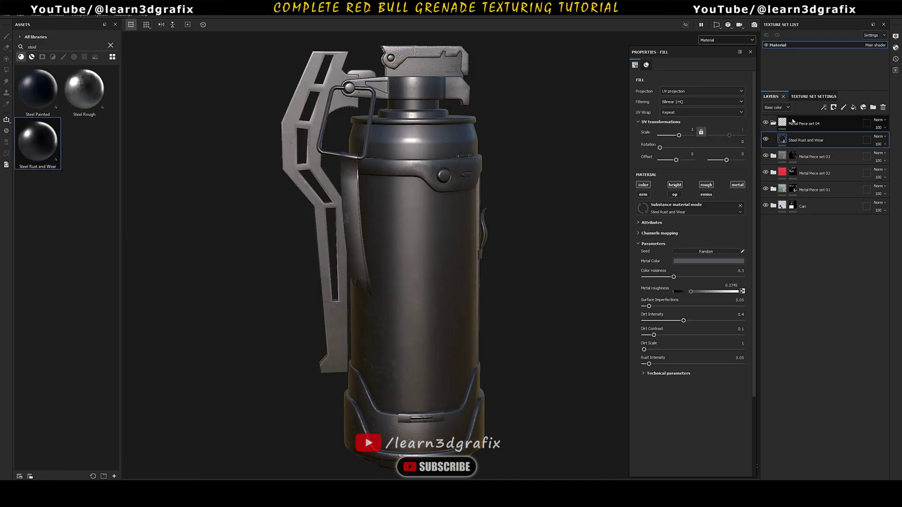
Add a black mask to the Metal Piece set 04 folder and polygon-fill the whole lever mesh in it
right_click(784, 124)
left_click(814, 139)
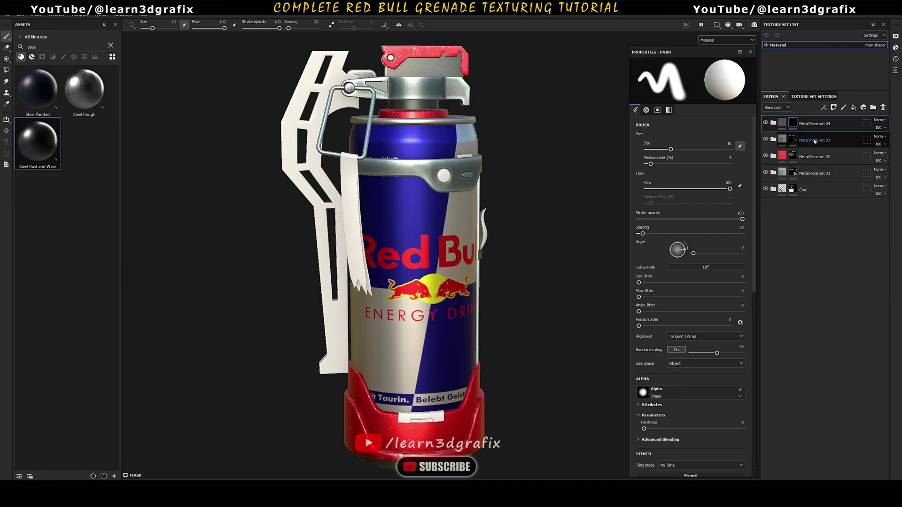
left_click(6, 70)
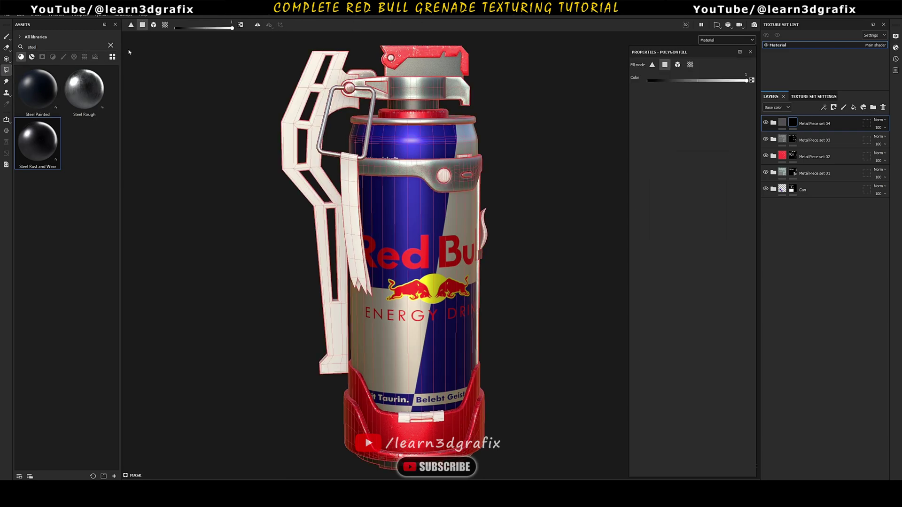
left_click(286, 149)
Set the Steel Rust and Wear layer's Metal Color to a dark grey-green
left_click(773, 123)
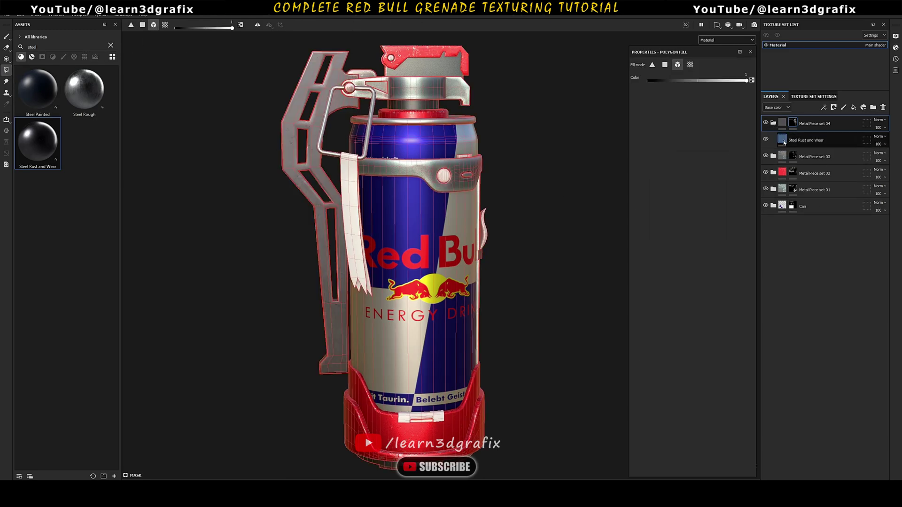
left_click(784, 140)
left_click(731, 261)
left_click(706, 267)
left_click(550, 227)
left_click_drag(774, 294, 775, 320)
mouse_move(452, 224)
left_mouse_down("alt")
mouse_move(426, 207)
mouse_move(446, 216)
left_mouse_up("alt")
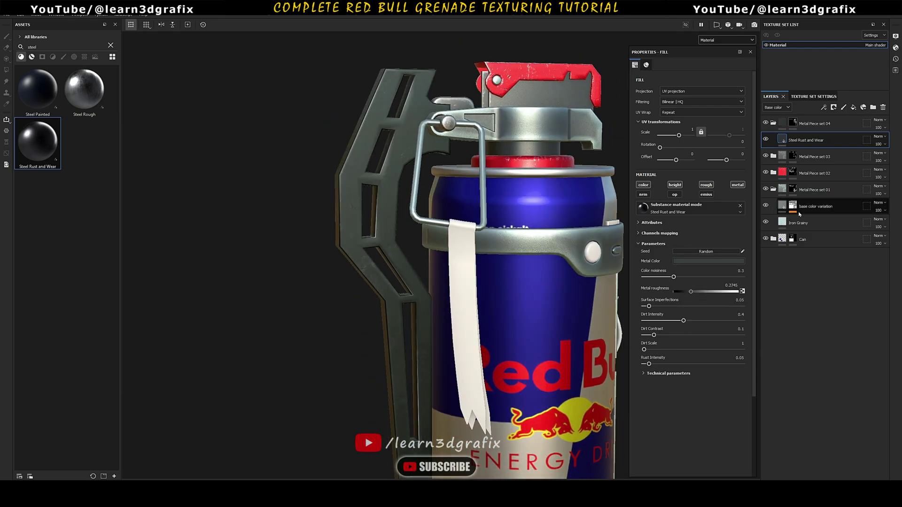
Add a color-only fill layer above Steel Rust and Wear and sample the grey 798080 as its base color
left_click(853, 107)
left_click(647, 187)
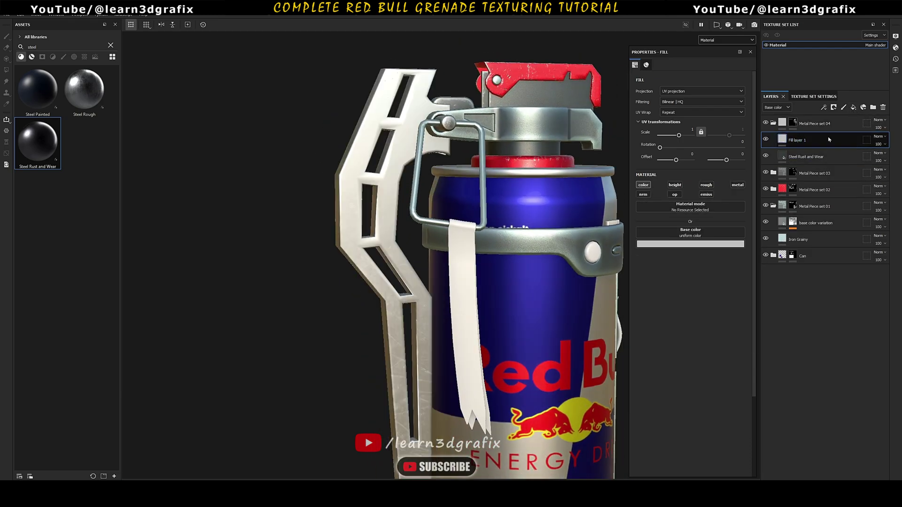
left_click(641, 245)
left_click_drag(717, 251, 781, 225)
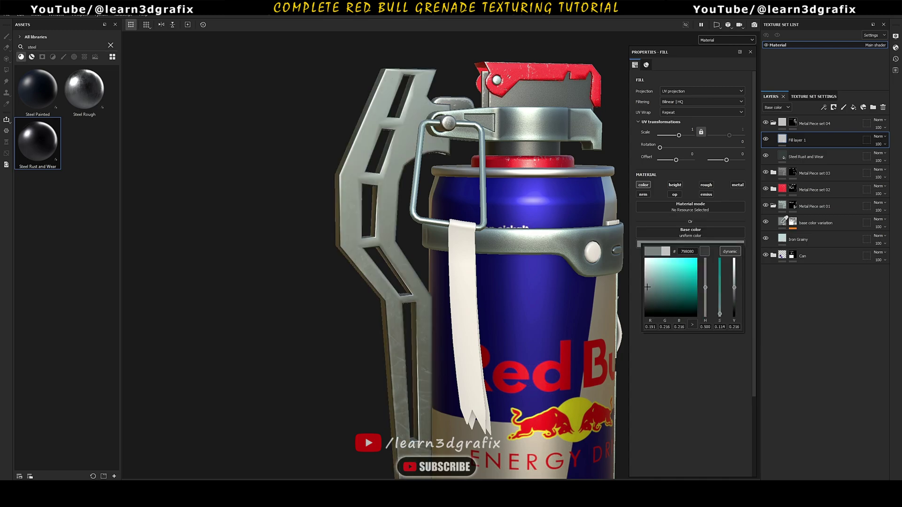
left_click_drag(531, 213, 525, 213, "alt")
Add a black mask to the new fill layer, search the smart masks for "edge" and apply Fabric Edge Damage to it
right_click(781, 138)
left_click(815, 152)
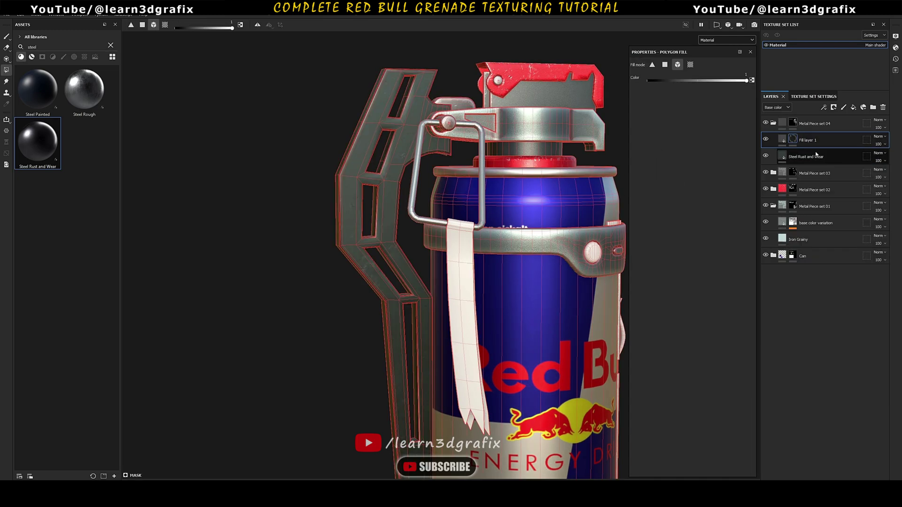
double_click(80, 49)
key("BackSpace")
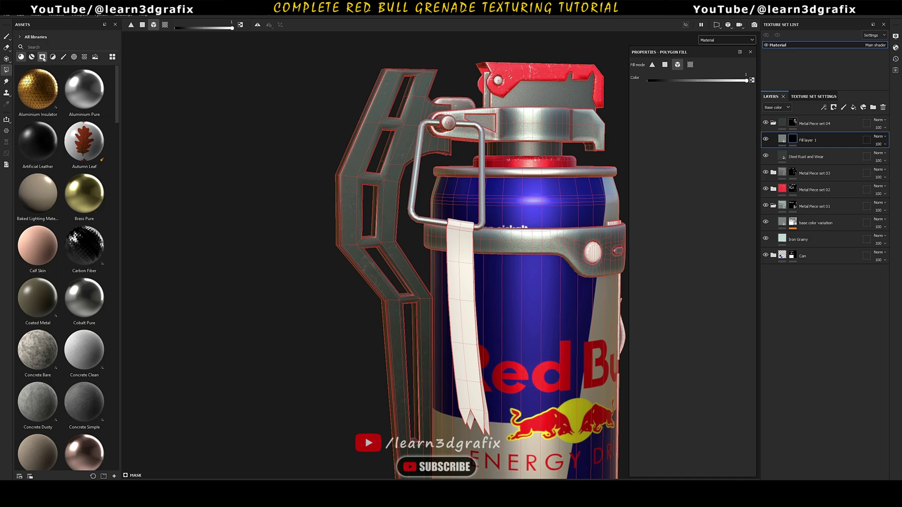
left_click(42, 56)
type("edge")
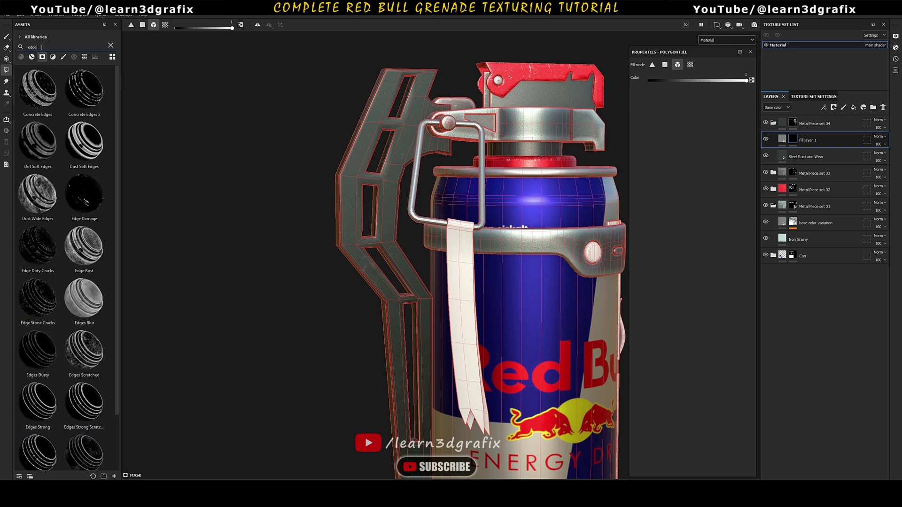
scroll(118, 302, "down", 3)
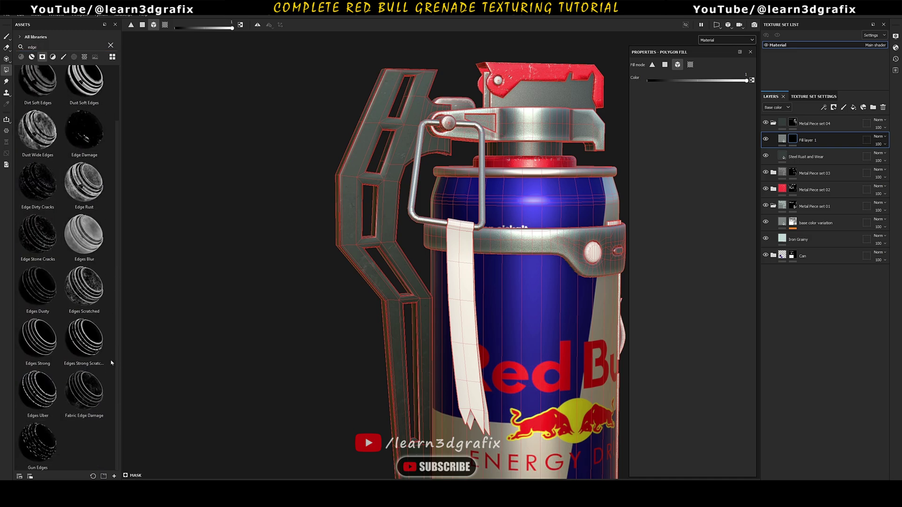
left_click_drag(803, 159, 804, 141)
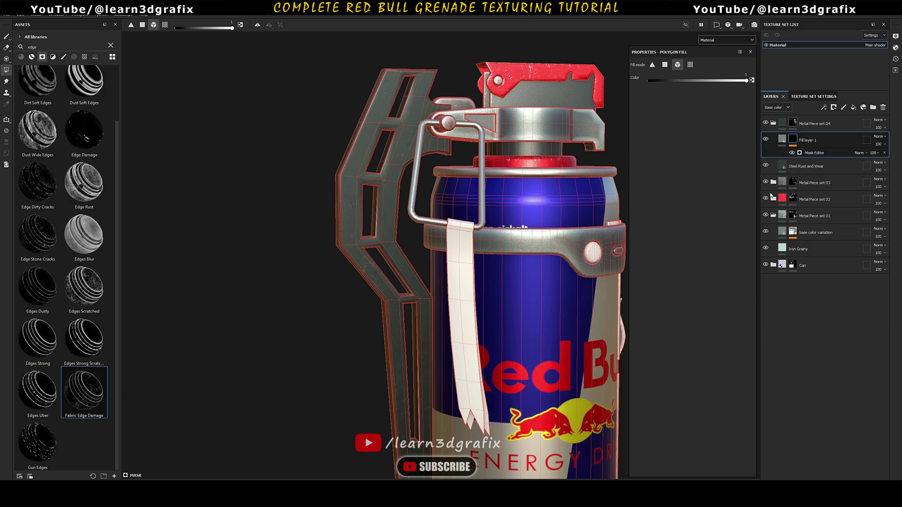
In the Mask Editor, raise Texture 2 to 0.72, increase the Curvature's Medium amount and fine-tune the Global Balance
left_click_drag(417, 214, 457, 230, "alt")
middle_click_drag(457, 229, 458, 210, "alt")
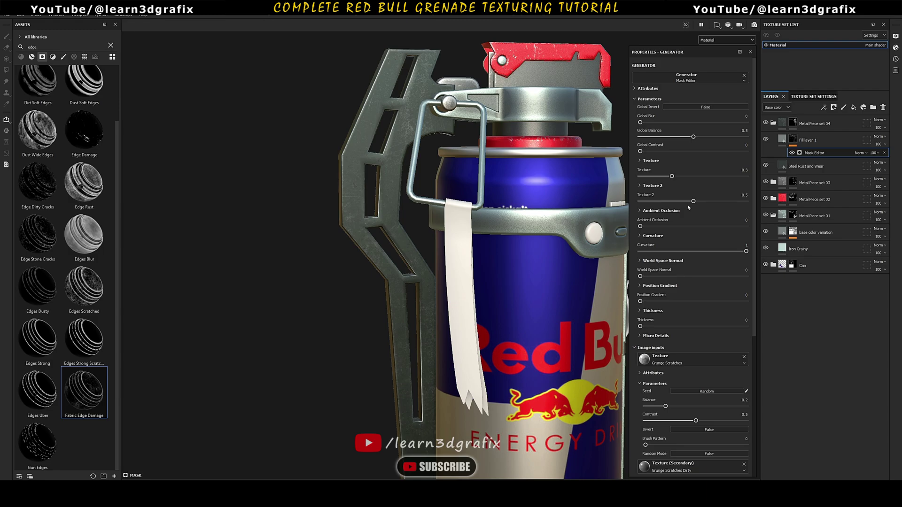
left_click(639, 236)
scroll(649, 263, "down", 1)
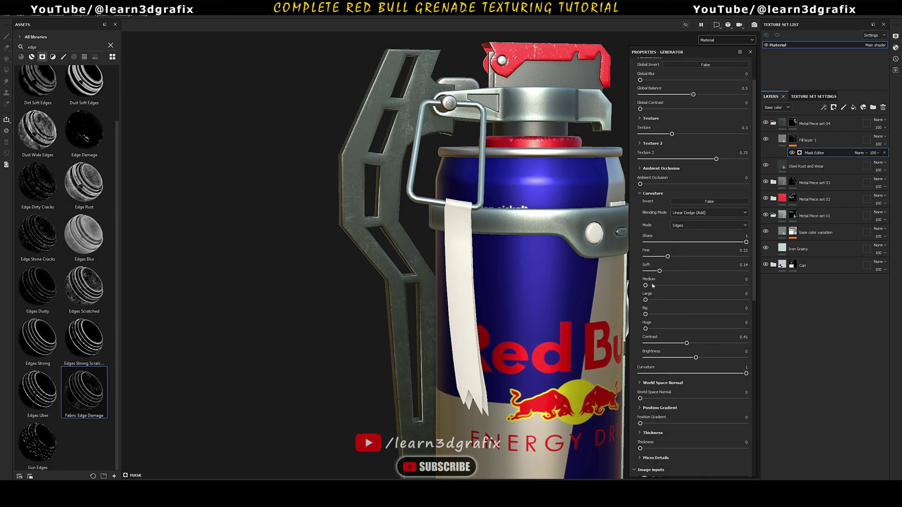
left_click_drag(652, 286, 680, 286)
mouse_move(587, 277)
right_mouse_down("alt")
mouse_move(338, 210)
mouse_move(581, 276)
right_mouse_up("alt")
scroll(690, 188, "up", 1)
mouse_move(694, 137)
left_mouse_down()
mouse_move(739, 137)
mouse_move(694, 137)
left_mouse_up()
right_click_drag(587, 244, 597, 263, "alt")
Lighten the base color of the lever's edge-wear fill layer and rename the layer base color variation
left_click(805, 166)
left_click(696, 259)
left_click(782, 139)
left_click(725, 244)
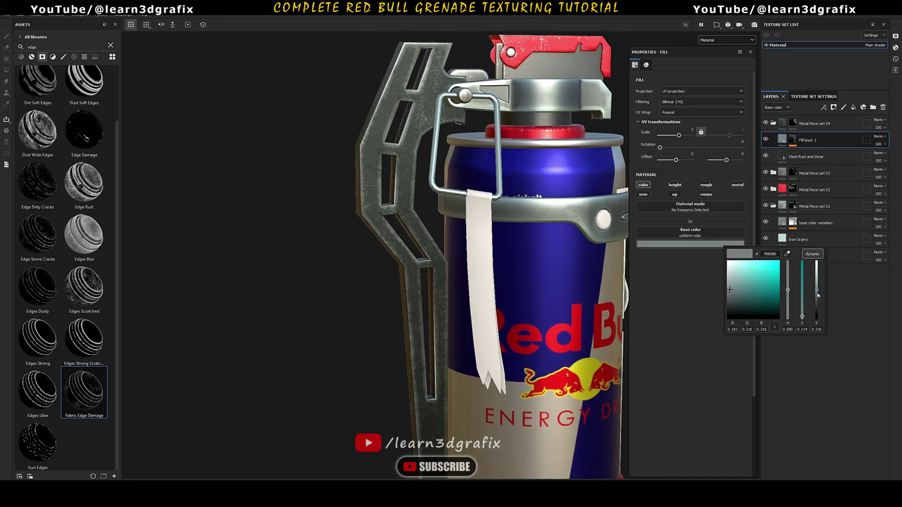
left_click(817, 155)
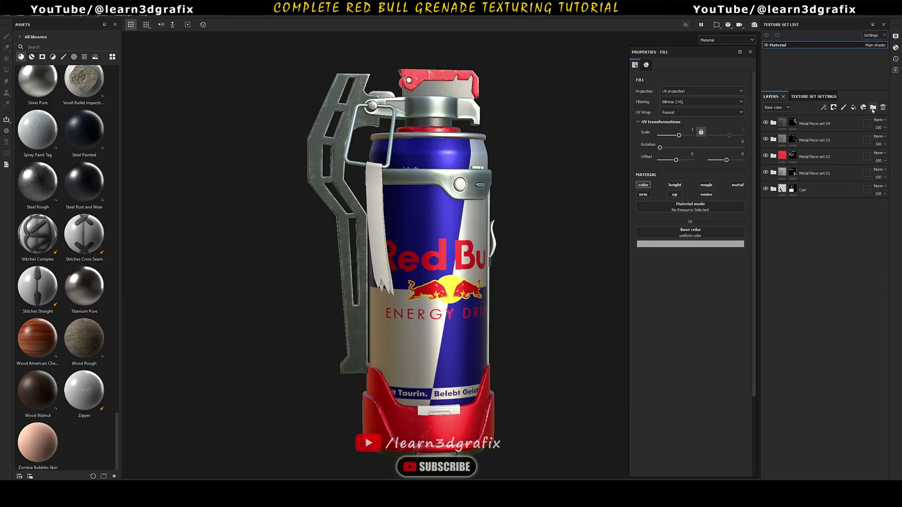
Add a folder named Ribbon above the Metal Piece set 04 folder
left_click(872, 107)
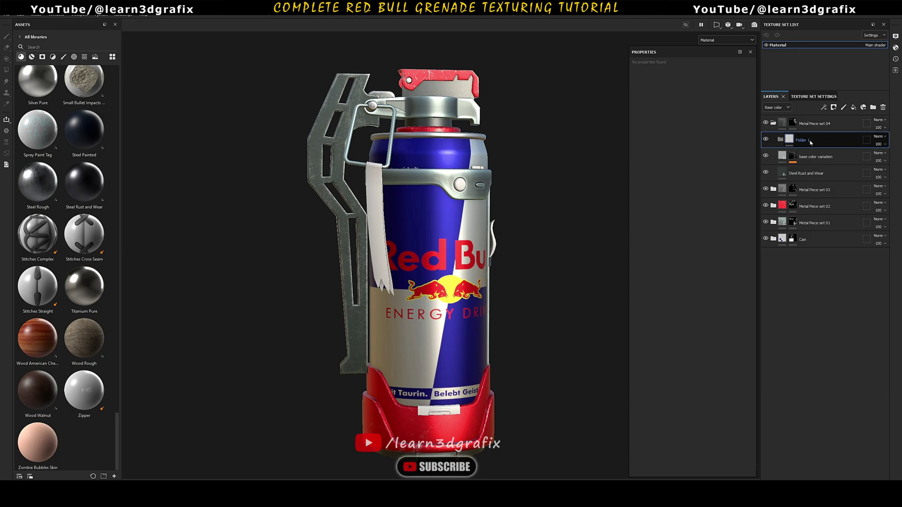
type("Ribbon")
key("Return")
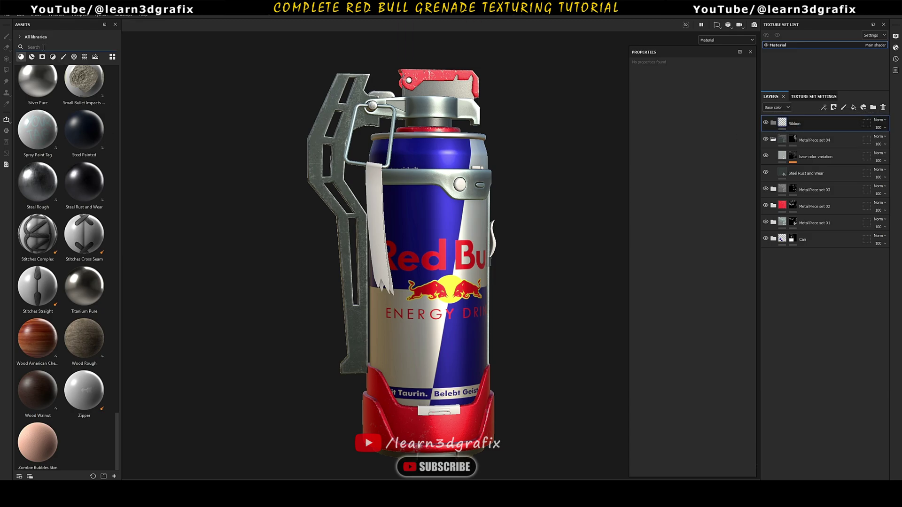
Search the assets for "fabric" and add the Fabric Knitted Sweater material to the Ribbon folder
left_click(44, 47)
type("fabric")
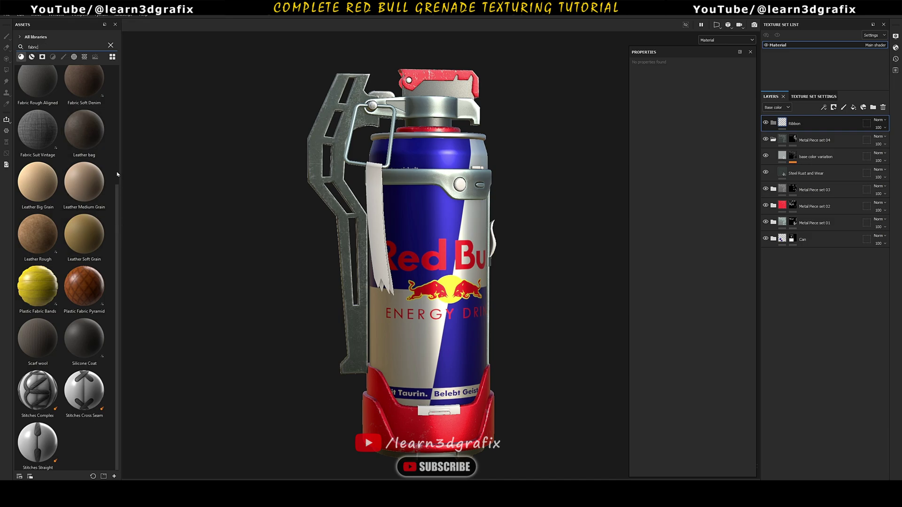
scroll(119, 169, "up", 4)
mouse_move(48, 192)
left_click_drag(47, 191, 744, 191)
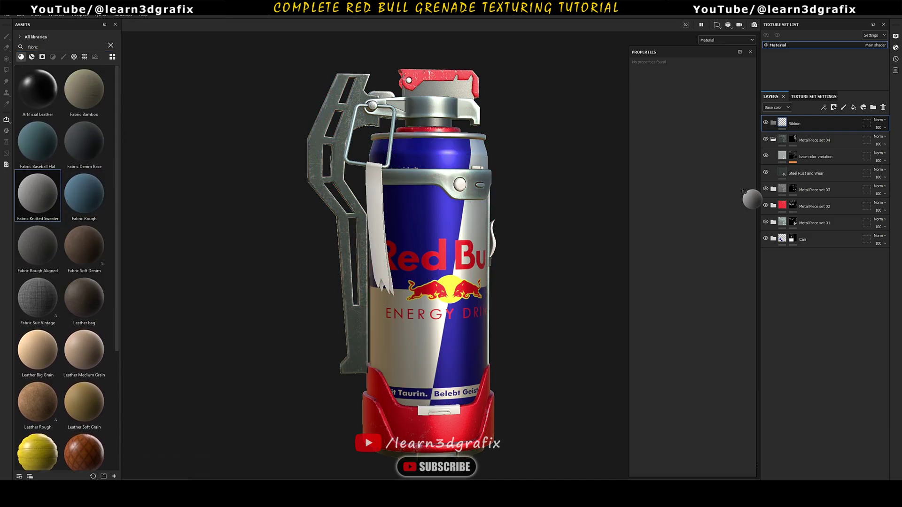
left_click_drag(782, 124, 782, 124)
Add a black mask to the Ribbon folder and polygon-fill the ribbon mesh in it
right_click(781, 122)
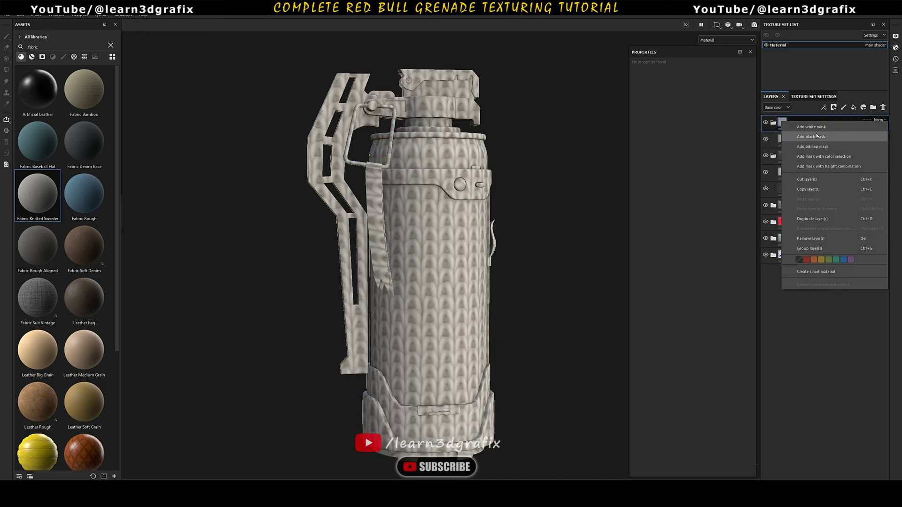
left_click(820, 137)
scroll(377, 237, "up", 3)
left_click(6, 70)
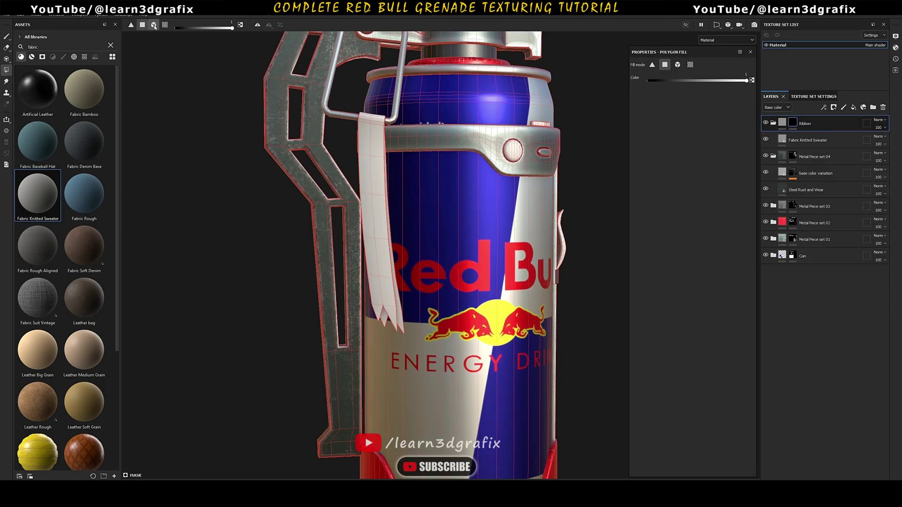
left_click(377, 186)
Try a UV scale of 30 on the Fabric Knitted Sweater layer and reduce it to 25
scroll(377, 186, "up", 2)
left_click(782, 140)
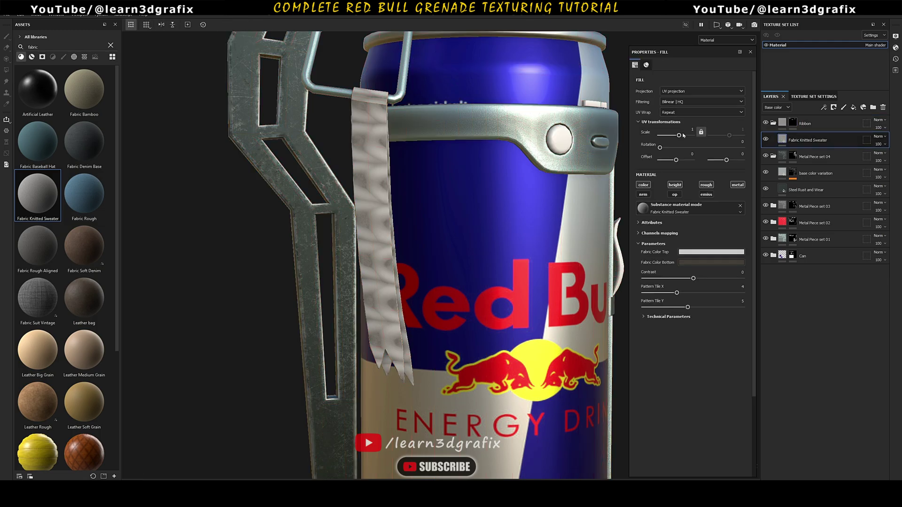
key("Return")
scroll(451, 188, "up", 3)
type("30")
key("Return")
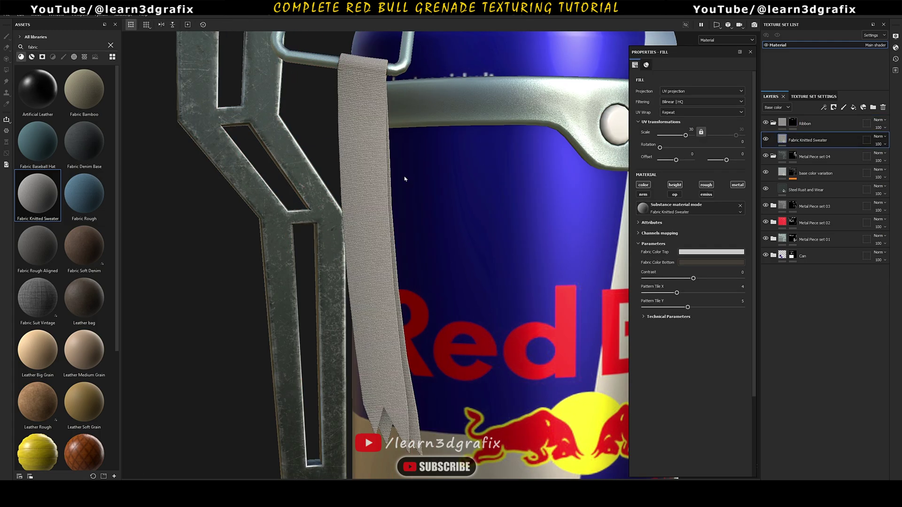
left_click_drag(485, 167, 501, 165, "alt")
left_click_drag(688, 130, 702, 132)
type("25")
key("Return")
scroll(426, 179, "down", 2)
Set Fabric Color Top to a bright yellow and Fabric Color Bottom to a darker shade sampled from it
left_click(712, 252)
left_click(790, 311)
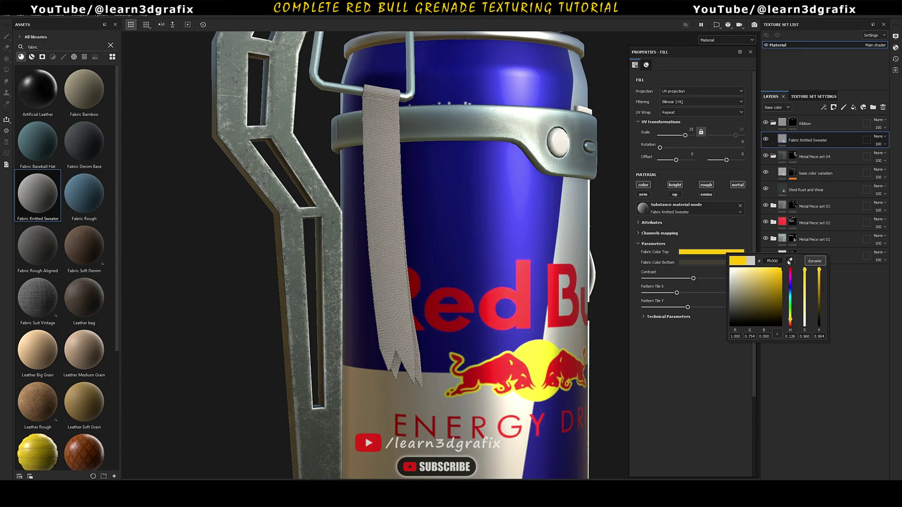
left_click_drag(493, 221, 506, 220, "alt")
left_click(730, 263)
left_click(793, 271)
left_click(729, 253)
left_click_drag(823, 280, 825, 316)
Raise the knitted fabric's Contrast to 0.48 and darken its Fabric Color Bottom further
left_click_drag(694, 279, 716, 279)
left_click(644, 317)
left_click_drag(493, 225, 512, 221, "alt")
scroll(507, 221, "down", 1)
left_click(709, 262)
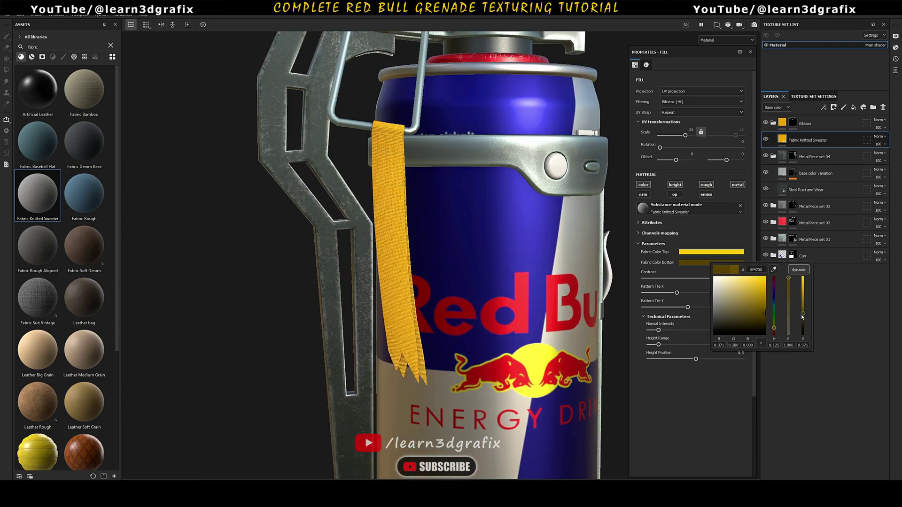
left_click_drag(803, 311, 804, 319)
Set the fabric's UV scale to 20 and mute its top and bottom colors, darkening the bottom one
left_click(694, 129)
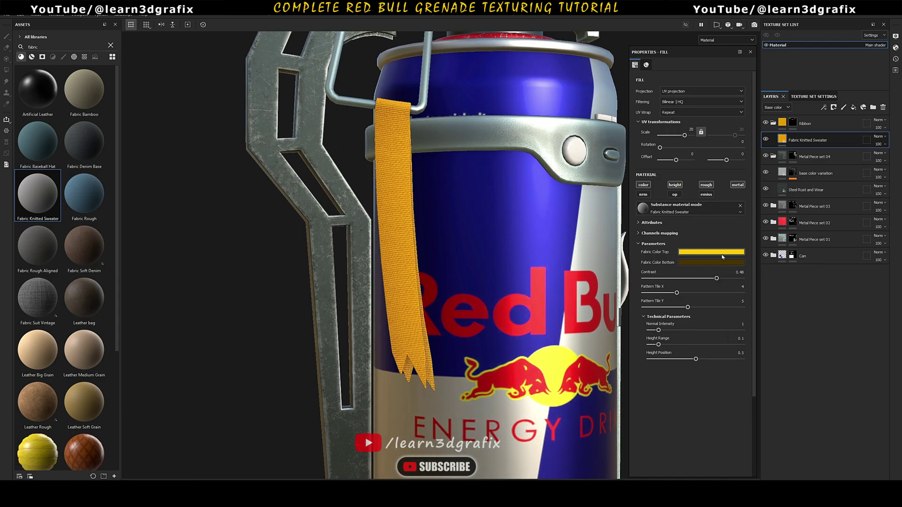
left_click(711, 252)
left_click(843, 296)
left_click(737, 262)
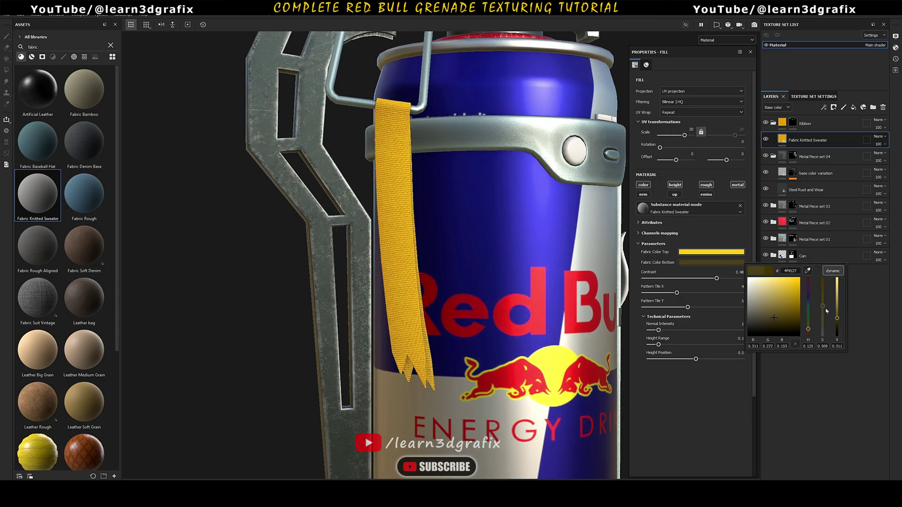
left_click_drag(837, 318, 837, 324)
scroll(554, 211, "down", 3)
scroll(554, 212, "up", 1)
left_click_drag(549, 202, 565, 214, "alt")
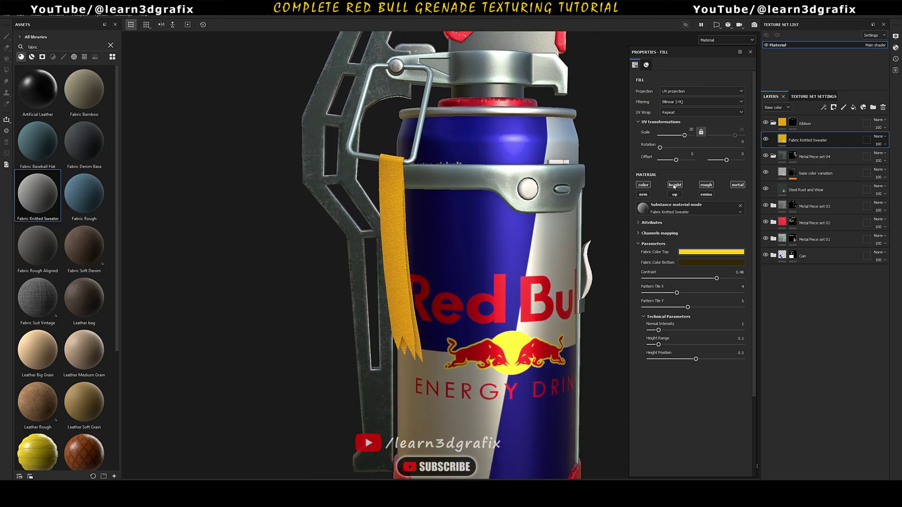
Add a color-only fill layer above Fabric Knitted Sweater in the Ribbon folder and give it a black mask
left_click(854, 107)
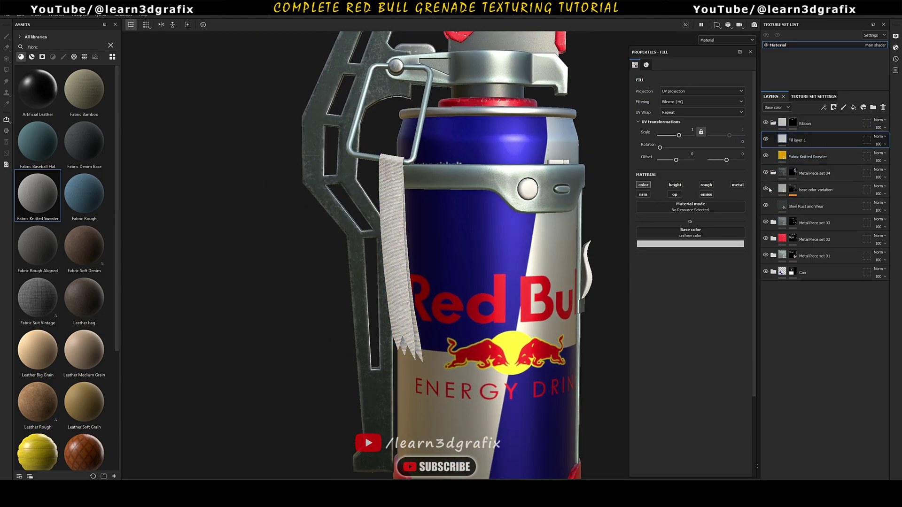
left_click(645, 244)
right_click(787, 139)
left_click(821, 151)
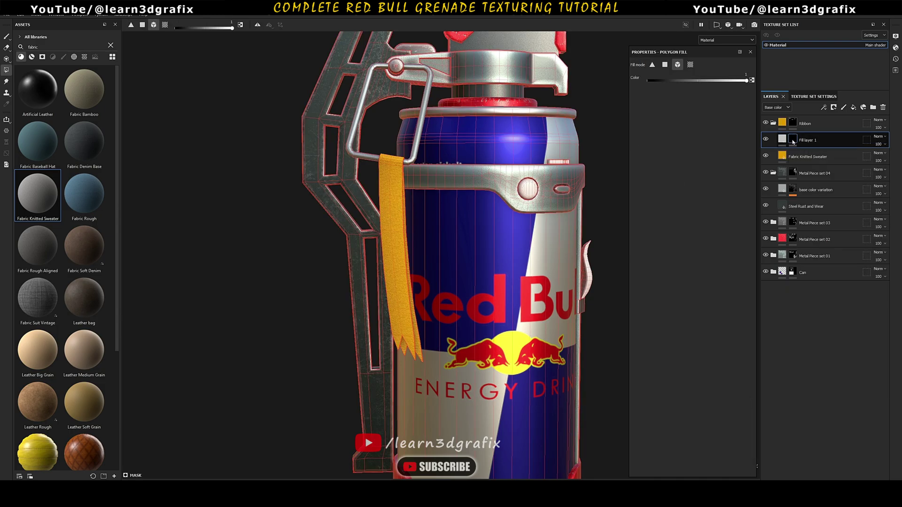
Mask the ribbon's fill layer with a Curvature generator, Global Blur 2.91 and Global Balance 0.18, and set its base color to golden brown
right_click(794, 139)
left_click(821, 400)
left_click(727, 78)
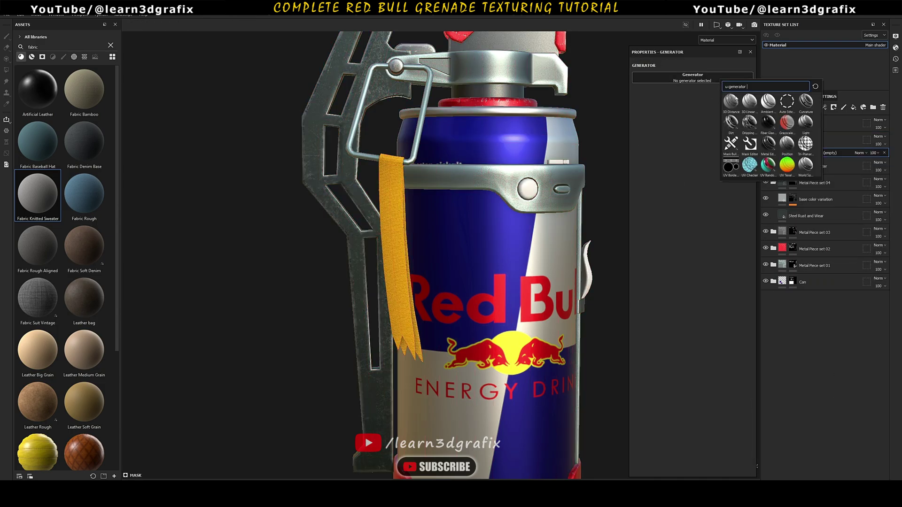
left_click(806, 101)
left_click_drag(670, 136, 643, 122)
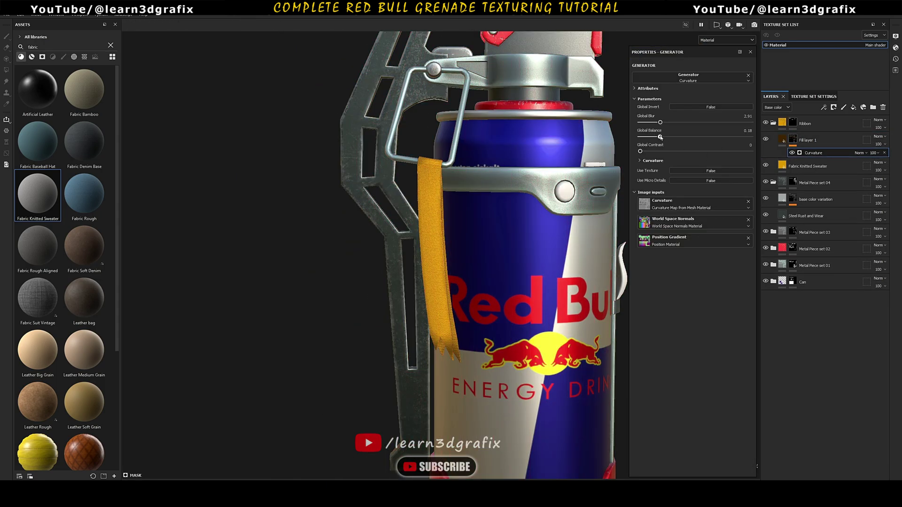
left_click(809, 141)
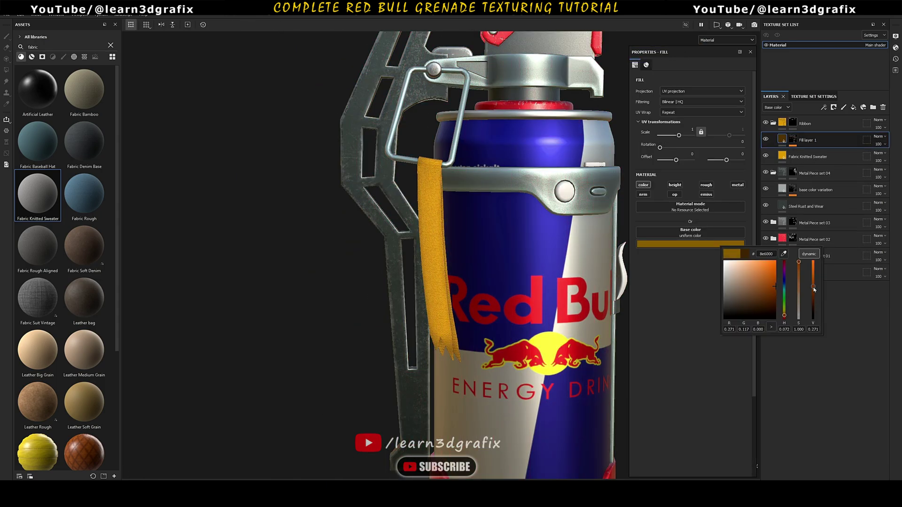
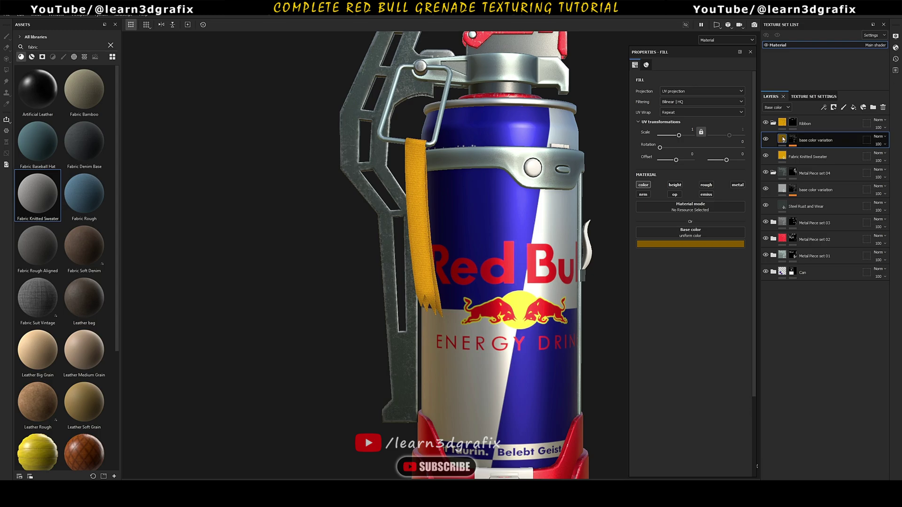
Add a fill layer at the top of the Ribbon folder with a white base color and 70 opacity
left_click(853, 107)
left_click(677, 244)
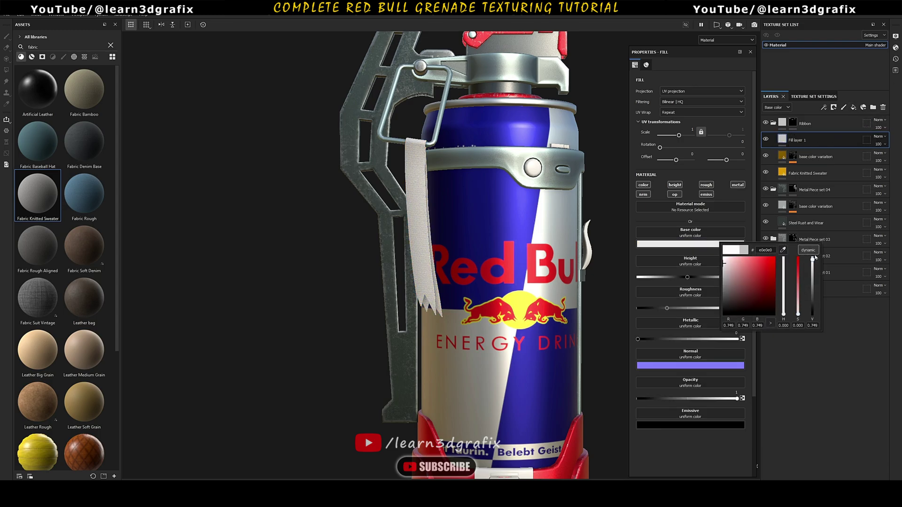
left_click_drag(814, 259, 813, 256)
left_click_drag(892, 160, 888, 158)
Rename the white fill layer as Text and give it a black mask
double_click(799, 140)
type("Text")
key("Return")
right_click(778, 141)
left_click(818, 153)
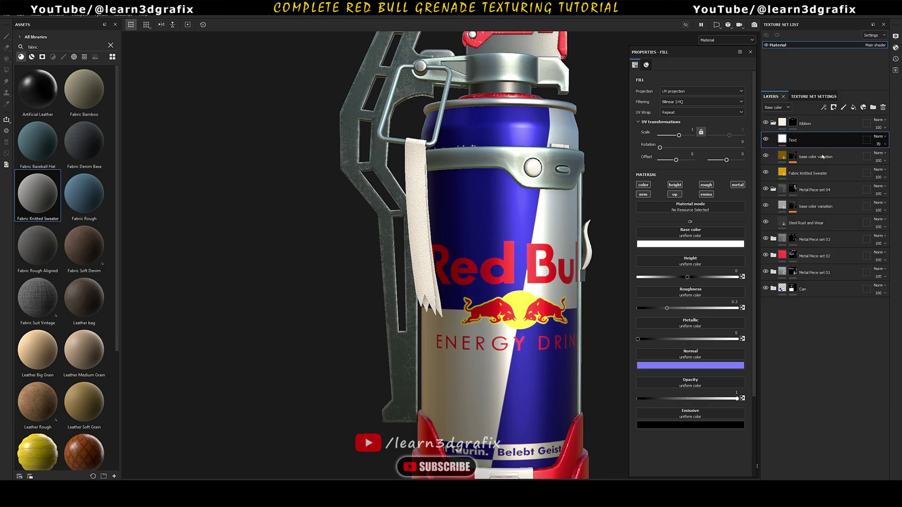
key("4")
Add a fill to the Text layer's mask using the Font Chathura resource and set its text to "Red Bull"
right_click(794, 139)
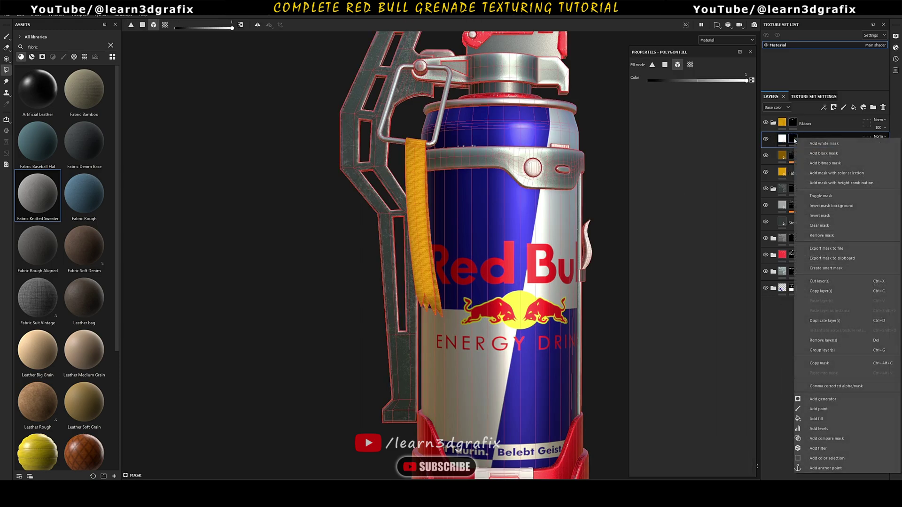
left_click(835, 419)
left_click(725, 184)
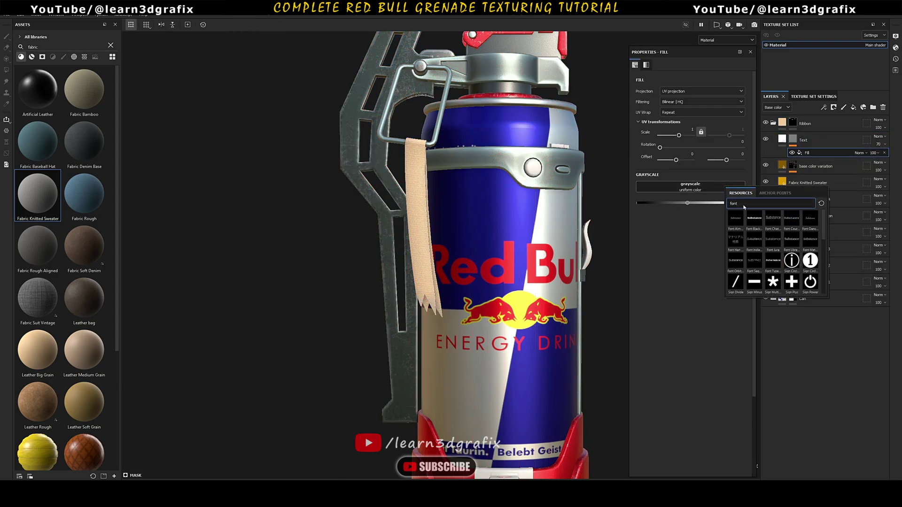
type("fonr")
key("BackSpace")
type("t")
left_click(774, 219)
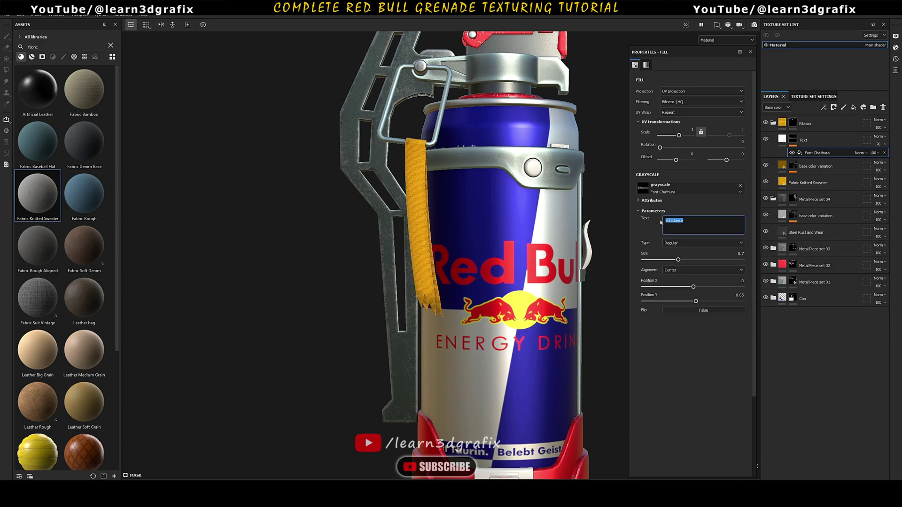
key("Caps_Lock")
type("Red Bull")
Show the 3D and 2D views side by side and place the text on the ribbon's UV island at a scale of about 9.48
left_click(717, 25)
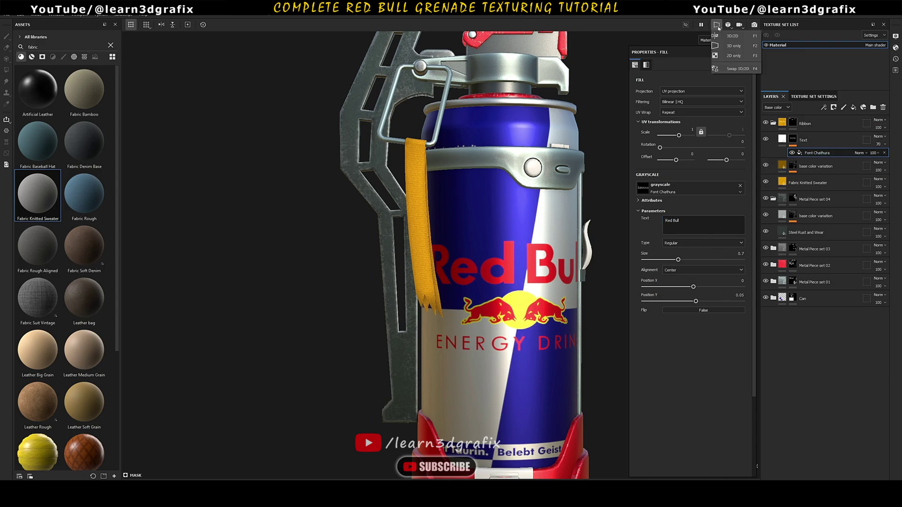
left_click(727, 35)
scroll(512, 206, "down", 5)
middle_click_drag(559, 235, 537, 242, "alt")
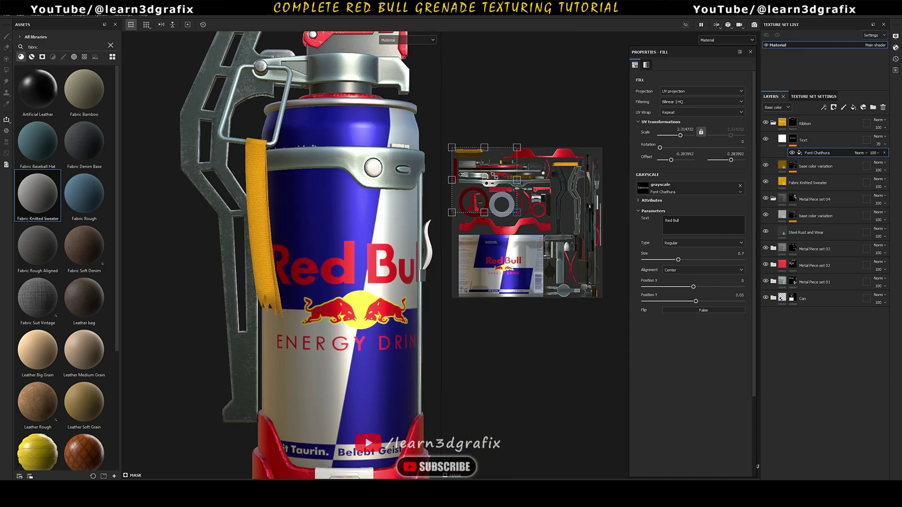
scroll(474, 160, "up", 3)
middle_click_drag(598, 186, 525, 185, "alt")
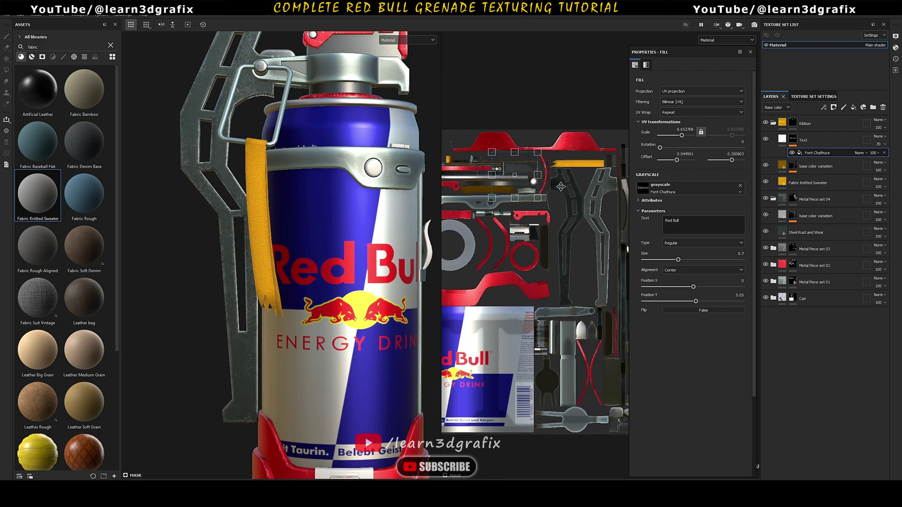
left_click_drag(526, 184, 593, 172)
scroll(585, 170, "up", 6)
middle_click_drag(530, 209, 503, 240, "alt")
left_click_drag(473, 261, 500, 236)
left_click_drag(529, 202, 530, 205)
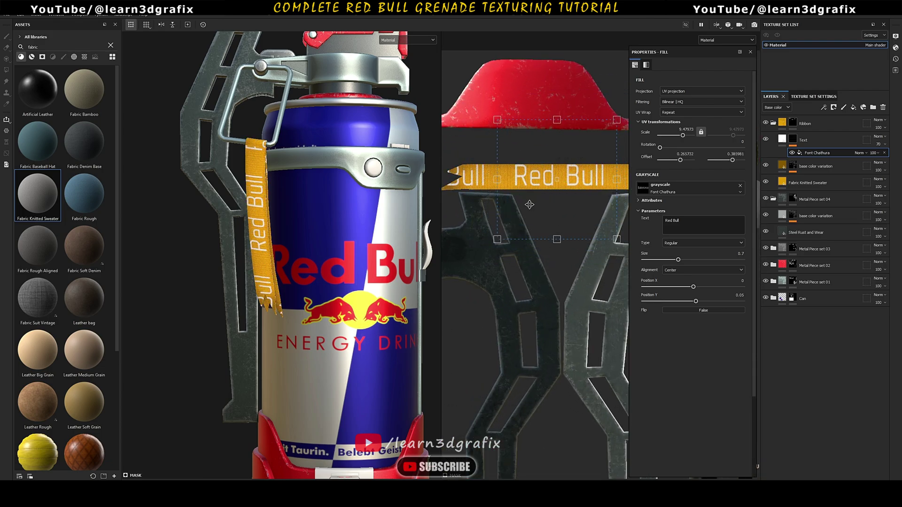
Set the text fill's UV wrap to None and its type to Bold, and fit it on the ribbon at about 9.18 by 10.15 scale
left_click(702, 112)
left_click(686, 121)
left_click_drag(570, 176, 583, 178)
middle_click_drag(583, 179, 524, 181, "alt")
left_click_drag(453, 244, 462, 239)
left_click_drag(528, 173, 523, 182)
left_click_drag(570, 233, 579, 235)
left_click_drag(556, 205, 551, 203)
left_click_drag(357, 221, 369, 242, "alt")
left_click_drag(510, 134, 510, 130)
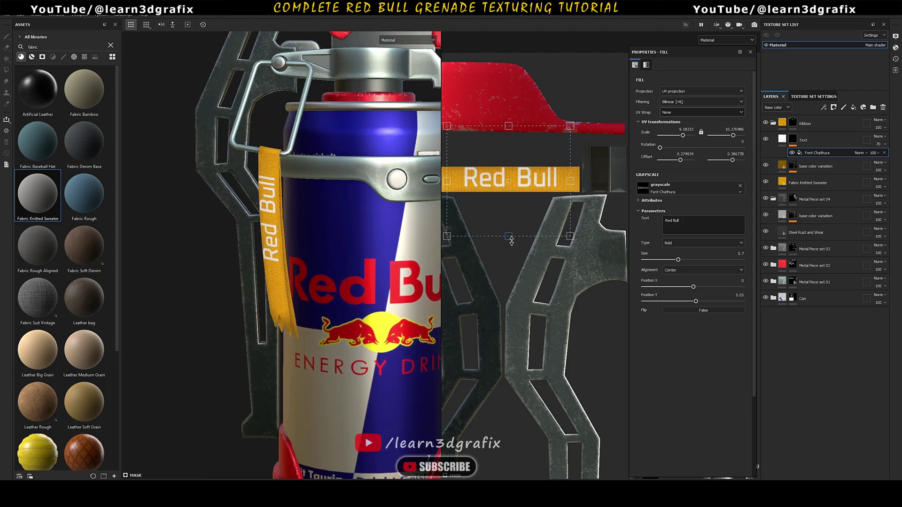
left_click_drag(511, 241, 511, 243)
Change the ribbon text to "RED BULL" and shrink it to about 9.89 by 10.93 scale, centered on the ribbon
left_click_drag(362, 235, 390, 225, "alt")
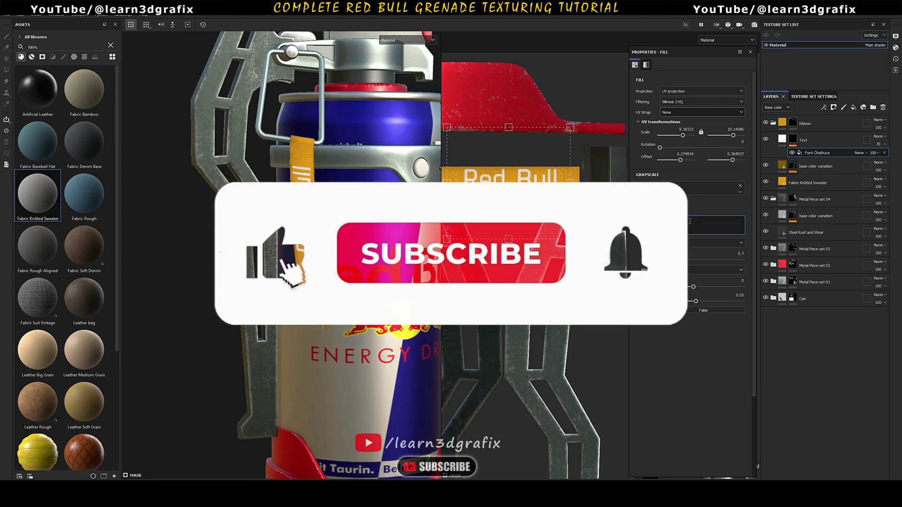
type("RED BULL")
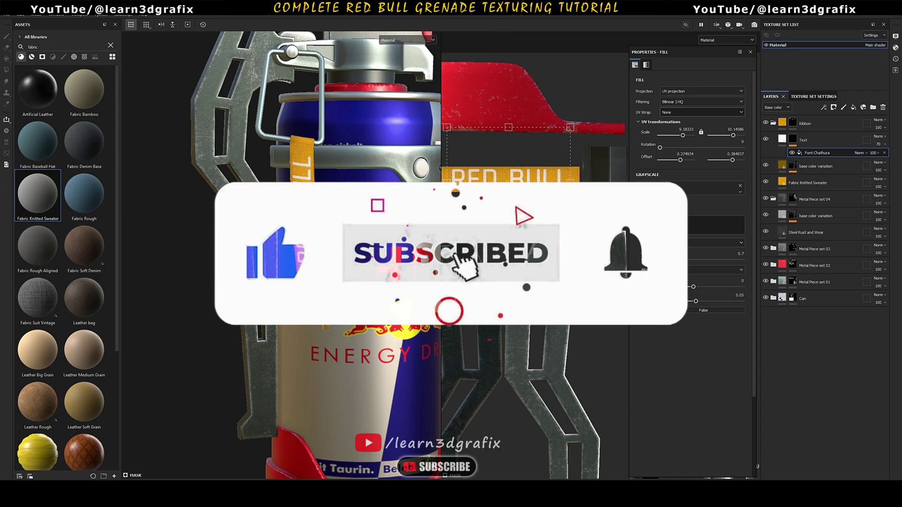
left_click_drag(390, 225, 374, 228, "alt")
left_click_drag(570, 238, 562, 231, "shift")
left_click_drag(507, 207, 507, 211)
Set the Text layer's opacity to 65 and return to the 3D-only view
right_click_drag(357, 235, 306, 239, "alt")
left_click(885, 145)
left_click_drag(889, 157, 885, 158)
left_click(899, 152)
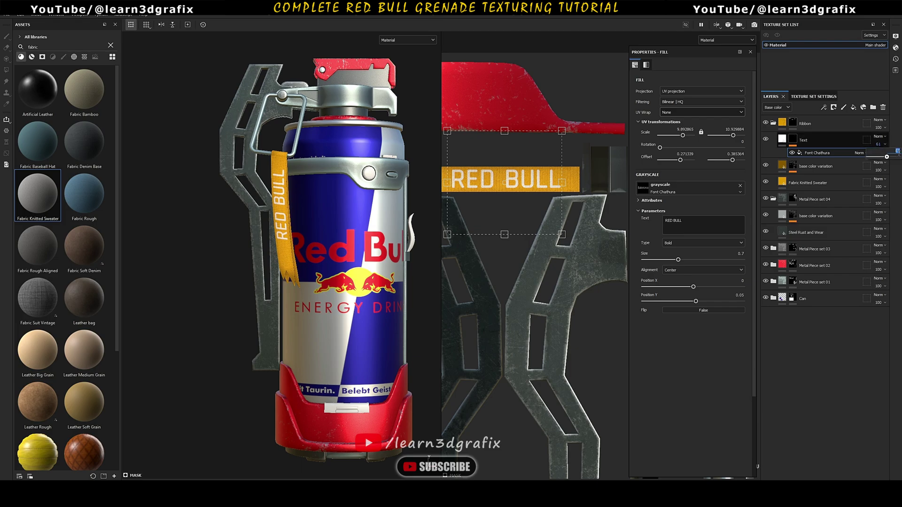
left_click(805, 141)
mouse_move(357, 235)
right_mouse_down("alt")
mouse_move(319, 235)
mouse_move(341, 235)
right_mouse_up("alt")
left_click(716, 25)
left_click(726, 47)
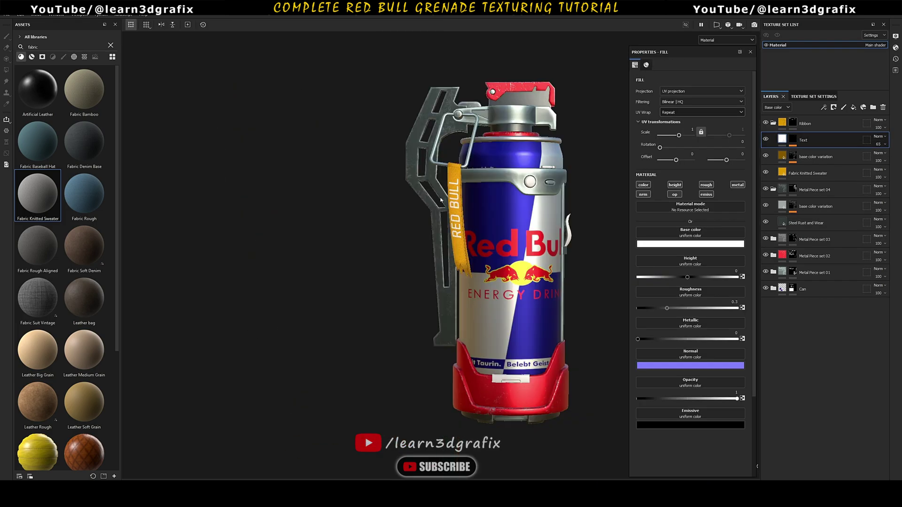
middle_click_drag(531, 228, 463, 232, "alt")
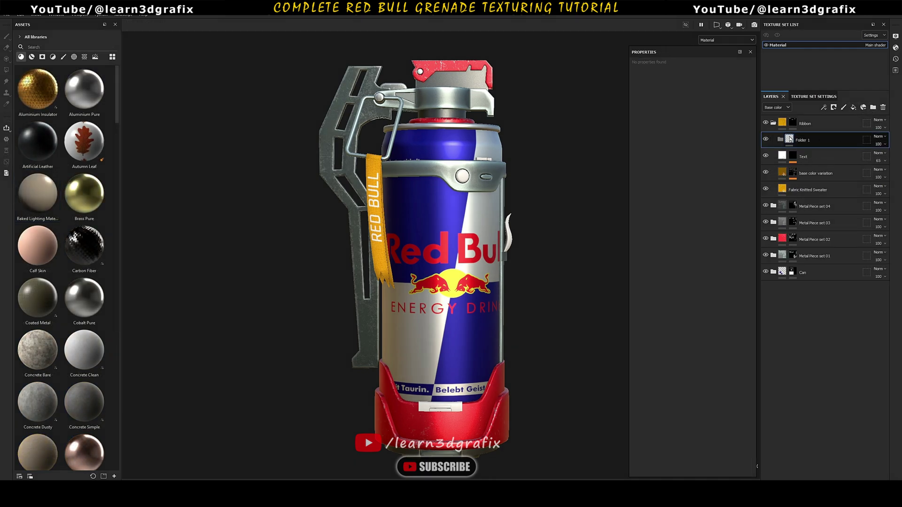
Move the new folder out of the Ribbon folder, placing it below, and rename it Metal Piece set 05
mouse_move(801, 140)
left_mouse_down()
mouse_move(793, 118)
mouse_move(795, 148)
left_mouse_up()
left_click(773, 140)
double_click(799, 140)
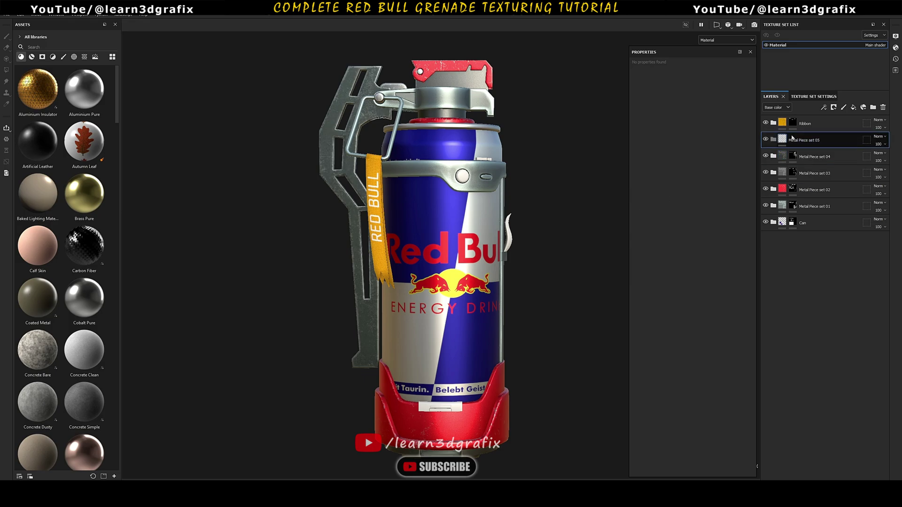
Add the Steel Painted material to Metal Piece set 05 and prepare a black mask on the folder for UV-chunk polygon filling
left_click(41, 48)
type("STEEL")
mouse_move(40, 89)
left_mouse_down()
mouse_move(389, 152)
mouse_move(788, 146)
left_mouse_up()
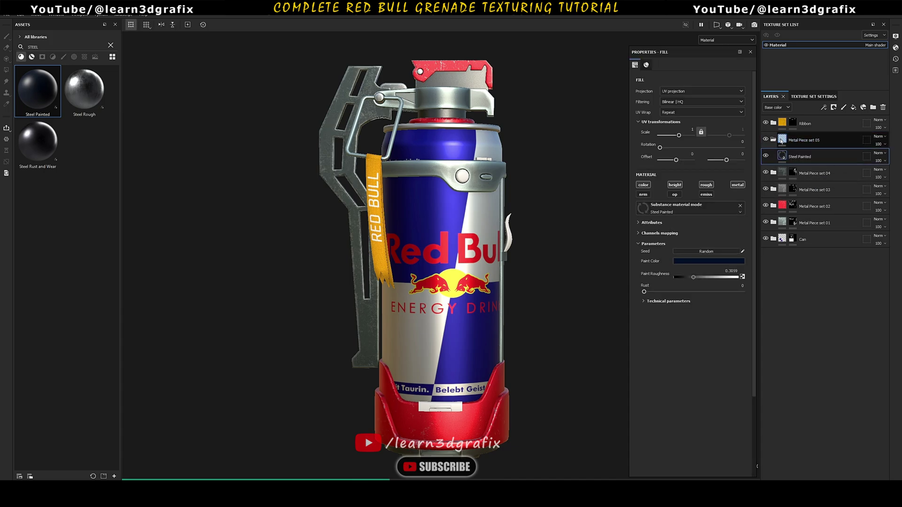
right_click(782, 139)
left_click(814, 153)
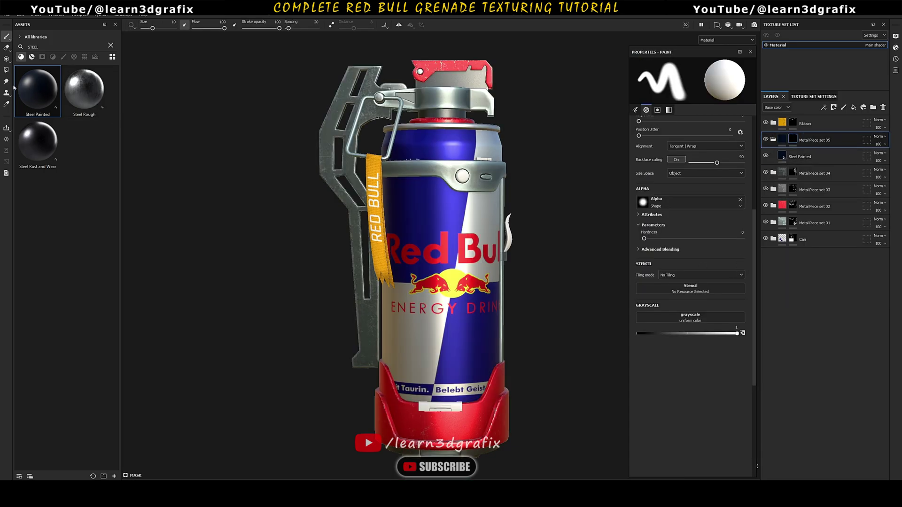
left_click(7, 70)
left_click(163, 26)
scroll(457, 422, "up", 5)
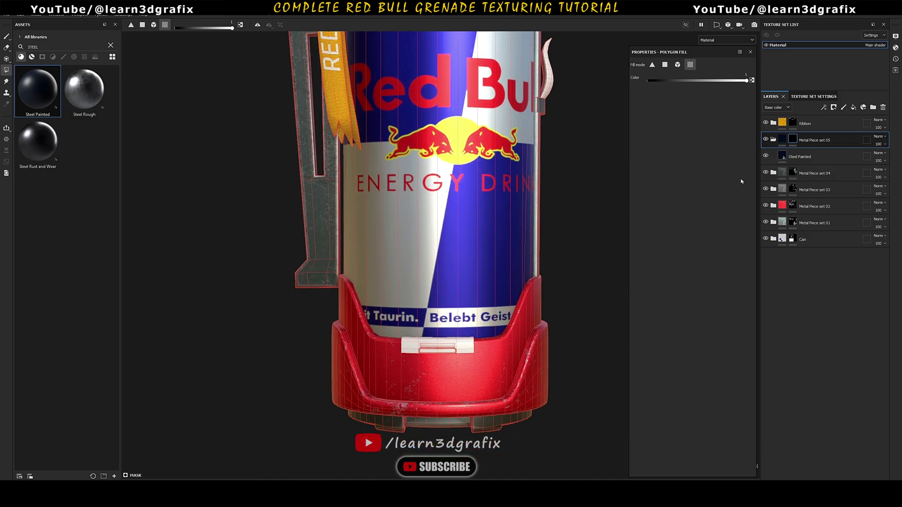
Set Steel Painted's paint color to a golden orange sampled from the ribbon and raise its saturation
left_click(808, 156)
left_click(710, 261)
left_click_drag(774, 300, 773, 318)
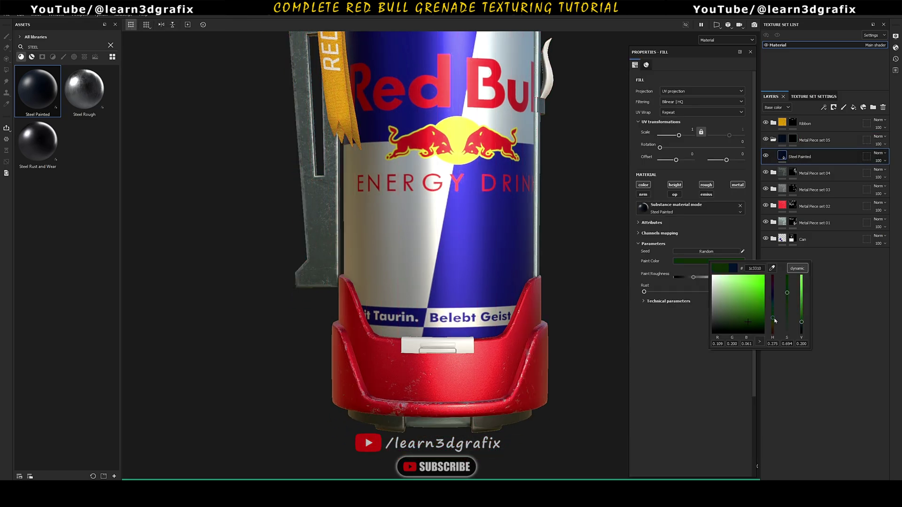
middle_click_drag(540, 202, 568, 277, "alt")
left_click(701, 261)
left_click(763, 268)
left_click(348, 114)
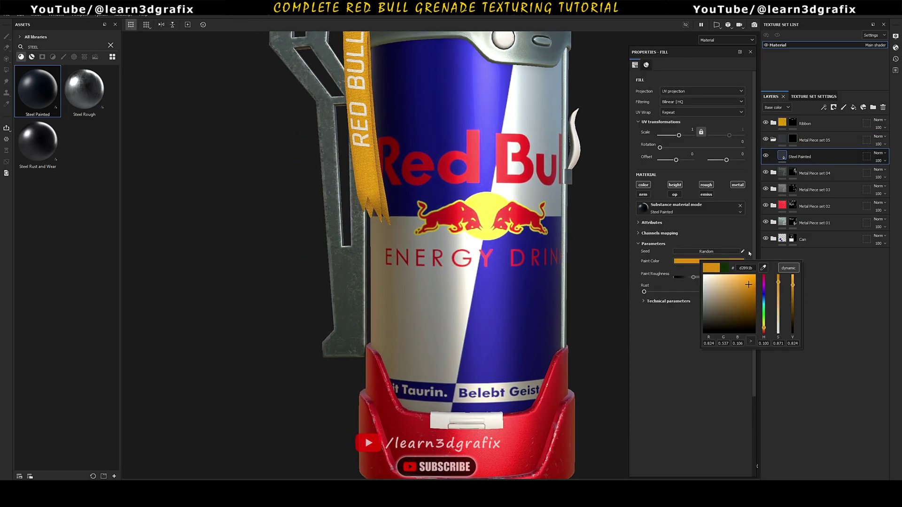
left_click_drag(779, 282, 779, 276)
Reveal the orange paint on the clip at the front of the red base through the Metal Piece set 05 mask
left_click_drag(531, 272, 551, 273, "alt")
middle_click_drag(552, 272, 522, 223, "alt")
left_click(793, 139)
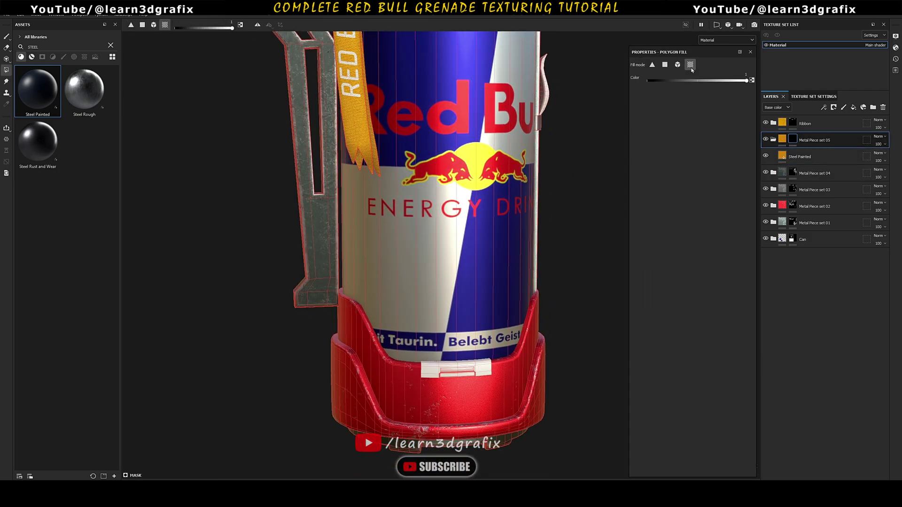
scroll(440, 375, "up", 4)
scroll(441, 376, "up", 3)
left_click_drag(440, 376, 504, 381)
key("ctrl+z")
left_click(441, 376)
scroll(441, 375, "down", 3)
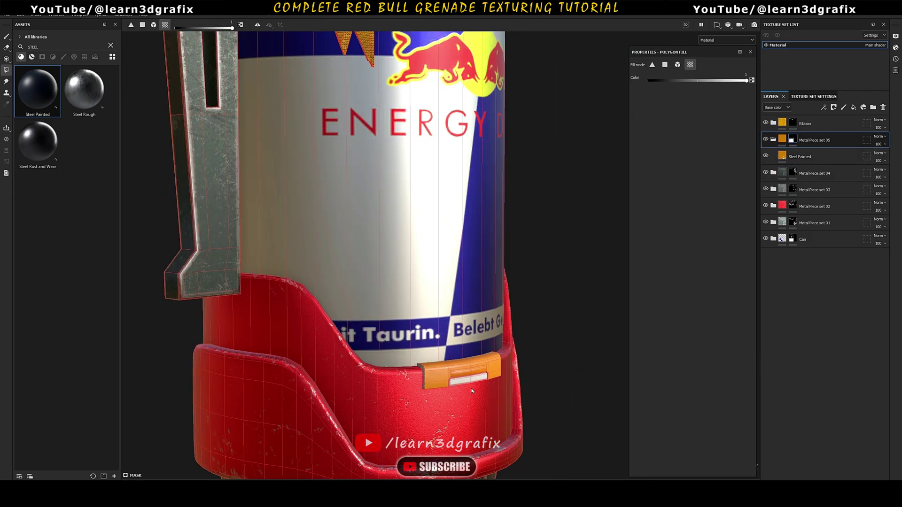
Add the matching clip on the other side of the red base and one further piece to Metal Piece set 05's mask
scroll(431, 354, "up", 6)
scroll(432, 355, "down", 3)
left_click_drag(431, 354, 367, 336, "alt")
scroll(611, 324, "up", 3)
left_click(610, 324)
left_click_drag(563, 319, 500, 312, "alt")
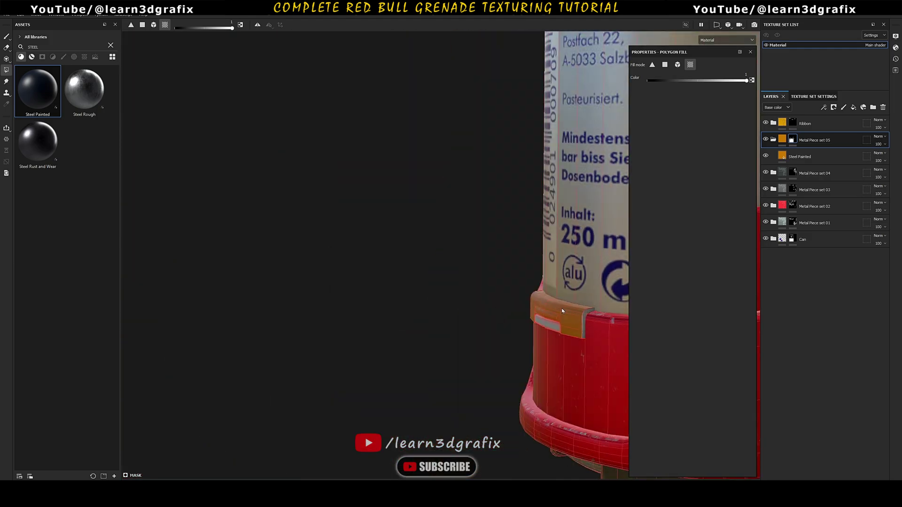
scroll(500, 311, "down", 4)
middle_click_drag(554, 225, 455, 206, "alt")
left_click_drag(454, 207, 521, 211, "alt")
scroll(425, 235, "up", 5)
left_click(425, 252)
Hide Metal Piece set 05 and edit a piece in Metal Piece set 01's mask with the inverted fill color
left_click(765, 140)
left_click_drag(434, 258, 301, 241, "alt")
left_click(793, 222)
key("x")
scroll(300, 241, "up", 5)
left_click(439, 256)
Show Metal Piece set 05 again and fill the piece in its mask with the fill color switched back
left_click(765, 139)
left_click(793, 139)
key("x")
left_click(446, 238)
Refine Metal Piece set 05's mask with a whole-mesh fill and a single-polygon fill in the inverted color
left_click(677, 65)
left_click_drag(441, 211, 292, 207, "alt")
scroll(505, 188, "up", 5)
left_click(504, 188)
left_click(665, 65)
key("x")
left_click(483, 193)
left_click_drag(483, 193, 516, 207, "alt")
scroll(429, 197, "up", 4)
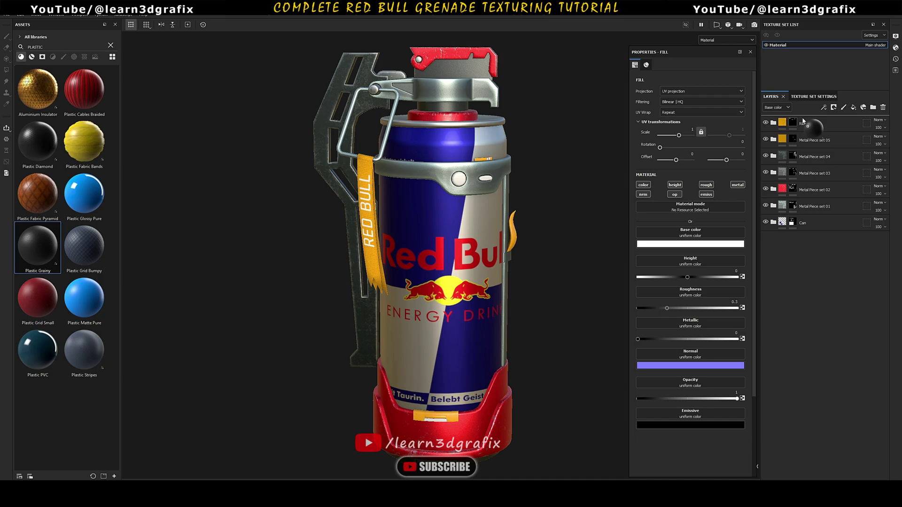
Add the Plastic Grainy material at the top of the layer stack and set its UV scale to 30
left_click_drag(803, 121, 801, 123)
scroll(433, 179, "up", 5)
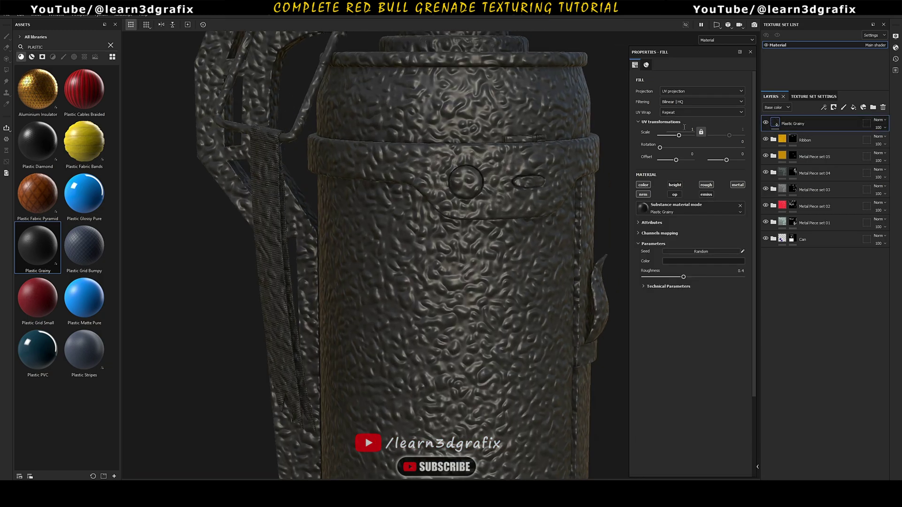
type("0")
key("Return")
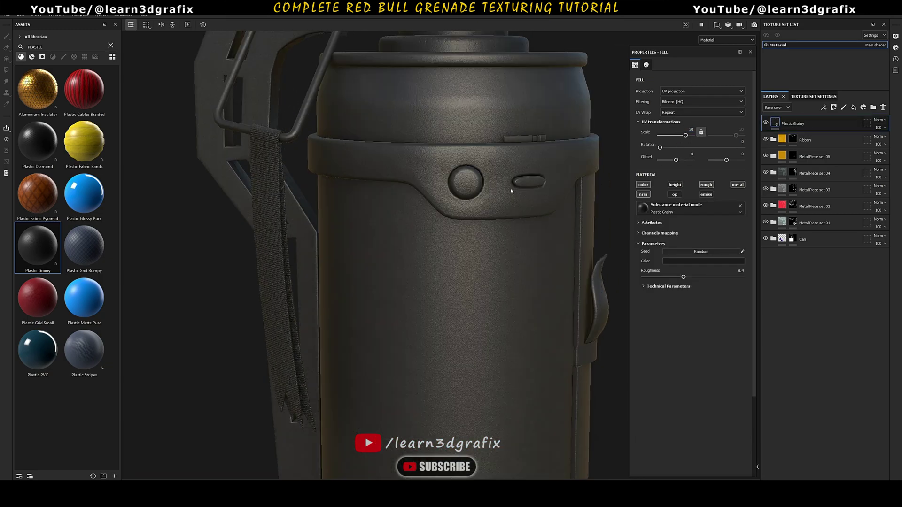
scroll(511, 191, "down", 4)
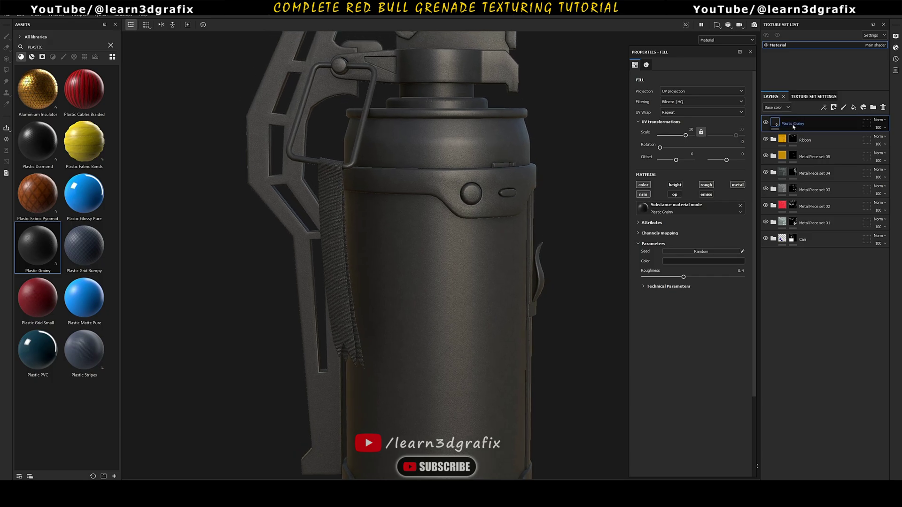
Group the Plastic Grainy layer into a folder named Button and give the folder a black mask
key("ctrl+g")
double_click(799, 124)
key("Caps_Lock")
type("Button")
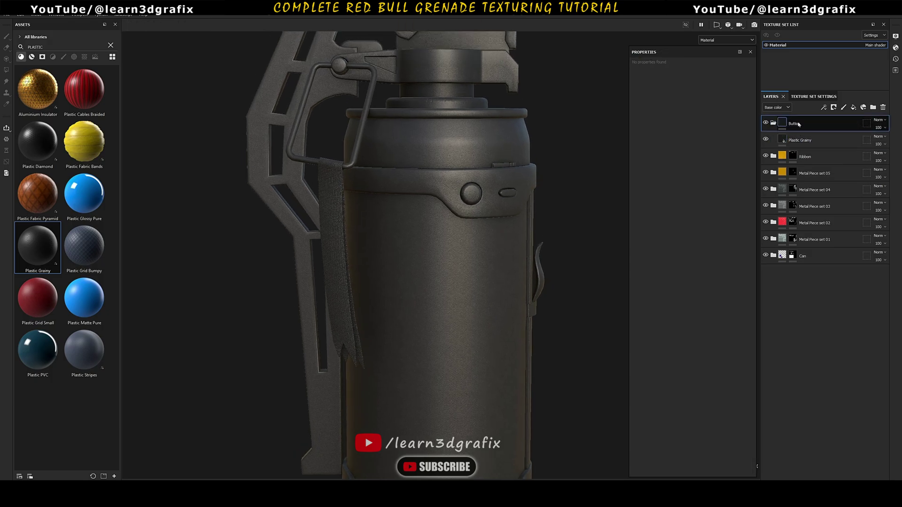
key("Return")
right_click(793, 126)
left_click(808, 137)
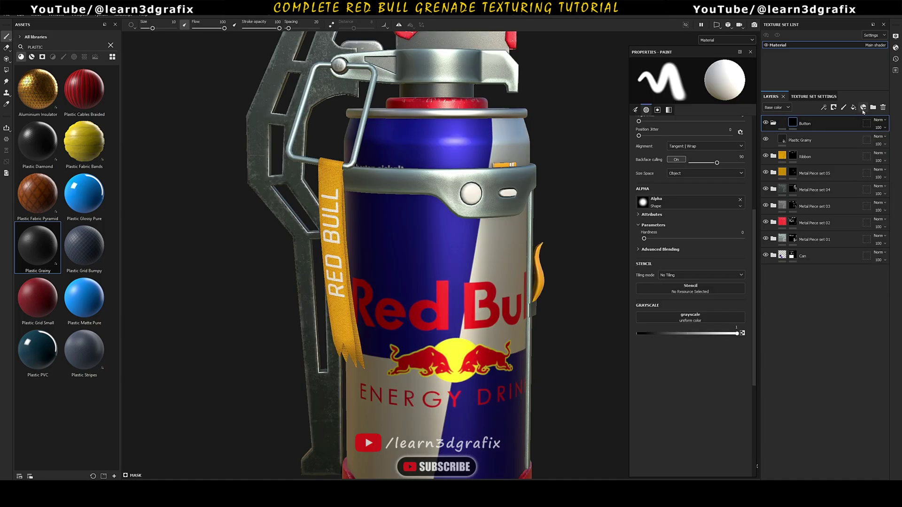
Reveal the Button folder on the round button of the can's upper metal band using mesh polygon fill
left_click(6, 69)
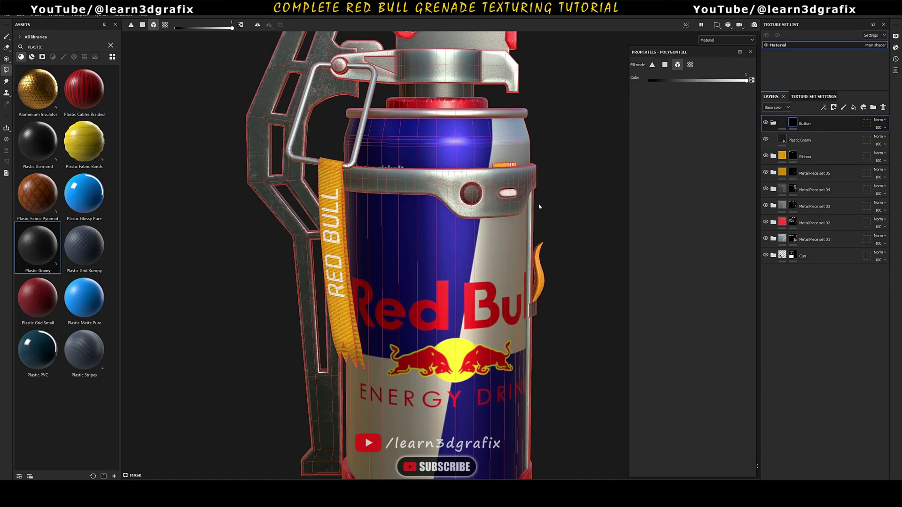
left_click_drag(539, 208, 414, 211, "alt")
scroll(413, 212, "down", 4)
left_click_drag(329, 216, 446, 211, "alt")
scroll(343, 214, "up", 8)
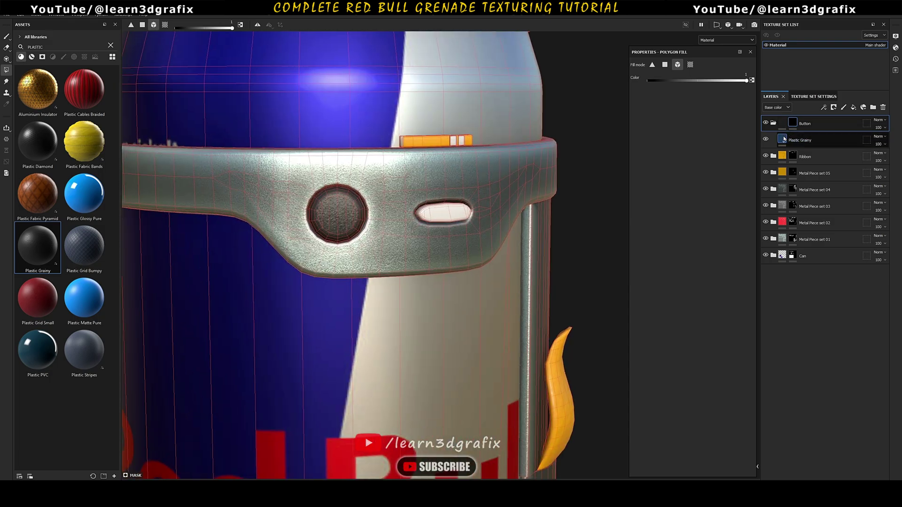
Set Plastic Grainy's color to a bright yellow-green
left_click(784, 140)
left_click(703, 261)
mouse_move(757, 331)
left_mouse_down()
mouse_move(757, 284)
mouse_move(757, 322)
left_mouse_up()
left_click(748, 277)
scroll(437, 212, "down", 5)
left_click_drag(423, 214, 446, 216, "alt")
scroll(449, 231, "up", 6)
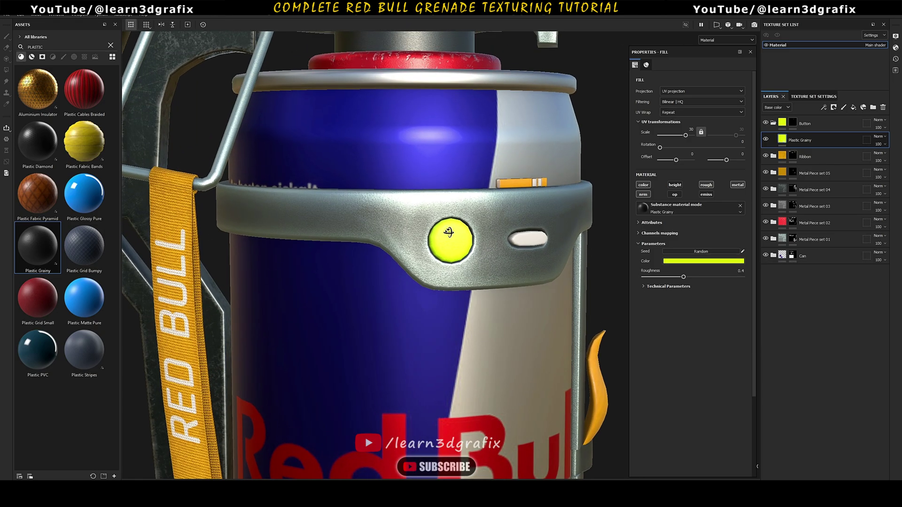
Add a color-only fill layer above Plastic Grainy in the Button folder and sample the same yellow-green as its base color
left_click(853, 108)
left_click(644, 185, "alt")
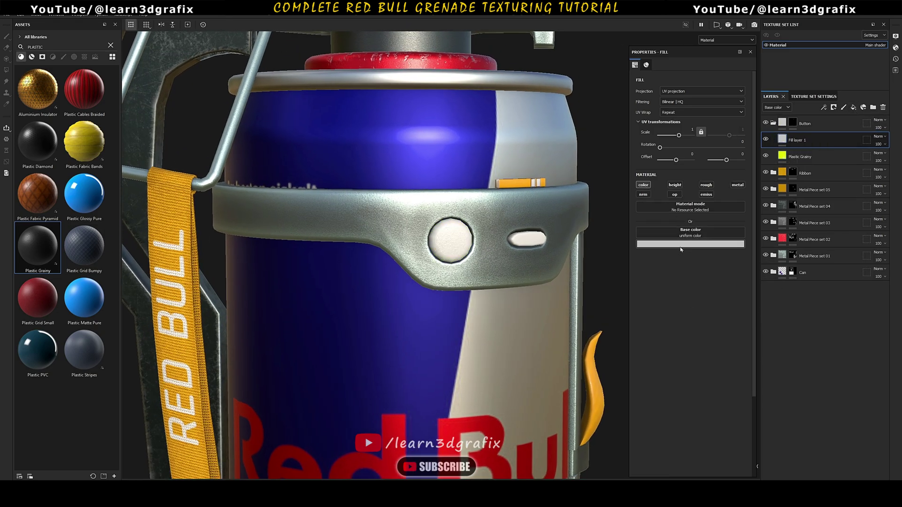
left_click(681, 245)
left_click_drag(743, 254, 784, 152)
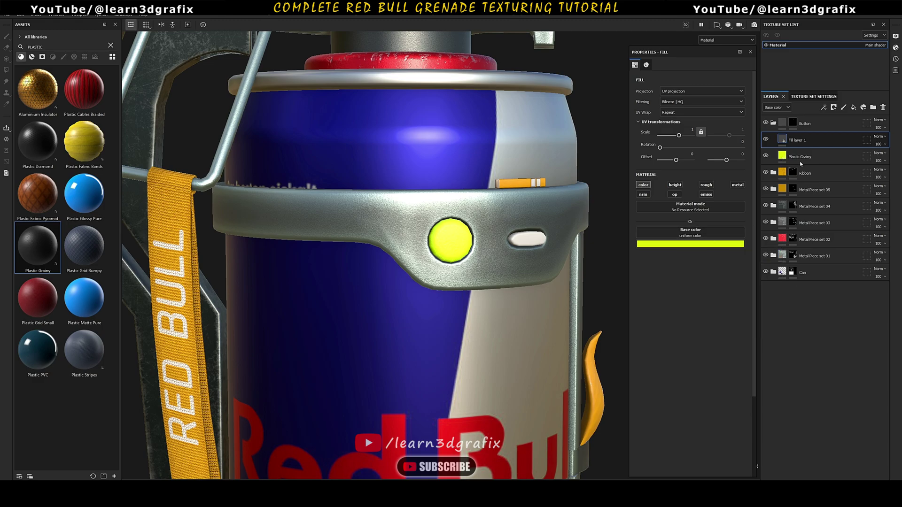
Darken Fill layer 1's yellow-green to 7c9700 and mask it with a black mask and a Curvature generator at global balance 0.12
left_click(702, 249)
left_click_drag(795, 262, 797, 285)
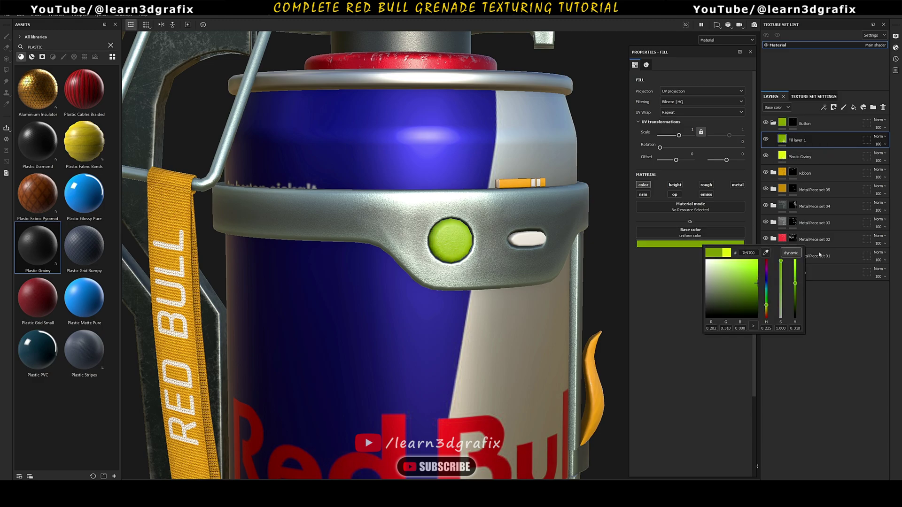
right_click(778, 135)
left_click(825, 151)
right_click(790, 140)
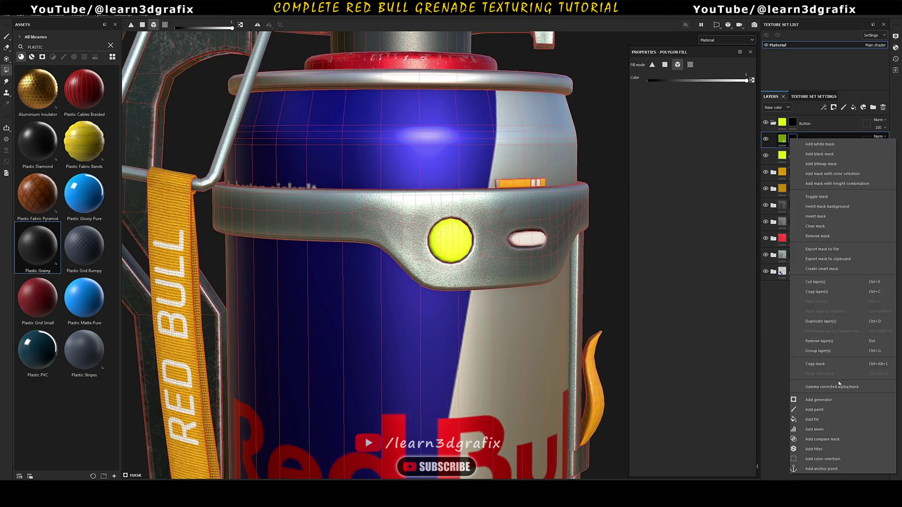
left_click(829, 400)
left_click(705, 78)
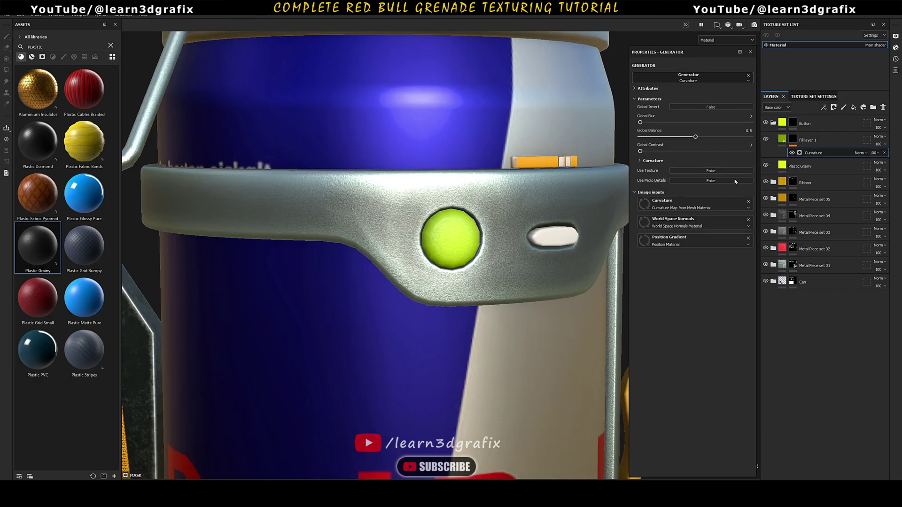
left_click_drag(675, 137, 642, 137)
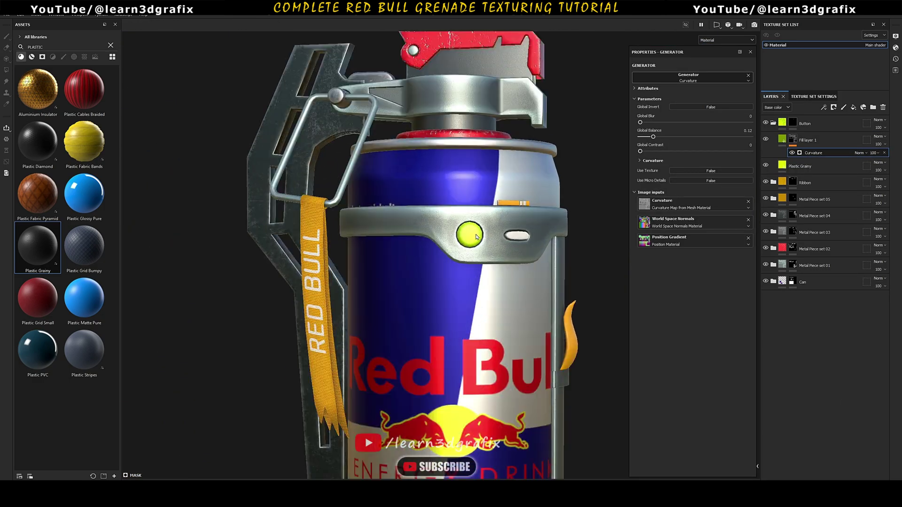
Lighten Fill layer 1's base color to the yellow-green 9aba00 and return to the Plastic Grainy layer
left_click(807, 140)
left_click(672, 244)
left_click_drag(801, 286, 803, 276)
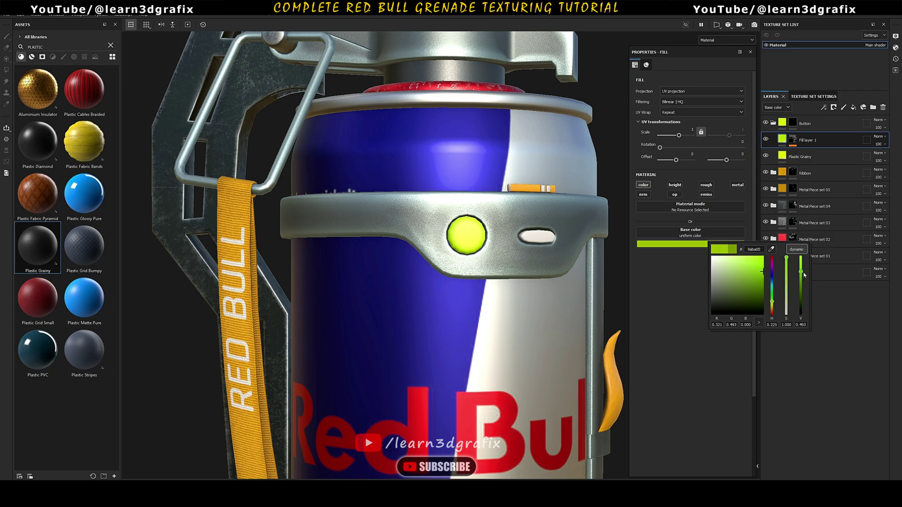
left_click(808, 156)
left_click(733, 261)
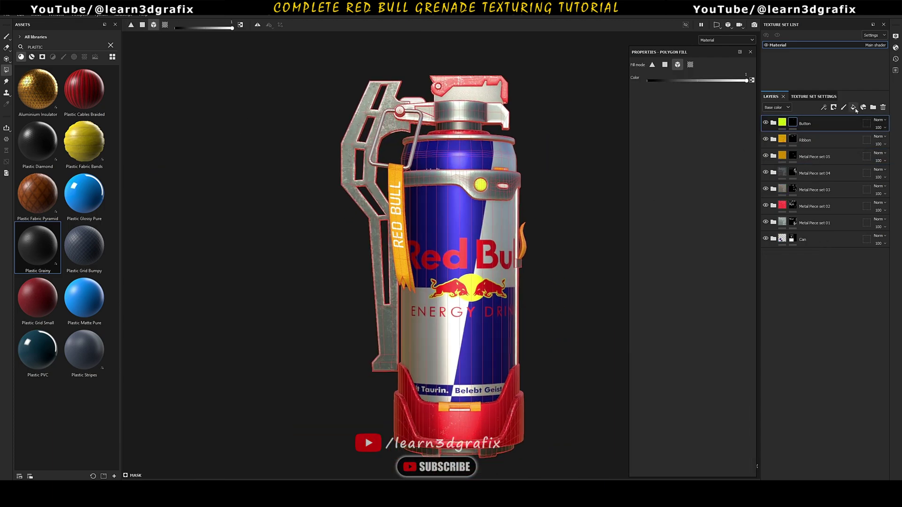
Add a folder named Emission 01 above the Button folder
left_click(873, 107)
key("Caps_Lock")
type("E")
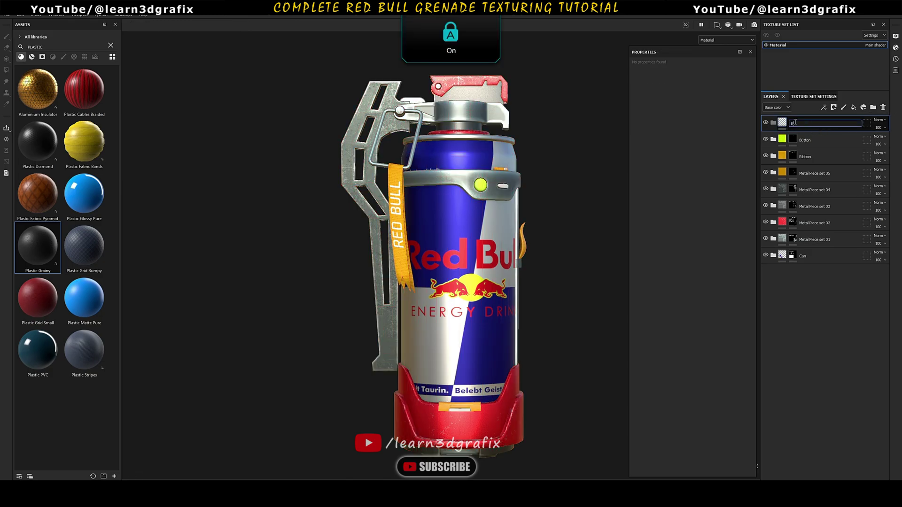
type("mission 01")
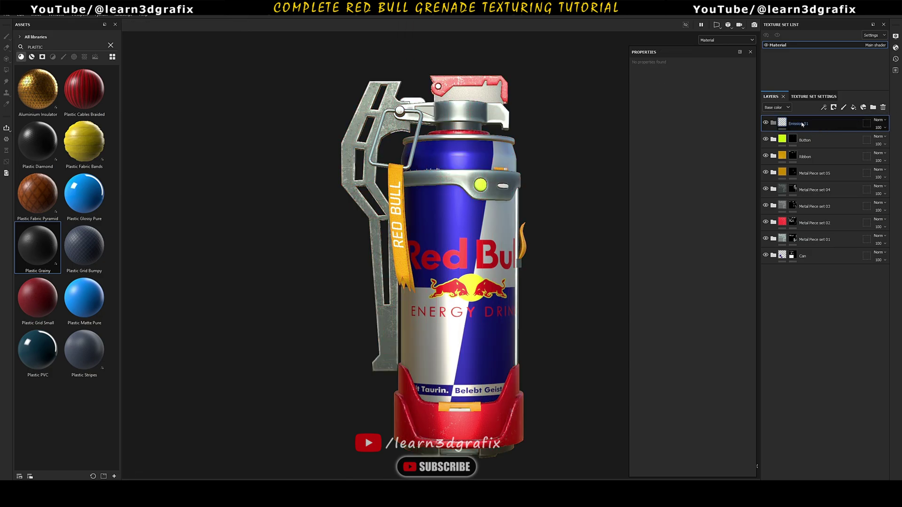
Add a fill layer inside Emission 01 with only the color and emissive channels enabled
left_click(853, 108)
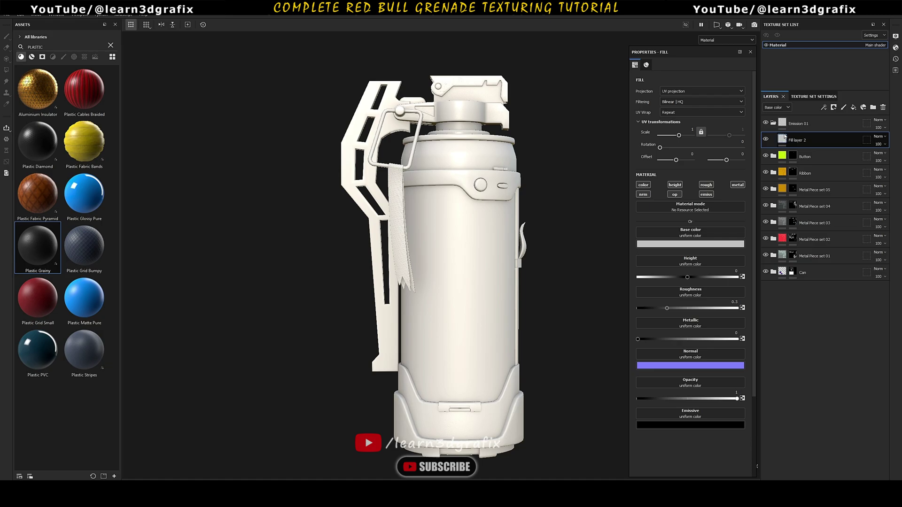
left_click(647, 185, "alt")
scroll(531, 198, "up", 2)
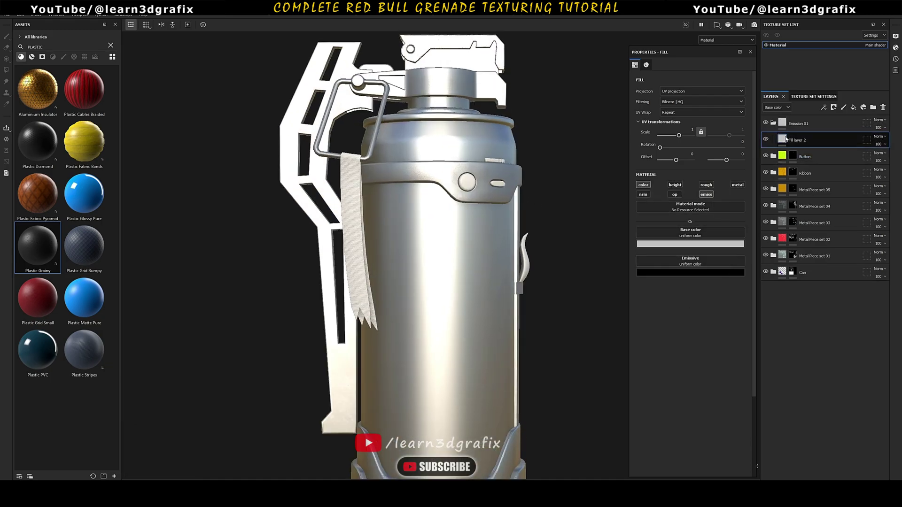
Give the Emission 01 folder a black mask and reveal it on the upper band's oval lights using mesh polygon fill
right_click(820, 122)
left_click(822, 137)
scroll(470, 189, "down", 3)
left_click_drag(471, 189, 270, 173, "alt")
scroll(270, 173, "up", 3)
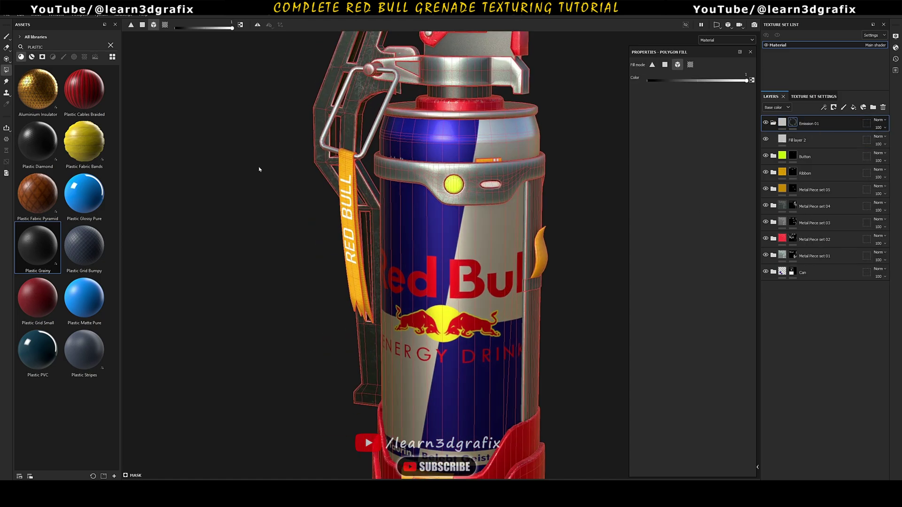
scroll(556, 198, "up", 5)
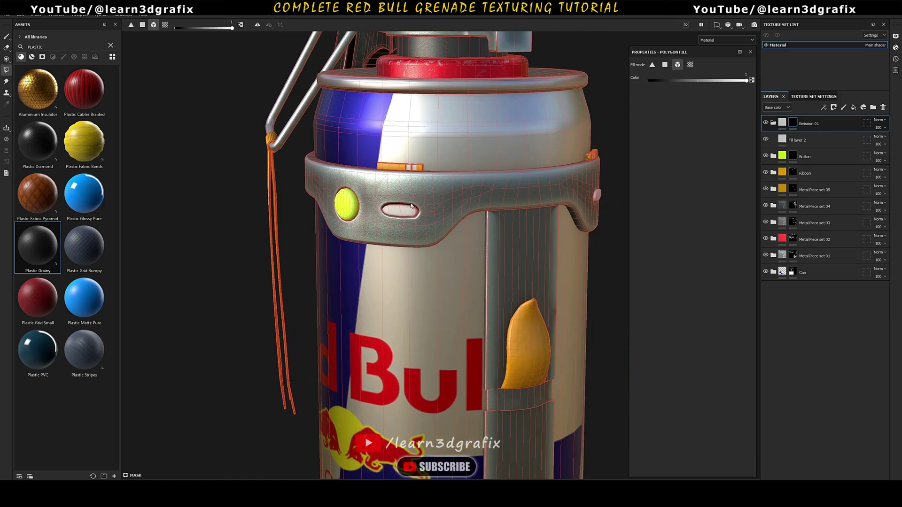
left_click_drag(535, 199, 531, 221, "alt")
scroll(458, 232, "down", 4)
scroll(501, 141, "up", 2)
Sample the button's bright yellow-green as both the base color and the emissive color of Emission 01's fill layer
left_click(798, 140)
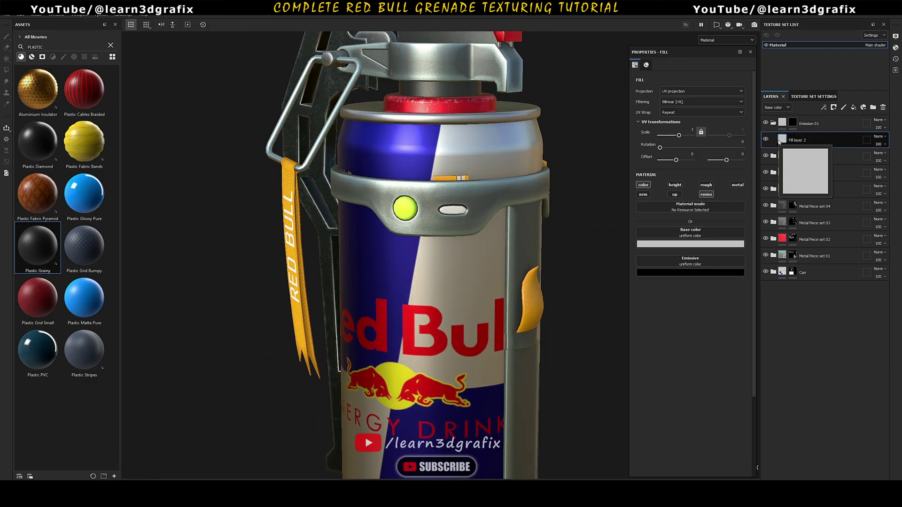
left_click(690, 244)
left_click(783, 151)
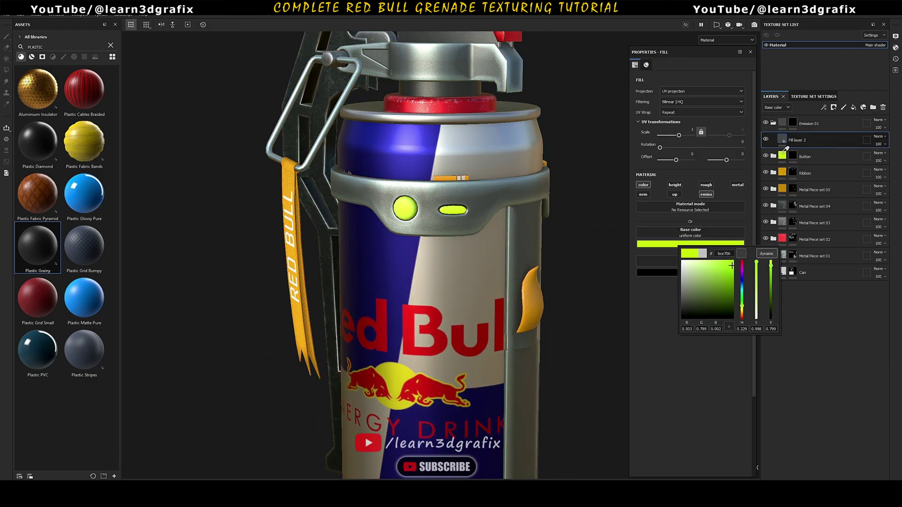
left_click(656, 273)
left_click(718, 280)
left_click(711, 244)
left_click_drag(394, 226, 451, 216, "alt")
scroll(450, 217, "down", 1)
scroll(451, 216, "down", 1)
middle_click_drag(500, 226, 538, 256, "alt")
scroll(538, 257, "up", 2)
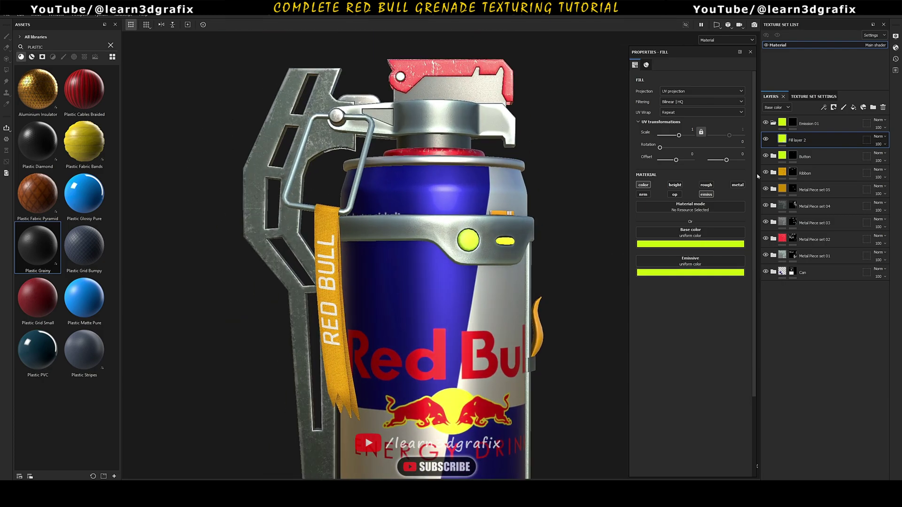
Rename the fill layer as emission 01 and collapse the Emission 01 folder
double_click(796, 140)
type("emission 01")
key("Return")
left_click(774, 123)
left_click_drag(541, 225, 552, 245, "alt")
left_click(782, 123)
scroll(553, 244, "up", 3)
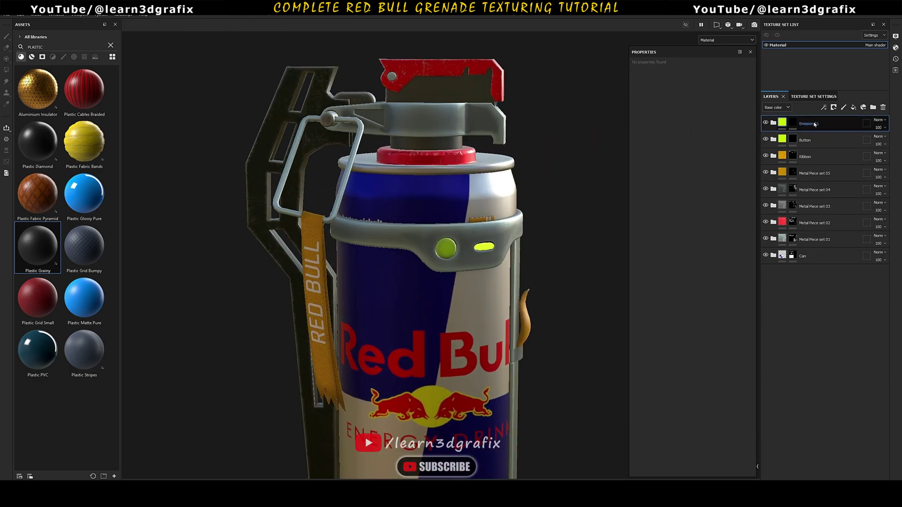
Duplicate the Emission 01 folder and replace the copy's mask with a fresh black mask
right_click(793, 123)
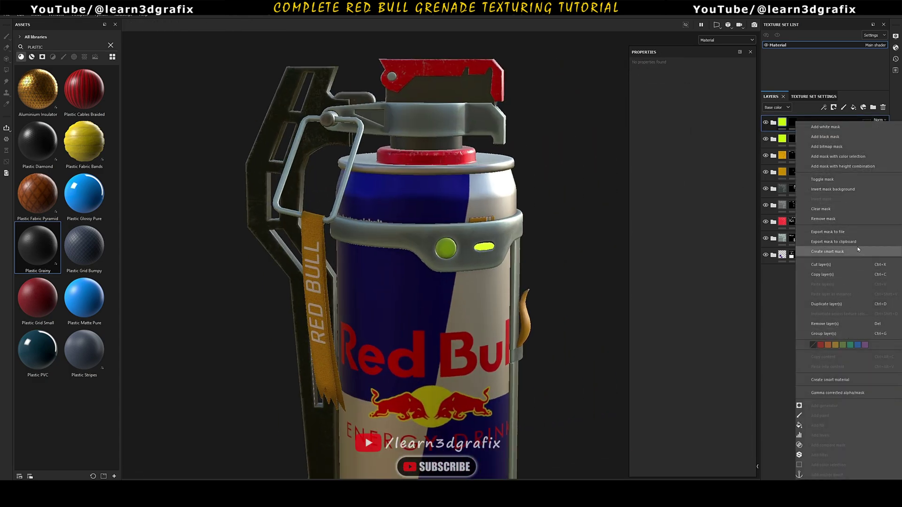
left_click(844, 305)
right_click(793, 122)
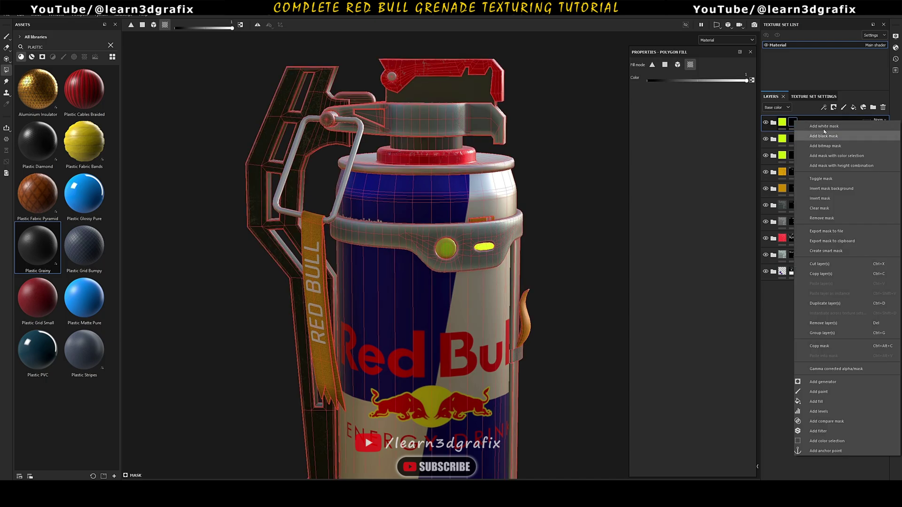
left_click(830, 137)
left_click(773, 123)
right_click(793, 122)
left_click(799, 138)
right_click(783, 138)
left_click(794, 123)
Reveal the duplicated emission folder on the orange clips above the metal band and on the red base using polygon fill
scroll(488, 221, "up", 5)
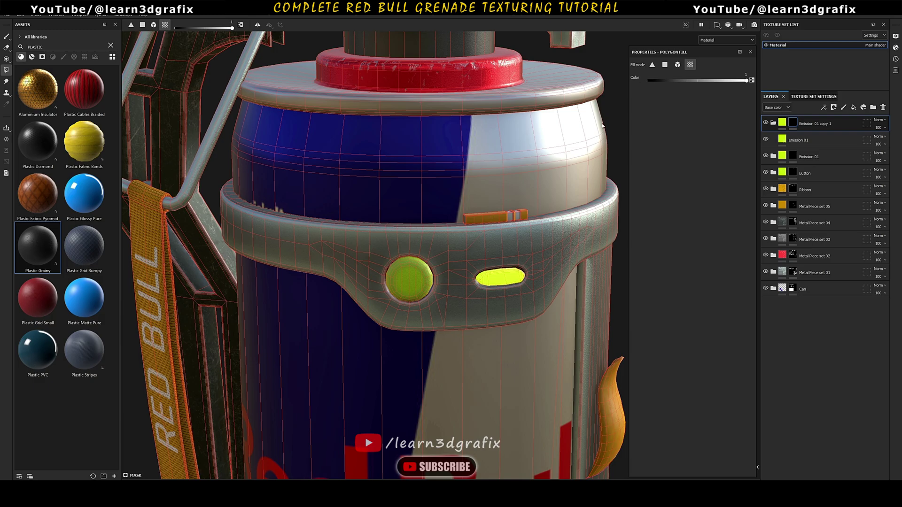
left_click(488, 218)
scroll(484, 218, "down", 5)
left_click_drag(484, 223, 510, 238, "alt")
scroll(499, 193, "up", 4)
left_click(513, 198)
scroll(510, 201, "down", 5)
middle_click_drag(470, 376, 493, 244, "alt")
left_click(417, 280)
left_click_drag(578, 248, 470, 249, "alt")
scroll(470, 263, "up", 3)
left_click(469, 275)
Rename the duplicated folder as Emission 02 and its fill layer as emission 02
double_click(812, 140)
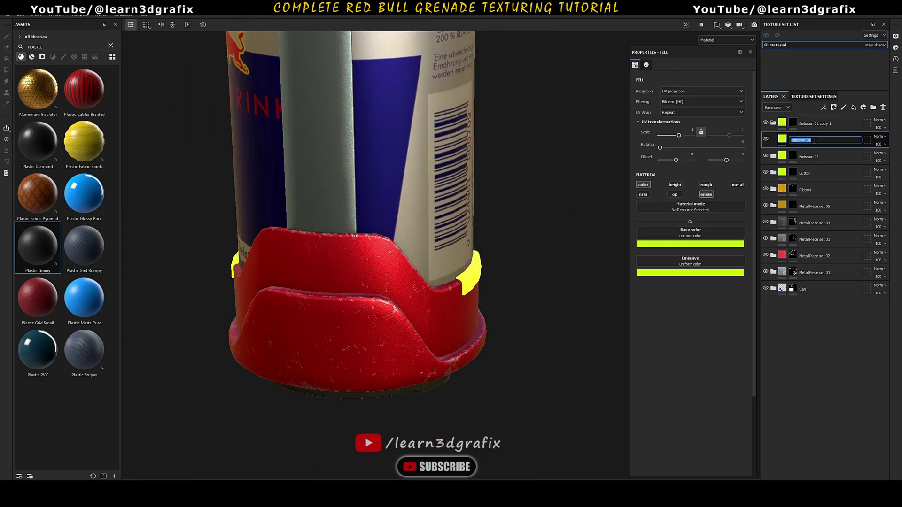
double_click(816, 124)
left_click_drag(834, 123, 818, 123)
type("02")
key("Return")
Add a black mask to the emission 02 layer and reveal the light strips on the red base's orange clips using UV chunk fill
right_click(815, 137)
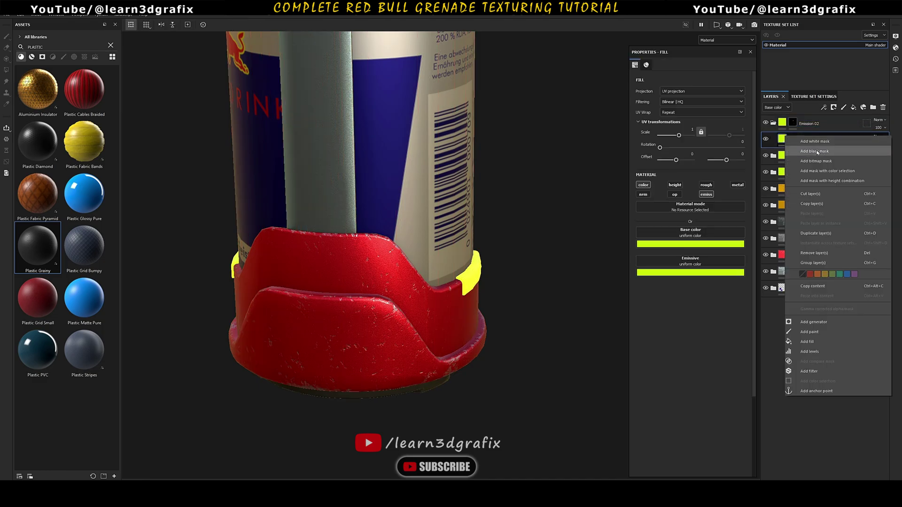
left_click(811, 152)
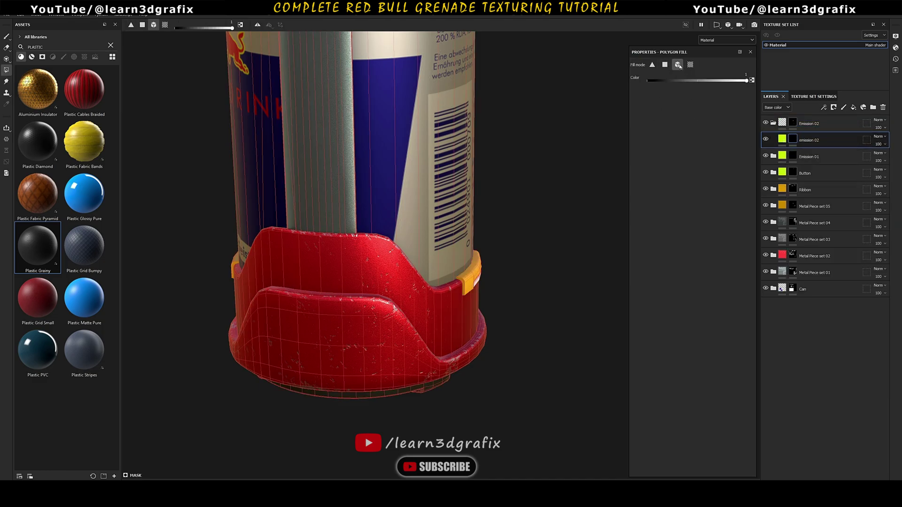
left_click_drag(547, 244, 392, 291, "alt")
scroll(493, 296, "up", 4)
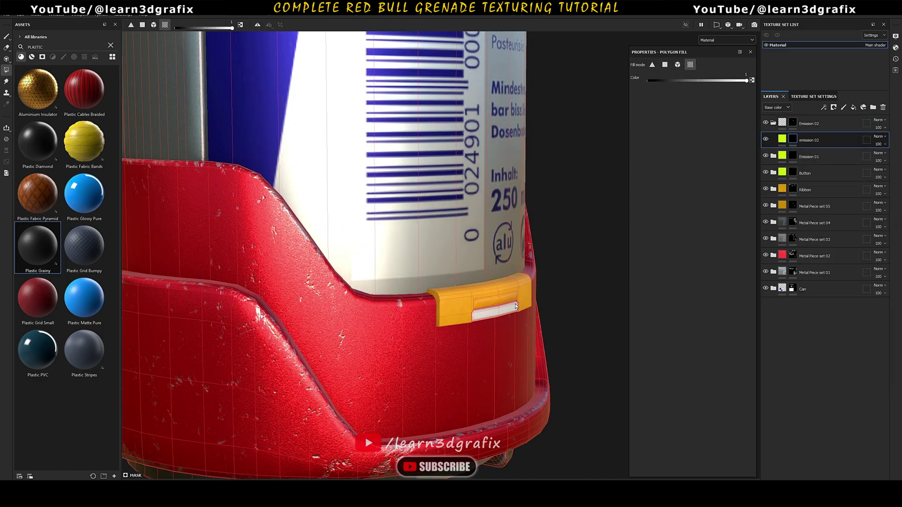
left_click(506, 308)
scroll(506, 308, "down", 6)
left_click_drag(475, 300, 604, 287, "alt")
middle_click_drag(312, 320, 477, 315, "alt")
scroll(477, 314, "up", 4)
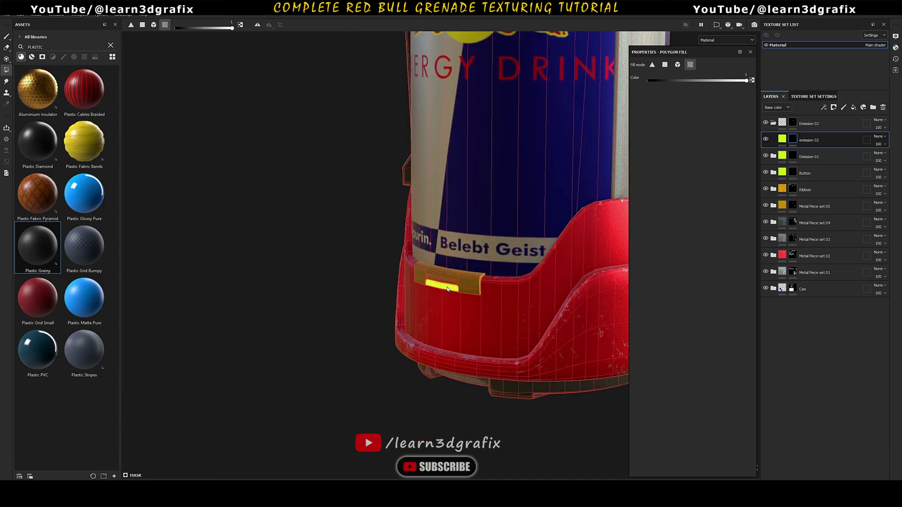
Reveal the emission 02 layer on the small strips of the orange clips above the metal band using quad fill
scroll(447, 288, "down", 6)
middle_click_drag(530, 204, 510, 298, "alt")
left_click_drag(489, 189, 512, 181, "alt")
middle_click_drag(501, 172, 488, 220, "alt")
scroll(488, 220, "up", 7)
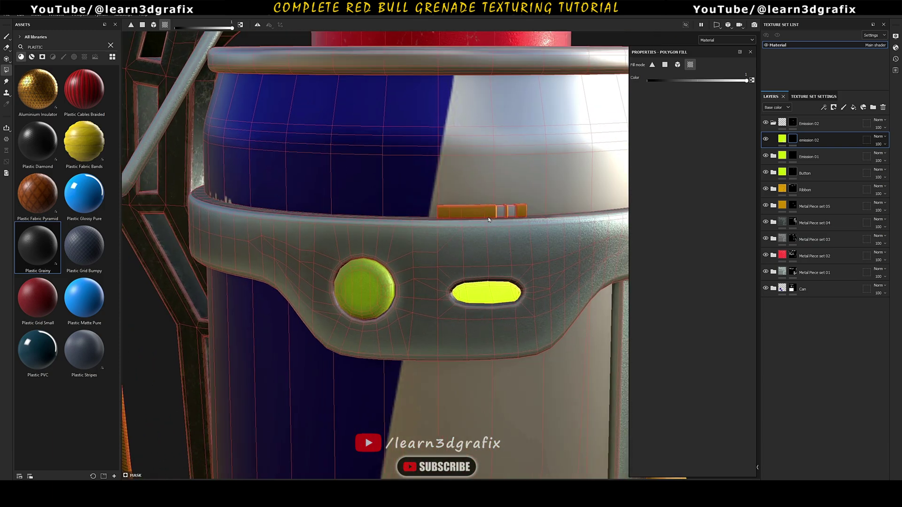
left_click_drag(489, 220, 472, 232, "alt")
scroll(498, 211, "up", 3)
middle_click_drag(509, 209, 475, 253, "alt")
scroll(479, 251, "up", 3)
left_click(486, 245)
left_click(664, 64)
left_click_drag(507, 225, 507, 204, "alt")
scroll(479, 263, "up", 3)
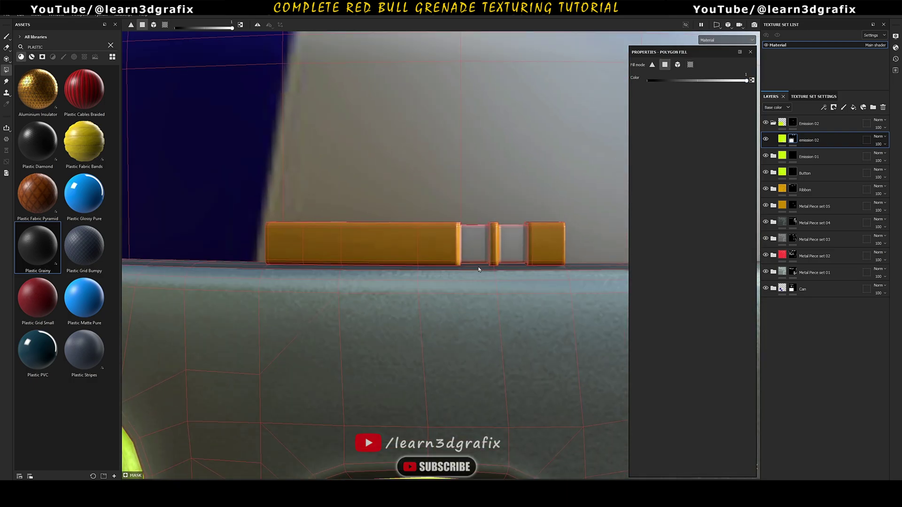
scroll(520, 211, "down", 5)
scroll(507, 234, "up", 8)
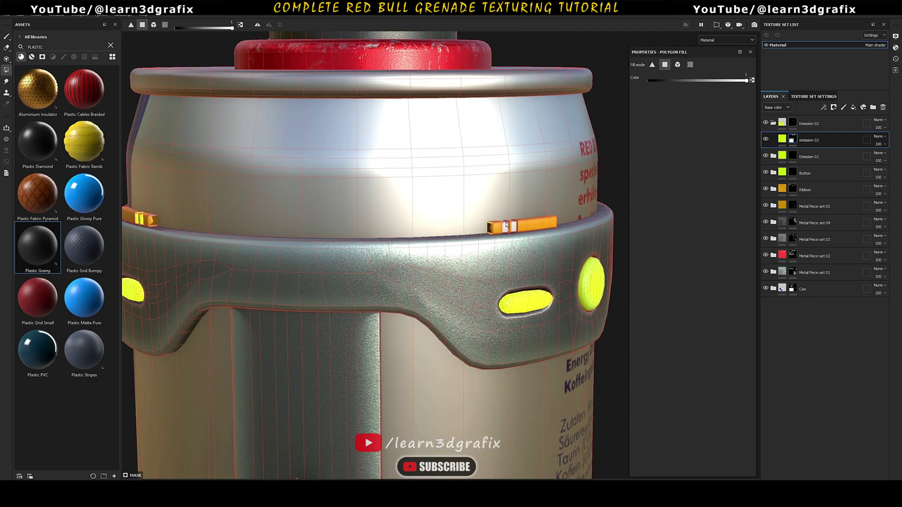
left_click(526, 235)
Shift the emission 02 layer's emissive and base colors to a purer green
left_click(782, 139)
left_click(717, 273)
left_click_drag(779, 335, 780, 330)
left_click(684, 243)
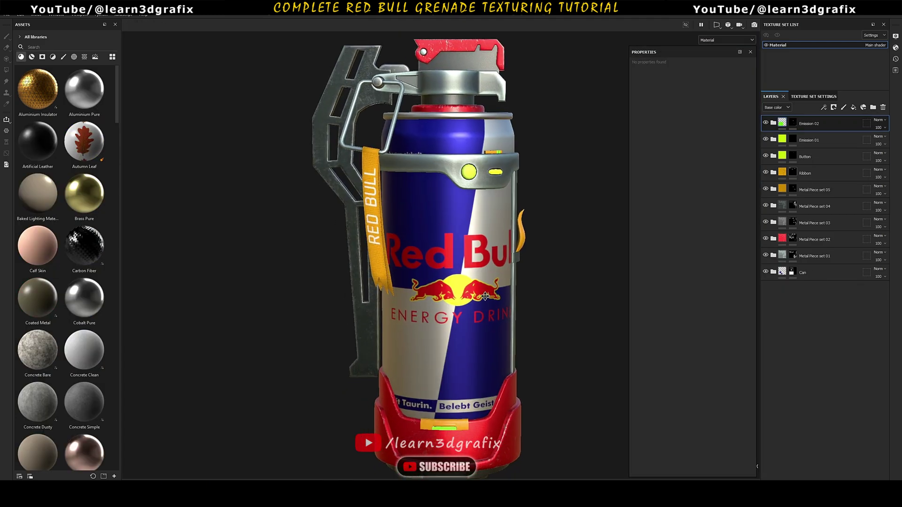
Add a folder named Radioactive Label above the Emission 02 folder
left_click(872, 107)
type("Radioactive Label")
key("Return")
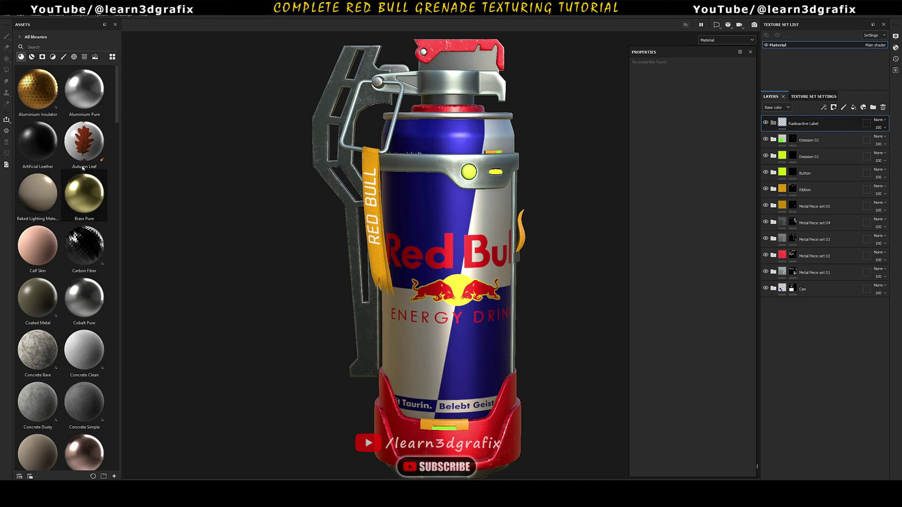
Add a paint layer inside Radioactive Label with only the color and height channels enabled and height set to 0.02
left_click(844, 108)
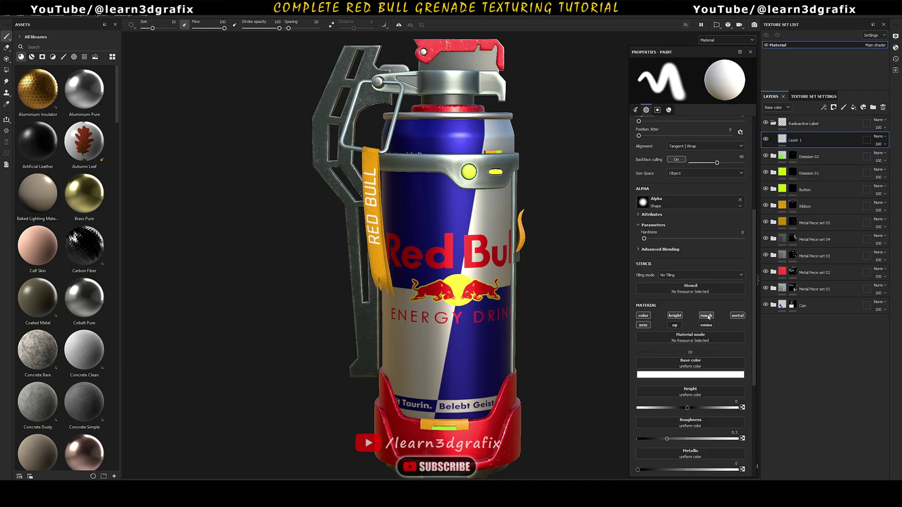
left_click(735, 318)
left_click(706, 325)
left_click(643, 325)
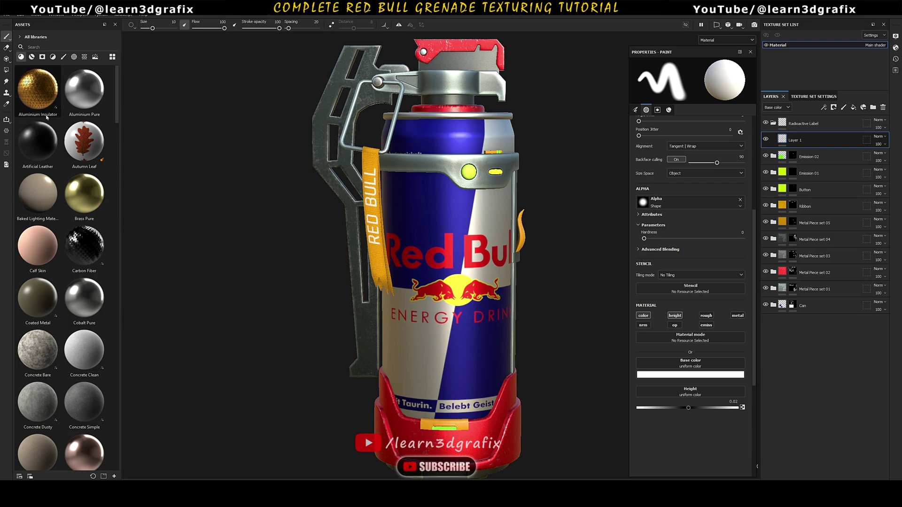
Import radioactive label.png from the Source Images folder as a texture resource
left_click(6, 15)
left_click(24, 116)
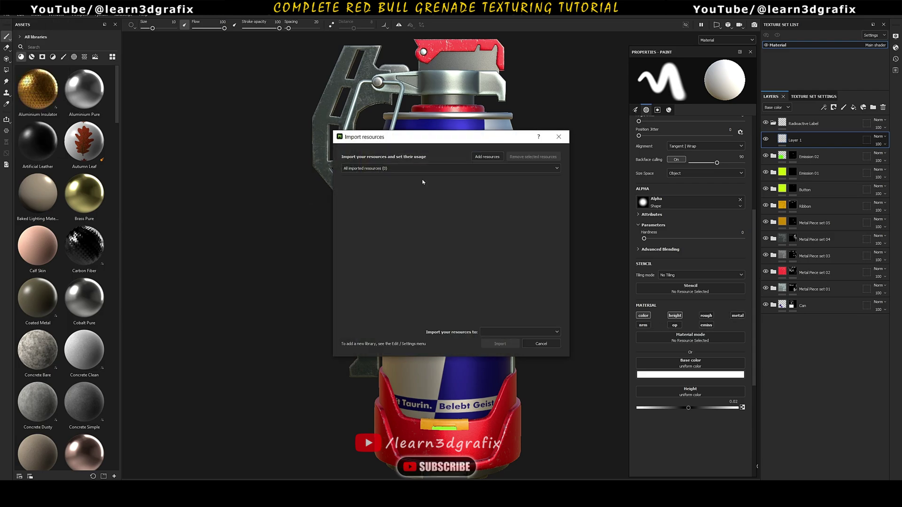
left_click(487, 157)
left_click(566, 231)
left_click(687, 367)
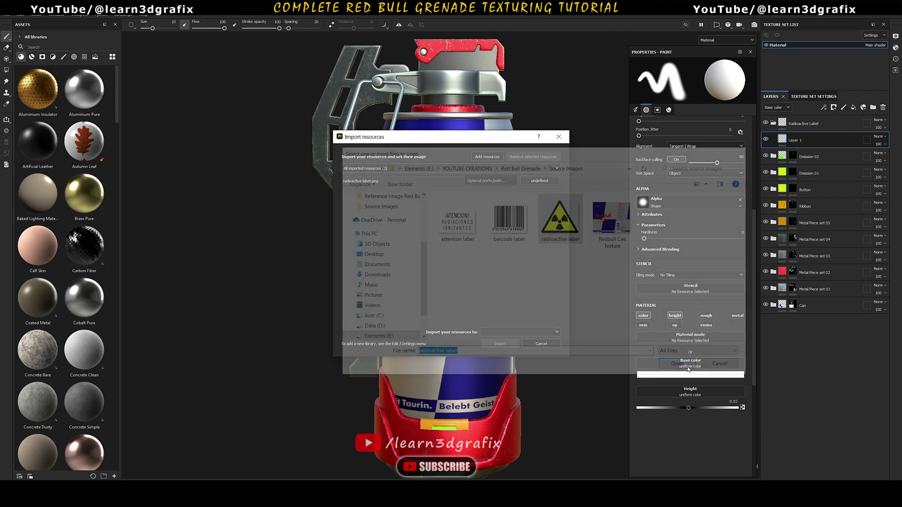
left_click(551, 182)
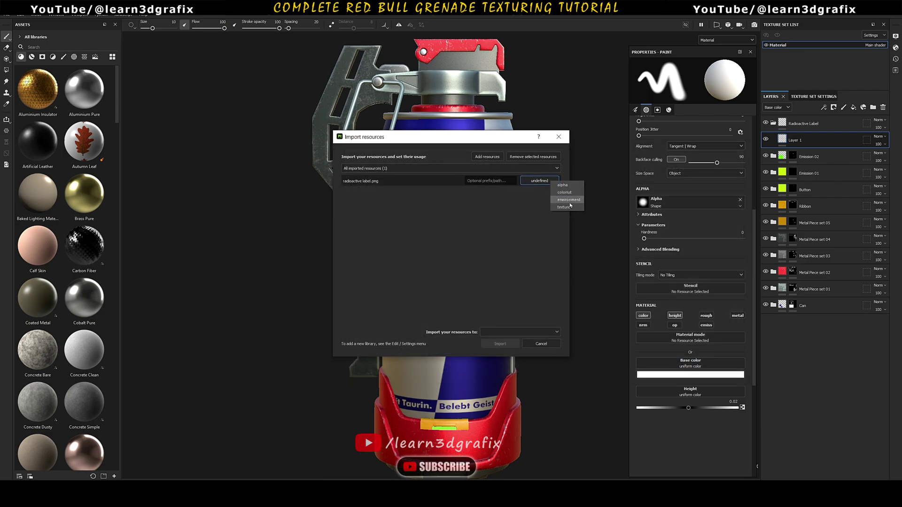
left_click(546, 348)
left_click(509, 345)
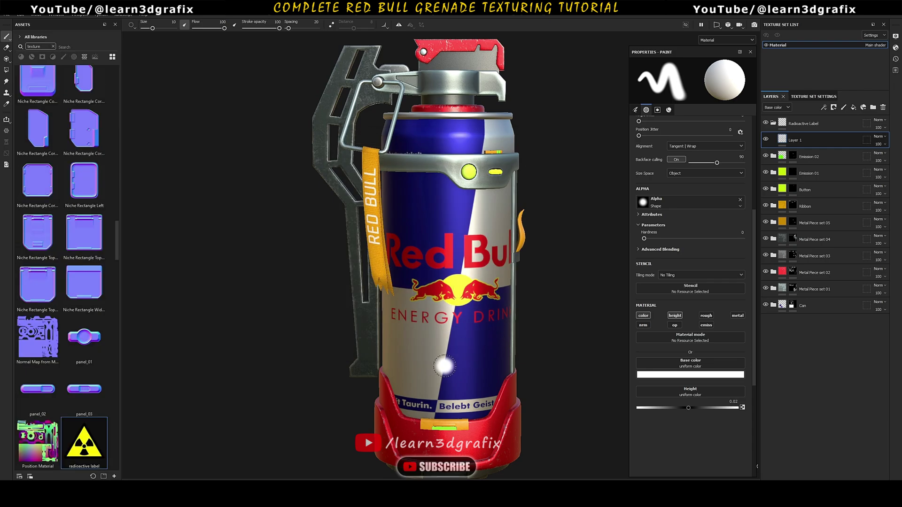
Use the radioactive label texture as the brush's base color and set the brush alpha to Square Rectangle
middle_click_drag(444, 367, 433, 307, "alt")
scroll(433, 306, "up", 2)
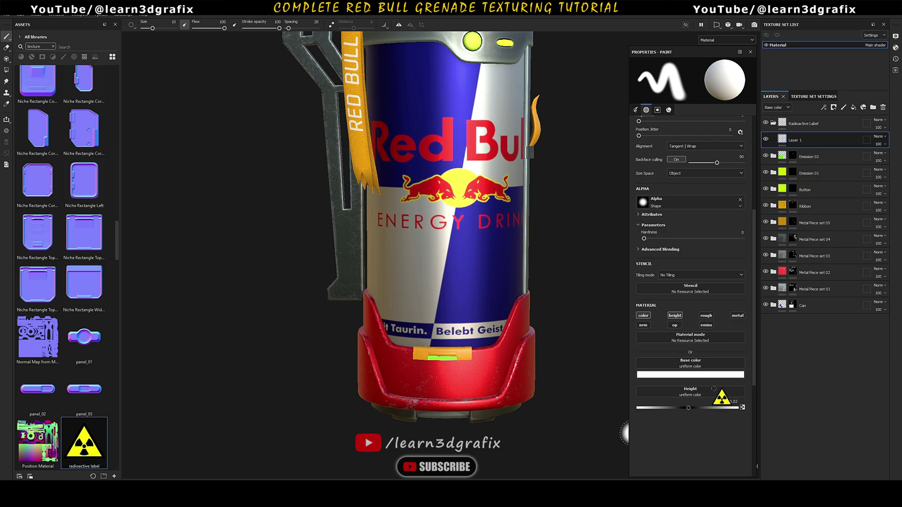
left_click_drag(709, 363, 710, 364)
scroll(447, 399, "up", 2)
left_click(672, 202)
type("alpha square")
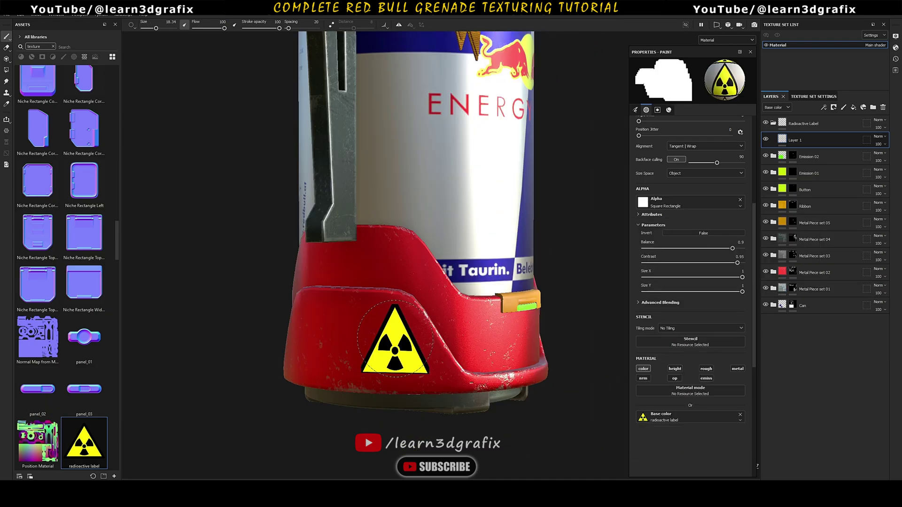
Stamp the radioactive label once on the raised side panel of the grenade's red base
right_click_drag(397, 341, 394, 340, "ctrl")
left_click(394, 340)
mouse_move(409, 336)
left_mouse_down("alt")
mouse_move(475, 333)
mouse_move(404, 337)
left_mouse_up("alt")
scroll(441, 339, "down", 5)
scroll(441, 350, "up", 6)
middle_click_drag(441, 351, 431, 359, "alt")
Rename the stamped paint layer Radioactive Label and give it a black mask
double_click(820, 123)
key("ctrl+c")
double_click(804, 139)
key("ctrl+v")
right_click(781, 140)
left_click(797, 147)
Add a fill with the Grunge Scratches Rough texture to the Radioactive Label layer's mask
right_click(793, 139)
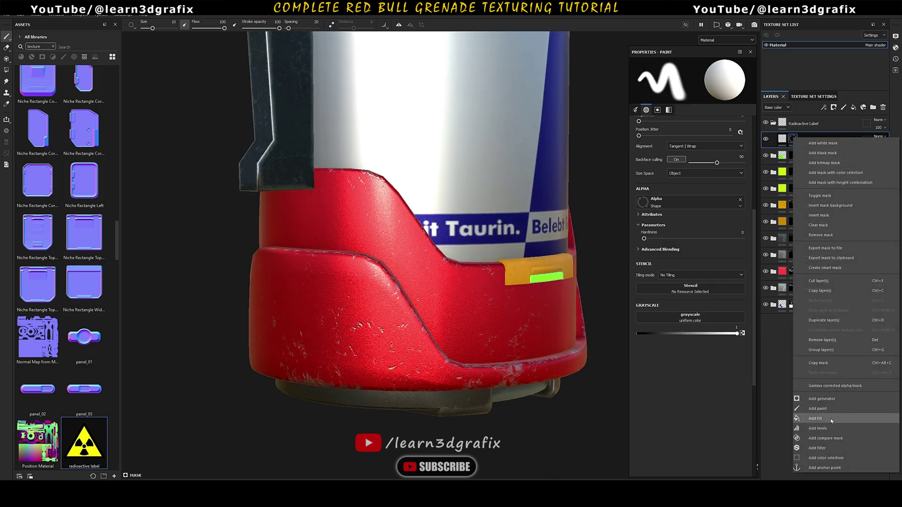
left_click(815, 418)
left_click(710, 188)
type("grunge")
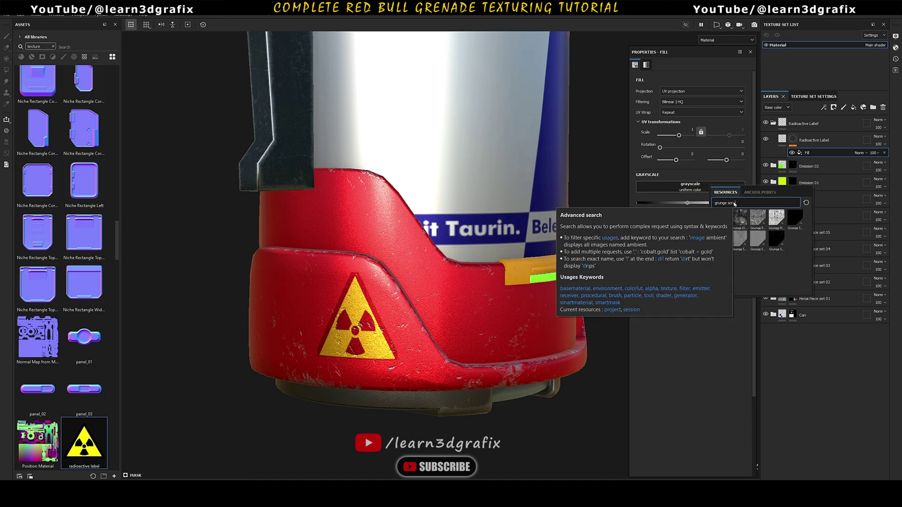
type(" scra")
mouse_move(730, 240)
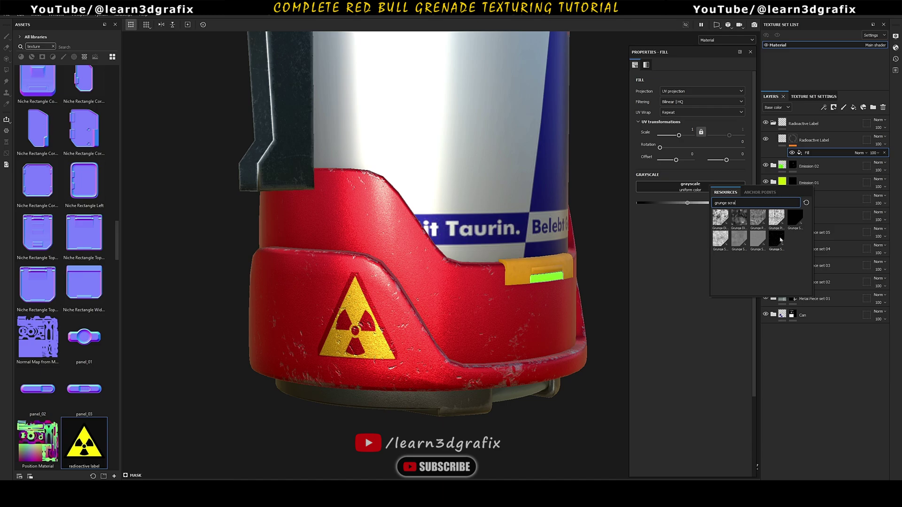
left_click(758, 238)
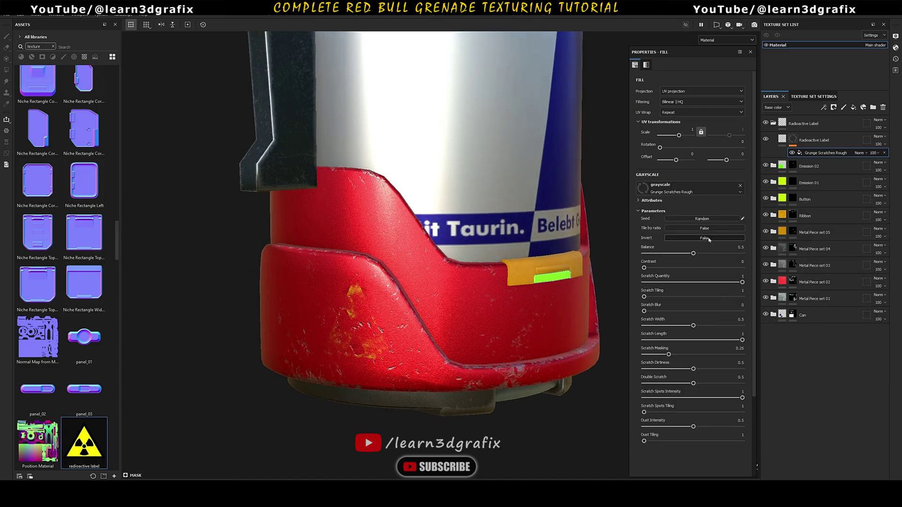
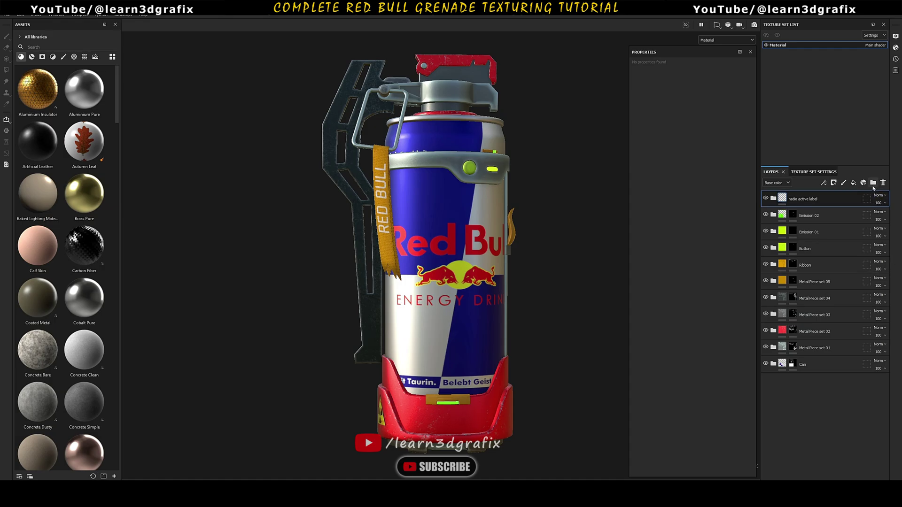
Add a folder above the radio active label folder, containing a fill layer with only color and height enabled and height 0.01
left_click(873, 185)
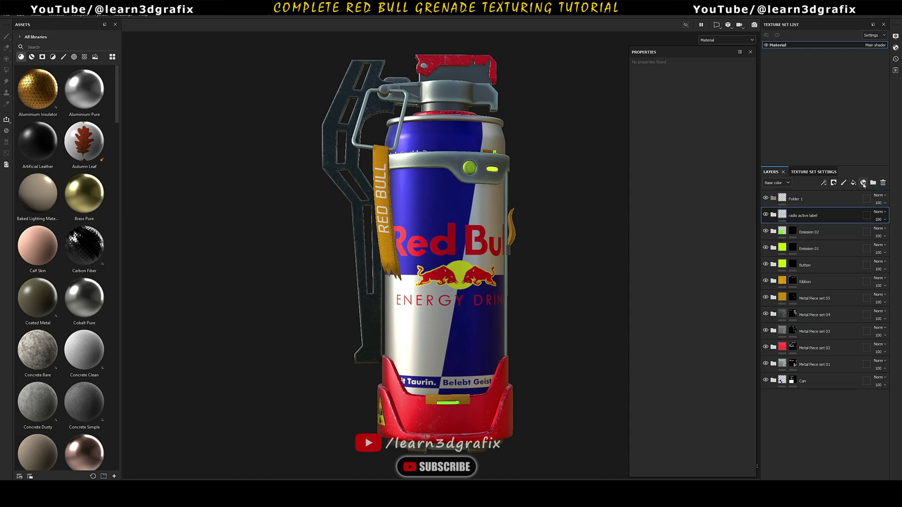
left_click(863, 184)
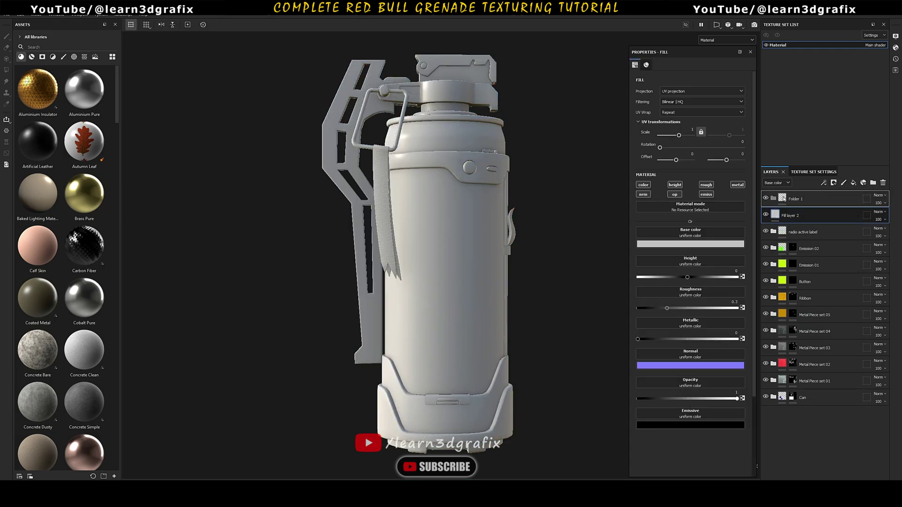
left_click_drag(783, 199, 783, 199)
left_click(773, 198)
left_click(773, 199)
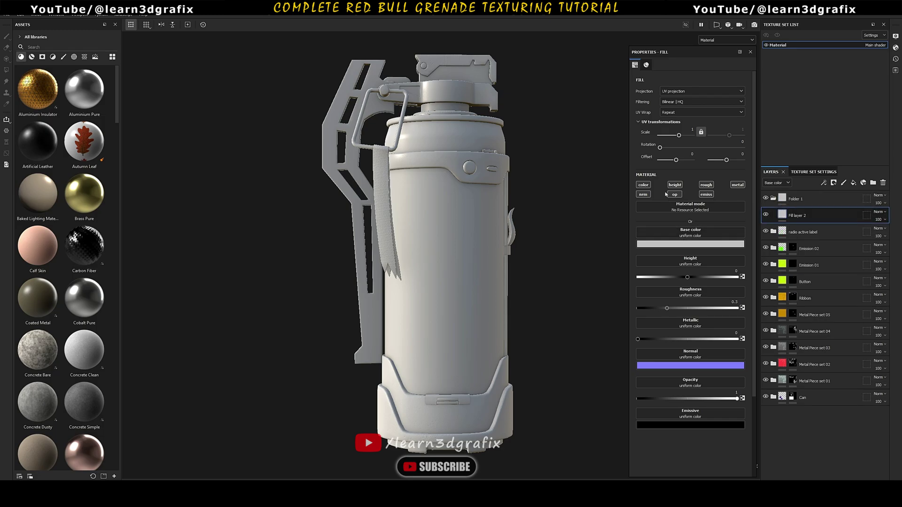
left_click(647, 186, "alt")
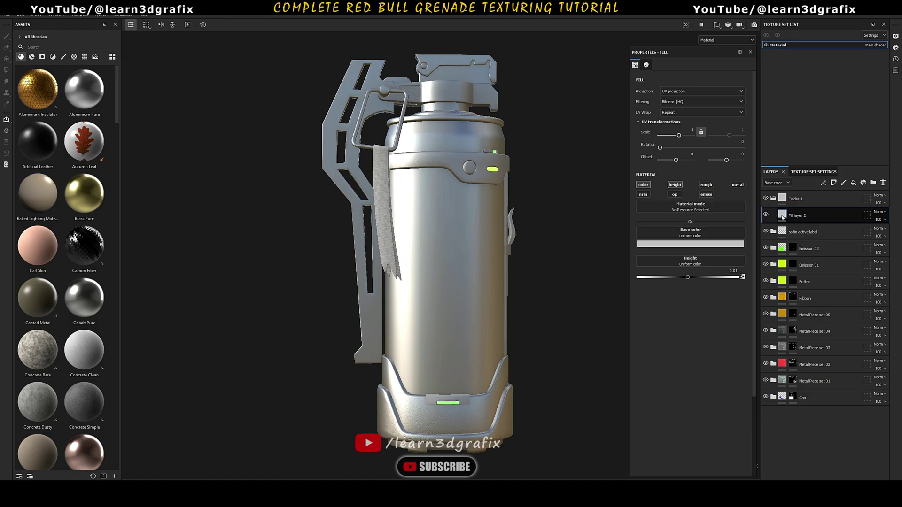
Import the barcode label image as a texture resource
left_click(6, 14)
left_click(30, 117)
left_click(489, 156)
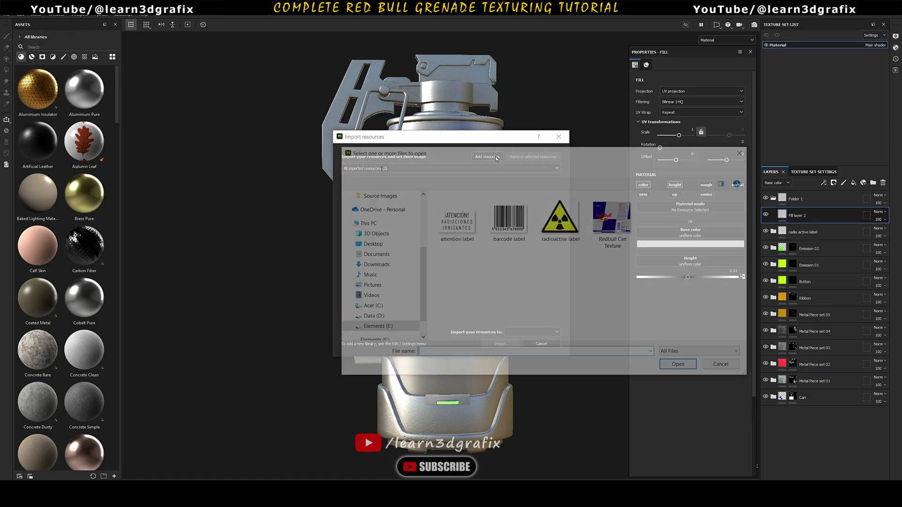
left_click(508, 207)
left_click(684, 368)
left_click(546, 182)
left_click(549, 343)
left_click(499, 343)
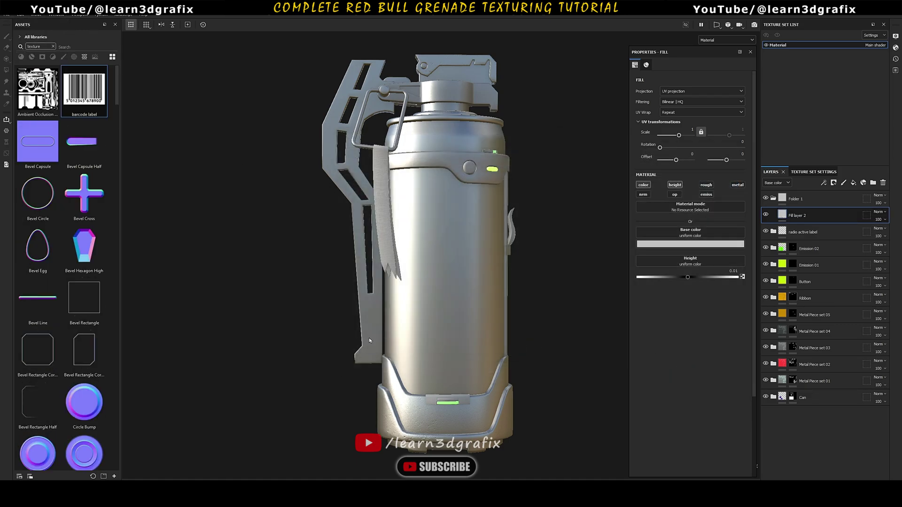
Use the barcode label texture as the fill layer's base color and, with the 2D view shown alongside, set UV wrap to None
left_click_drag(718, 240, 720, 242)
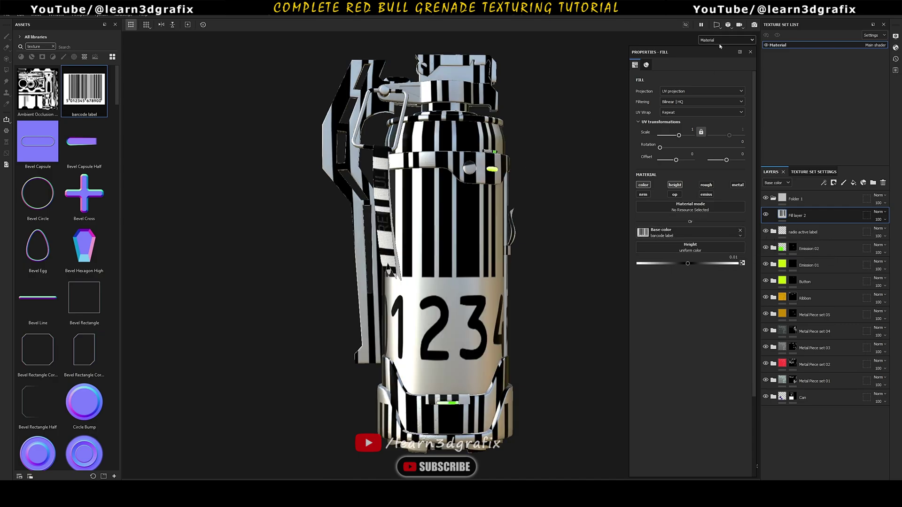
left_click(732, 37)
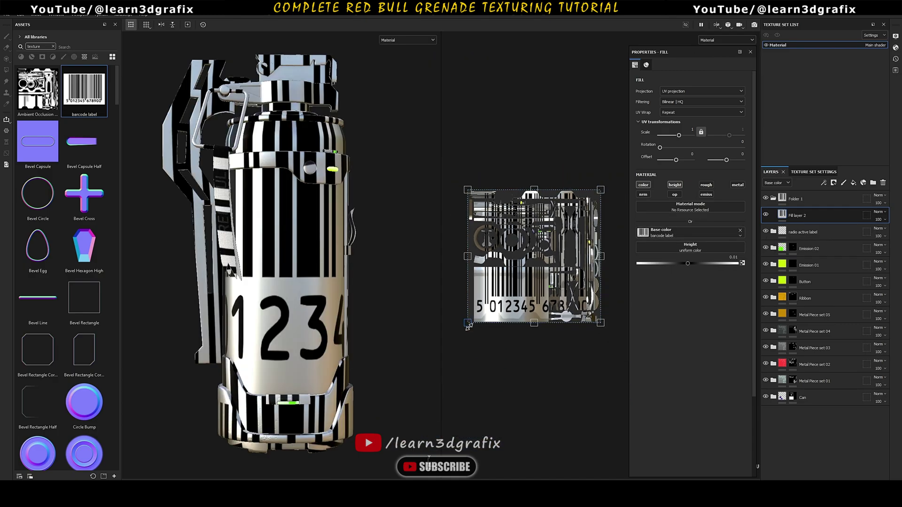
left_click_drag(543, 246, 491, 321)
left_click(687, 113)
left_click(685, 121)
Shrink the barcode to a UV scale of about 12.36 by 17.09 and place it on the blue area above the Red Bull lettering
scroll(577, 211, "up", 3)
scroll(492, 321, "up", 5)
middle_click_drag(493, 322, 542, 296, "alt")
left_click_drag(532, 332, 533, 273)
scroll(519, 268, "up", 3)
left_click_drag(516, 261, 528, 277)
scroll(235, 204, "down", 3)
mouse_move(235, 204)
left_mouse_down("alt")
mouse_move(205, 204)
mouse_move(244, 205)
left_mouse_up("alt")
scroll(292, 202, "up", 4)
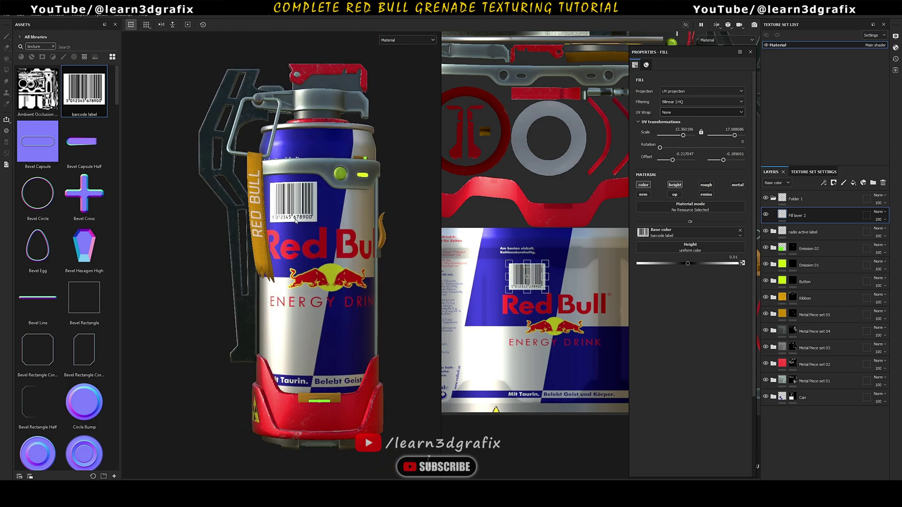
Enlarge the barcode slightly to a UV scale of about 12.26 by 16.95 and set its height to 0.02
scroll(532, 276, "up", 3)
mouse_move(552, 299)
left_mouse_down("shift")
mouse_move(547, 294)
mouse_move(553, 299)
left_mouse_up("shift")
left_click_drag(301, 202, 328, 202, "alt")
scroll(282, 207, "up", 6)
left_click(739, 256)
scroll(324, 226, "down", 4)
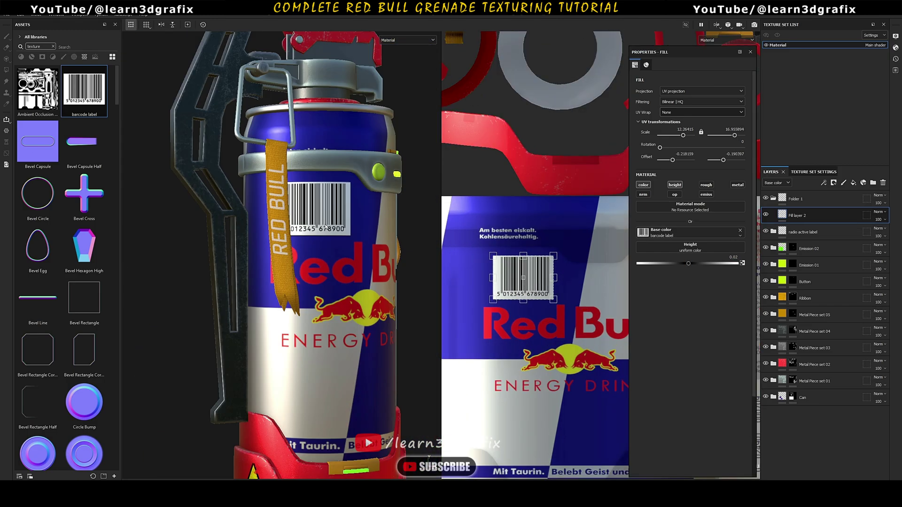
Rename the new folder and its fill layer Barcode Label
double_click(795, 199)
type("Barcode Label")
left_click(785, 215)
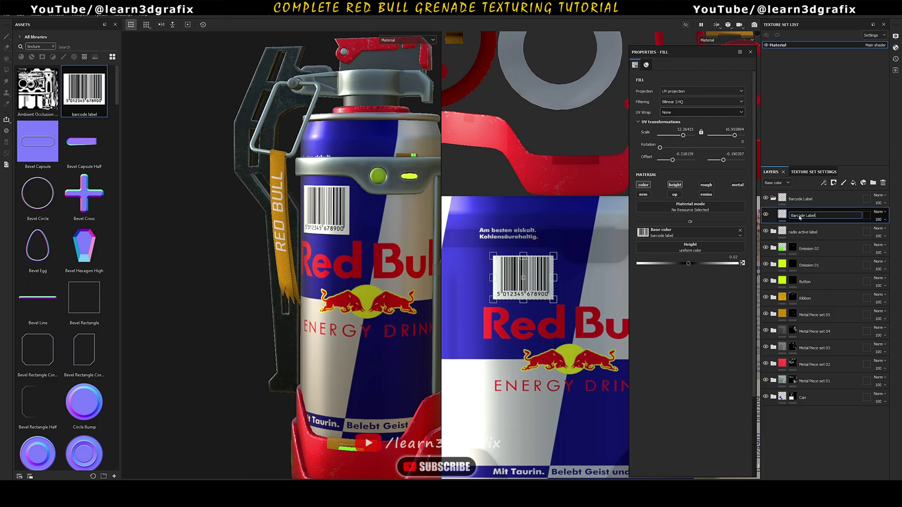
Add a black mask to the Barcode Label layer and fill it with the Grunge Scratches Rough texture
right_click(785, 217)
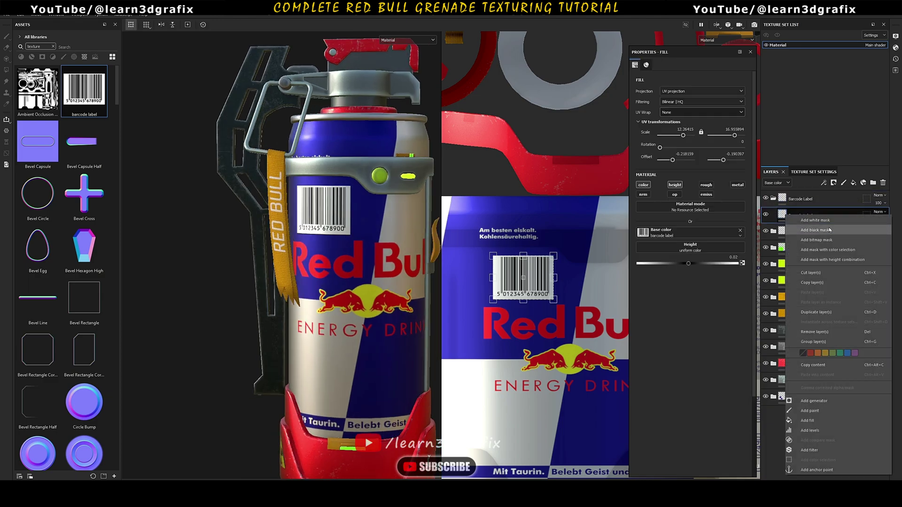
left_click(815, 229)
right_click(793, 216)
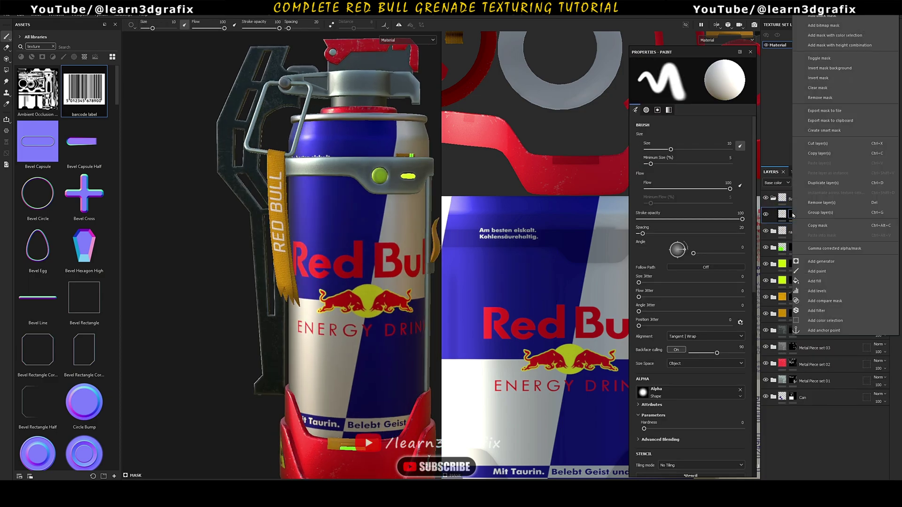
left_click(836, 283)
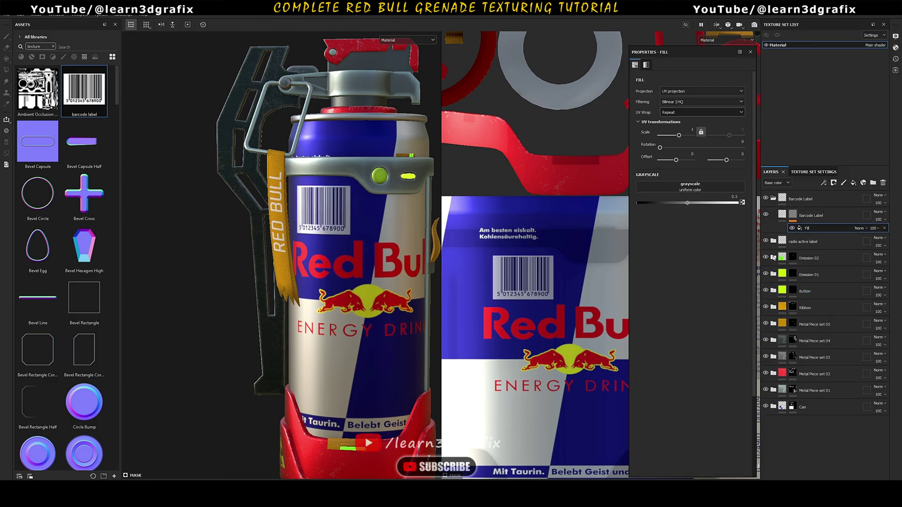
left_click(723, 188)
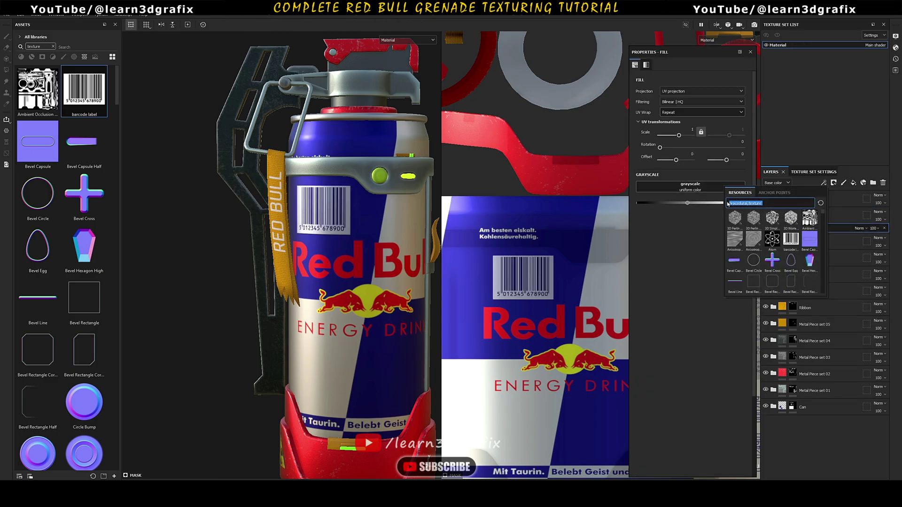
type("grunge scra")
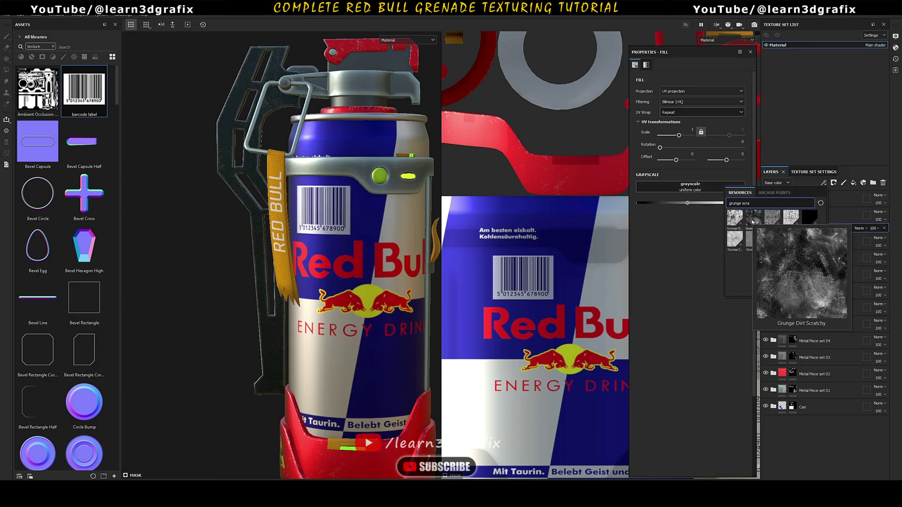
left_click(791, 216)
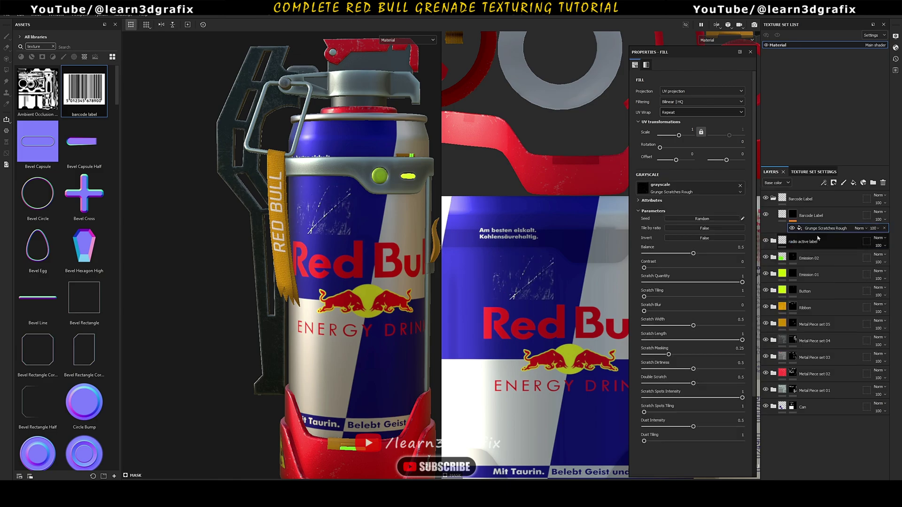
Invert the barcode's scratch grunge, set scratch length 0.39, dust intensity 1 and dust tiling 6, and raise its balance
left_click(712, 238)
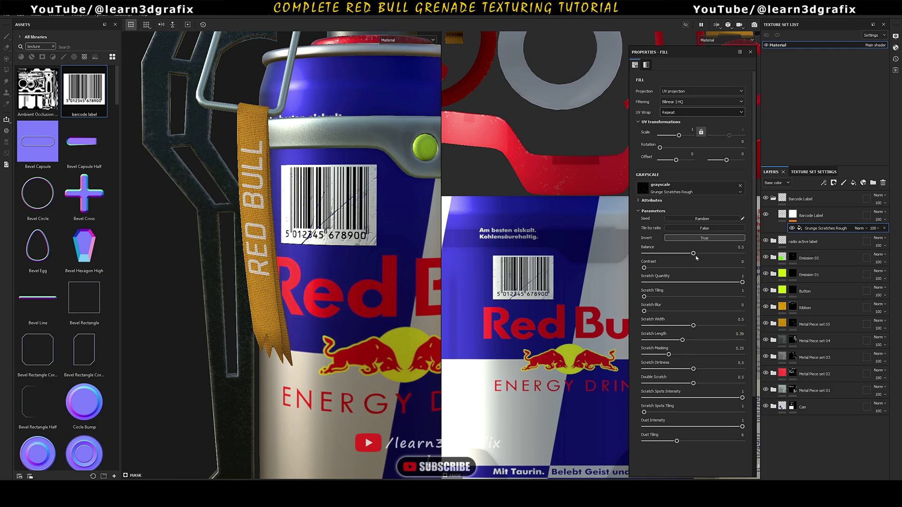
left_click_drag(693, 254, 727, 254)
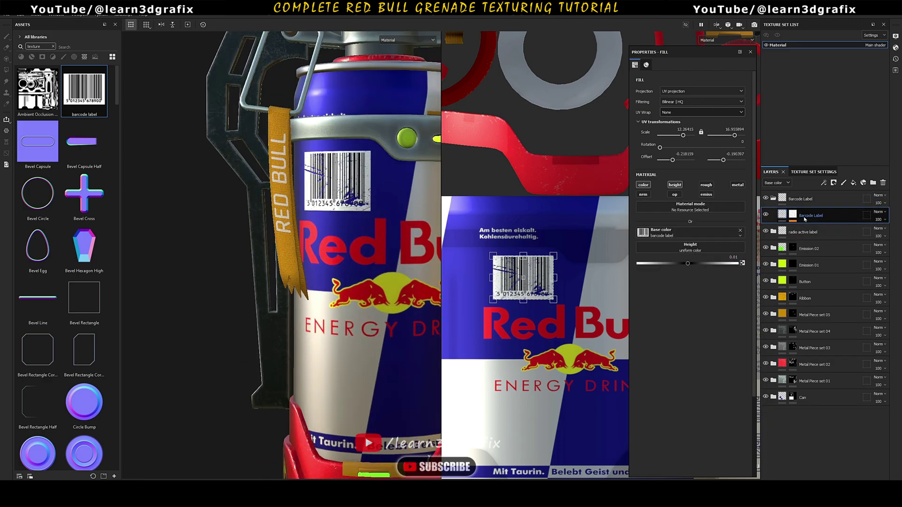
Add a paint effect to the Barcode Label mask and choose the Dirt 1 brush
right_click(816, 220)
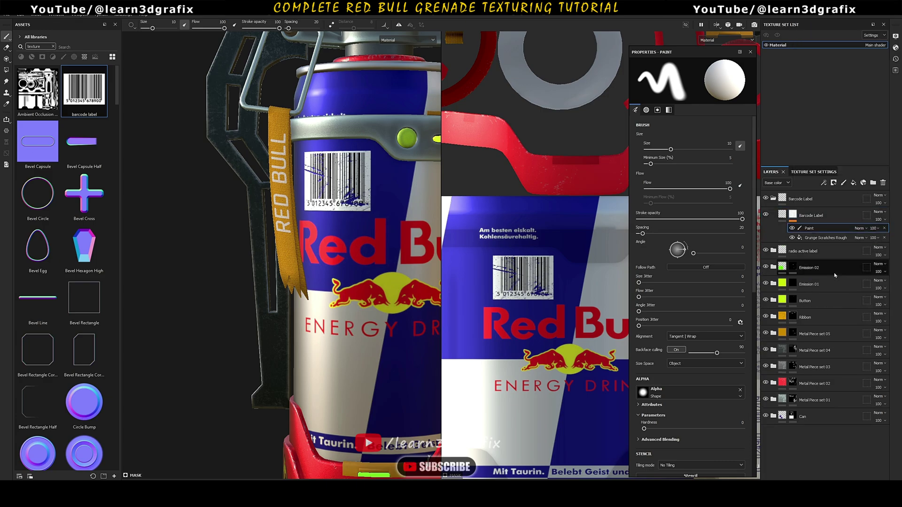
left_click(826, 272)
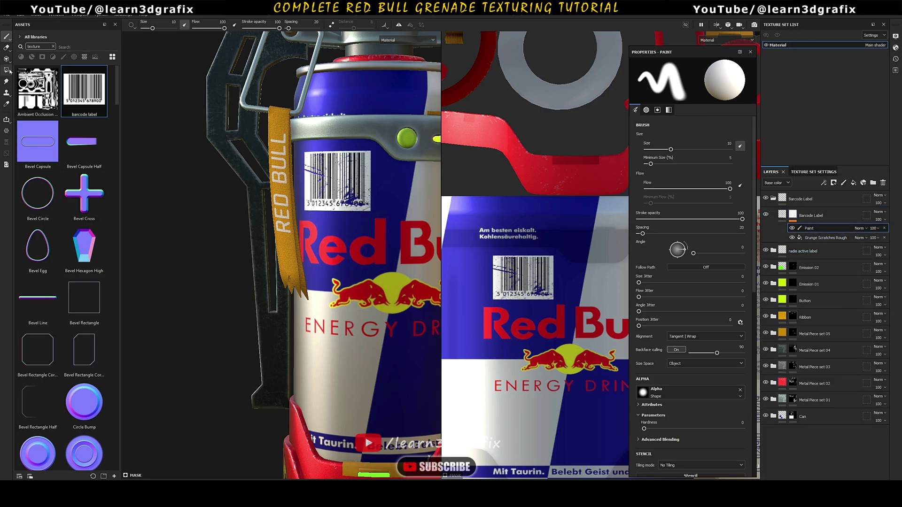
left_click(64, 57)
left_click(53, 47)
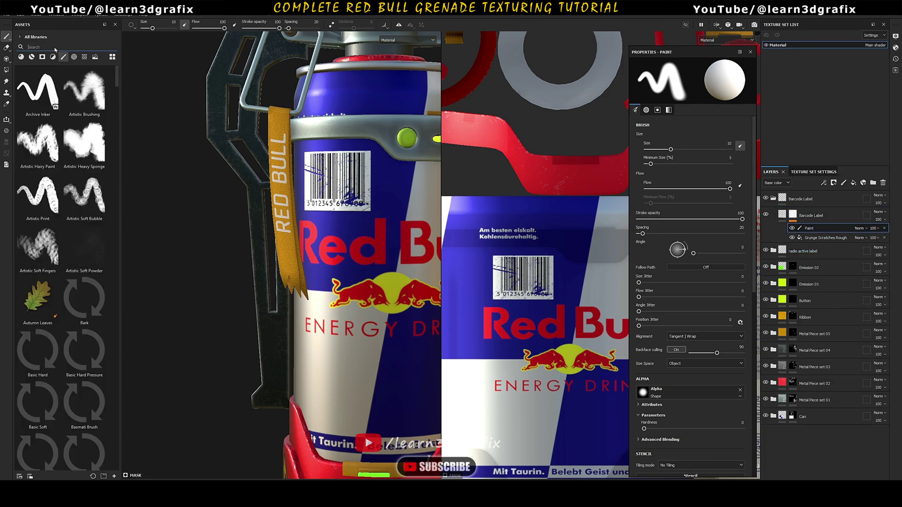
type("dirt")
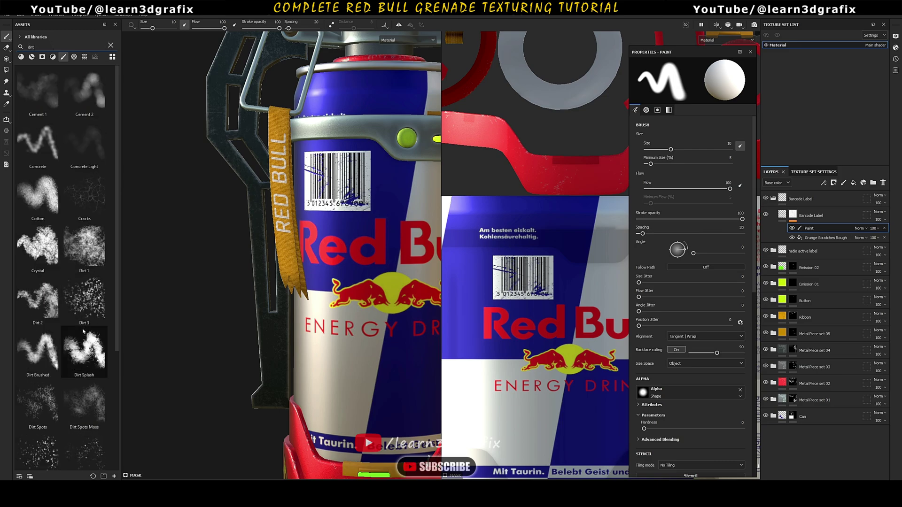
left_click(86, 250)
scroll(356, 193, "up", 2)
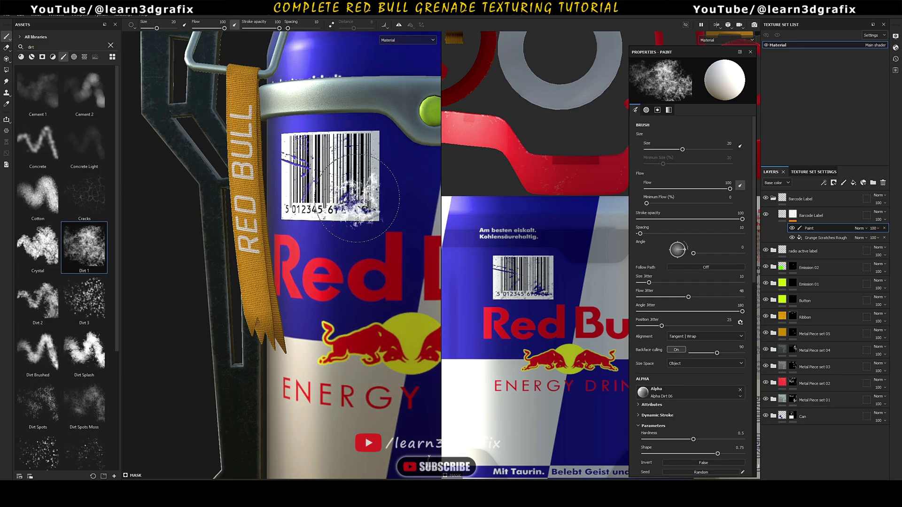
Switch the dirt brush to black and reduce it to size 5.62 with flow 15
key("x")
scroll(360, 202, "up", 2)
right_click_drag(365, 209, 347, 209, "ctrl")
left_click_drag(381, 221, 341, 220, "ctrl")
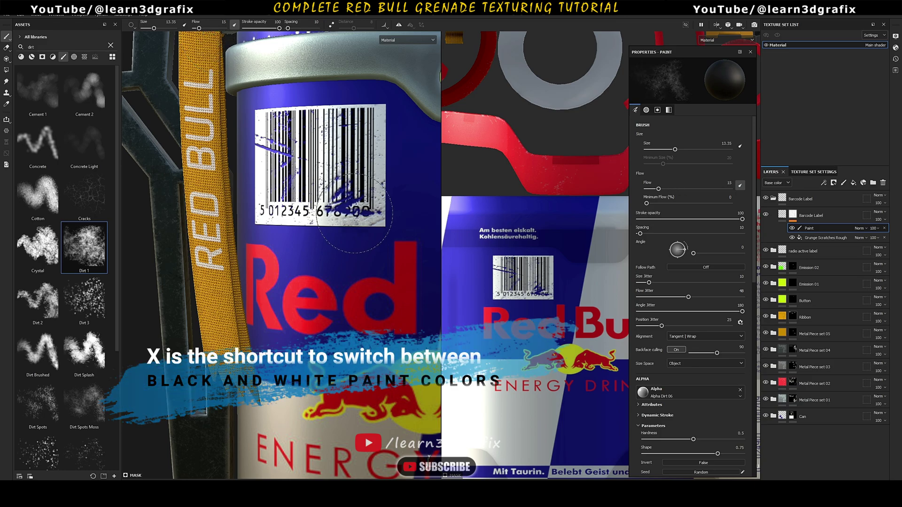
left_click_drag(401, 237, 420, 235, "alt")
right_click_drag(388, 209, 380, 209, "ctrl")
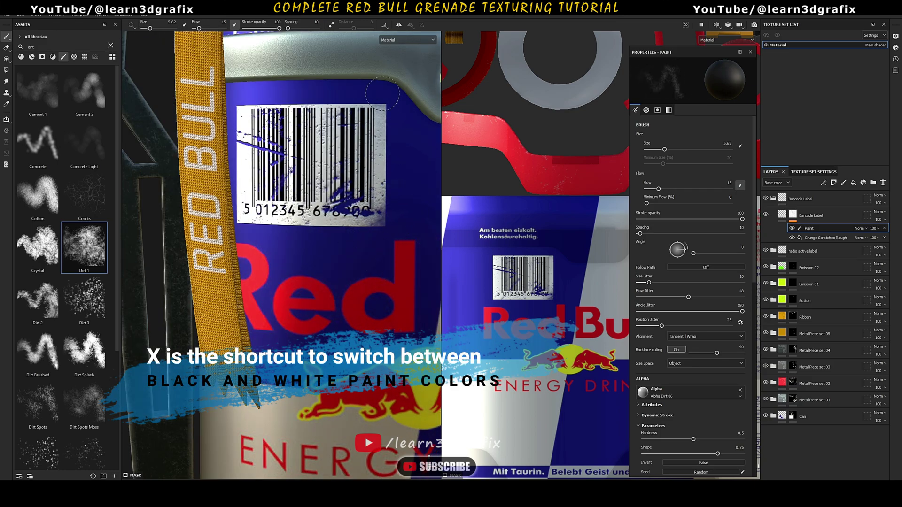
Paint subtle dirt wear into the mask around the barcode label's edges
left_click_drag(382, 94, 275, 139, "alt")
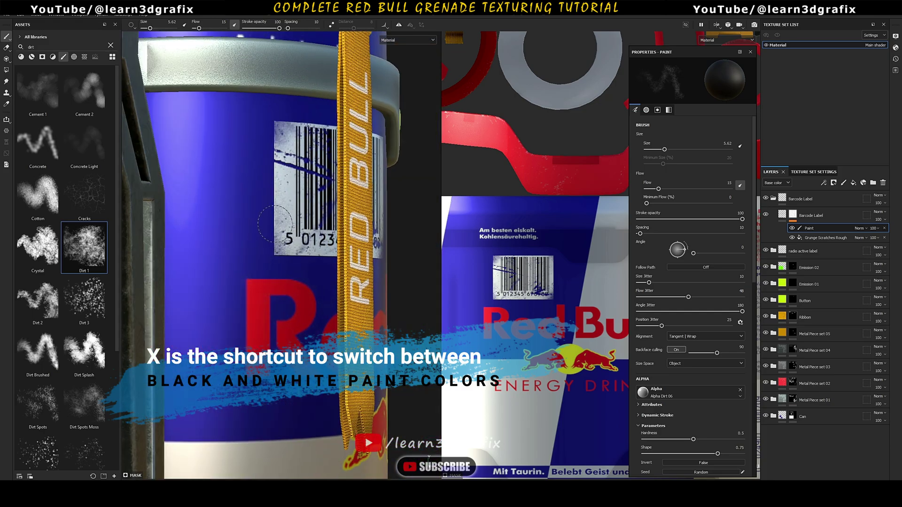
left_click_drag(274, 224, 207, 224, "alt")
mouse_move(408, 249)
left_mouse_down()
mouse_move(287, 241)
mouse_move(282, 263)
left_mouse_up()
mouse_move(301, 157)
left_mouse_down()
mouse_move(400, 172)
mouse_move(394, 294)
mouse_move(345, 273)
left_mouse_up()
scroll(407, 301, "down", 5)
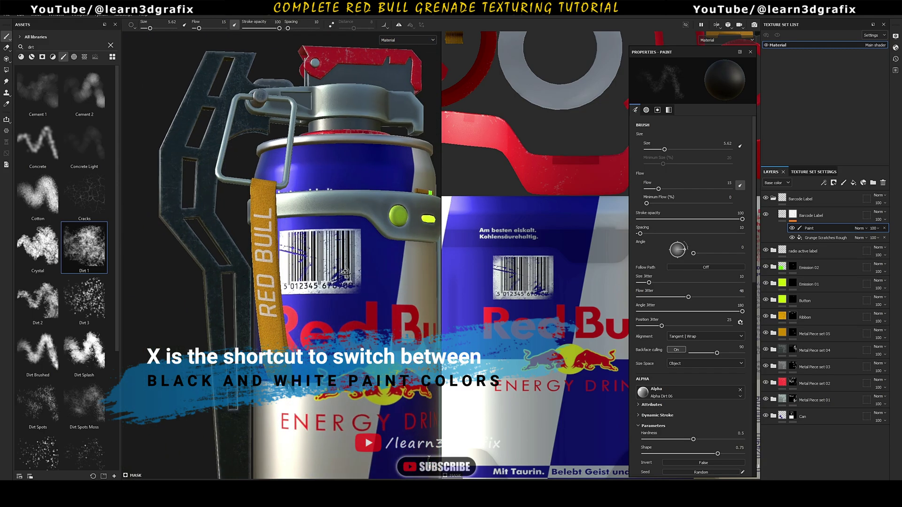
Create a folder named "attention label" containing an "attention label" fill layer with only color and height enabled, setting height to 0.02
scroll(346, 273, "up", 5)
mouse_move(282, 263)
left_mouse_down("alt")
mouse_move(357, 263)
mouse_move(287, 268)
left_mouse_up("alt")
scroll(367, 263, "down", 6)
left_click_drag(366, 263, 353, 238, "alt")
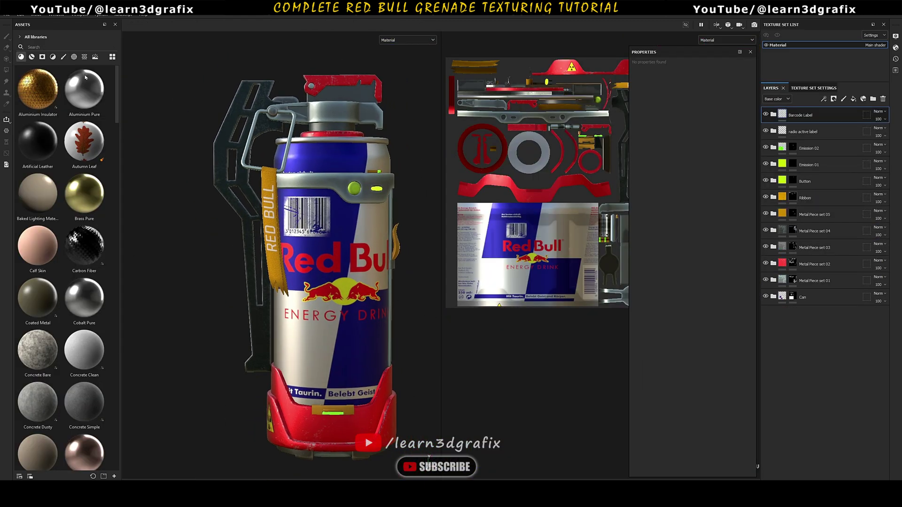
left_click(872, 100)
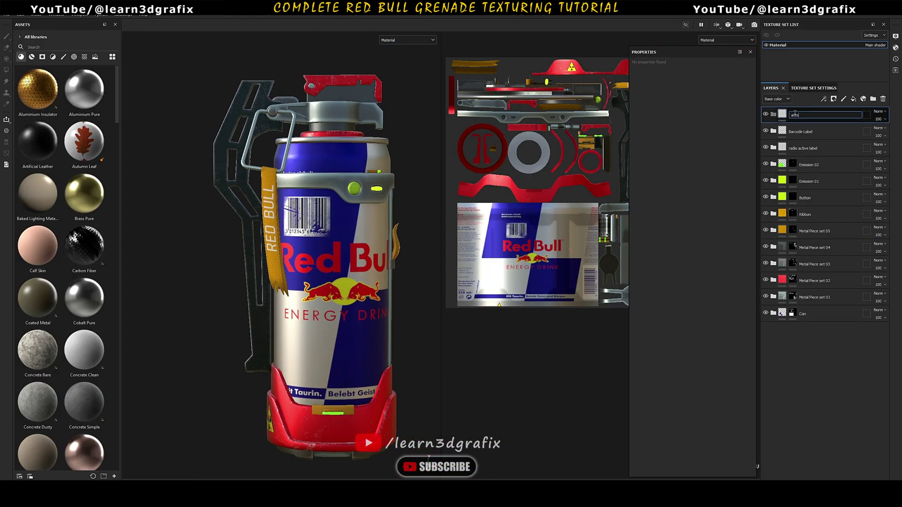
key("Return")
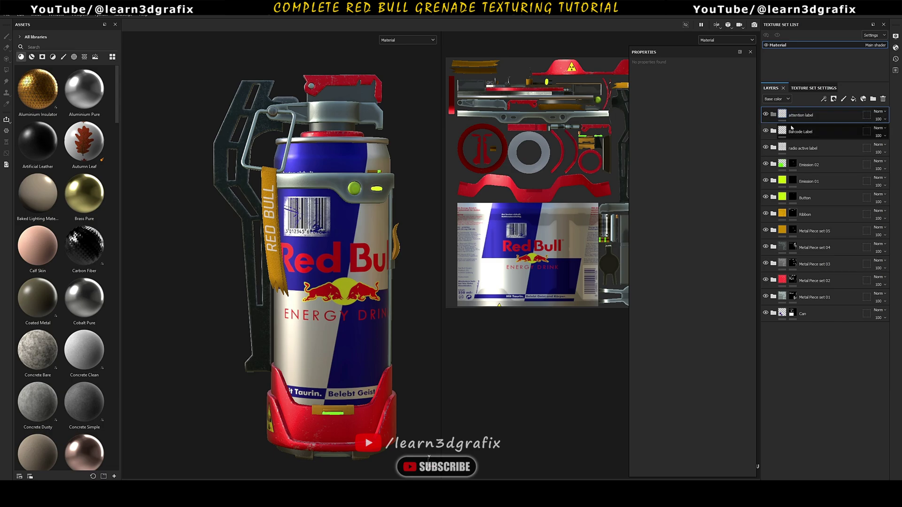
left_click(853, 99)
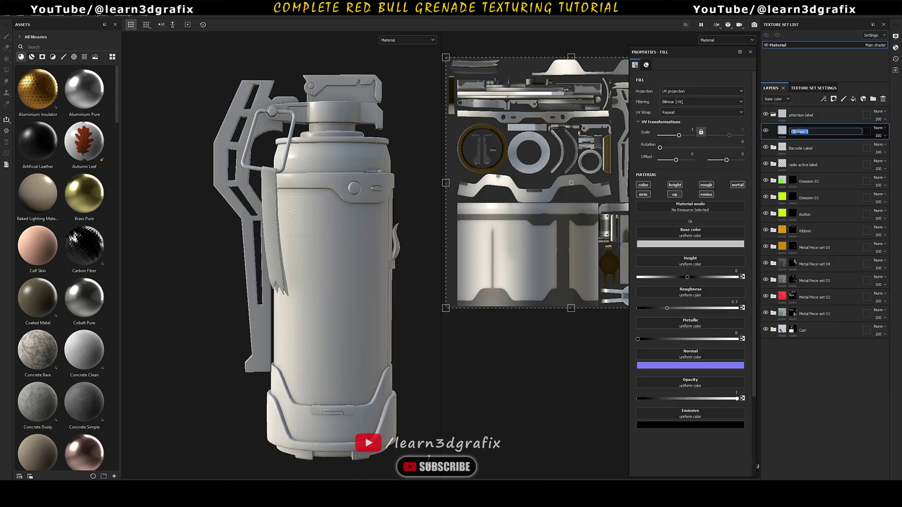
left_click(644, 185)
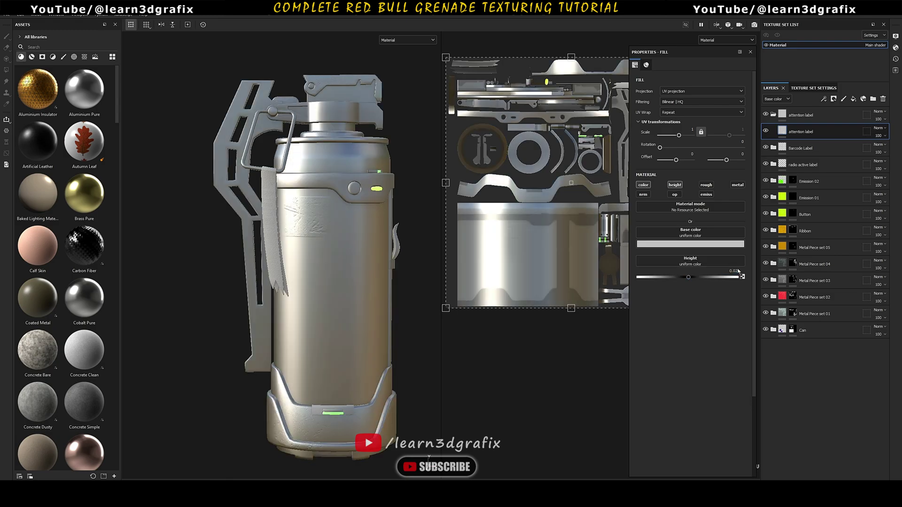
Import attention label.png as a texture into the current project
left_click(6, 15)
left_click(23, 119)
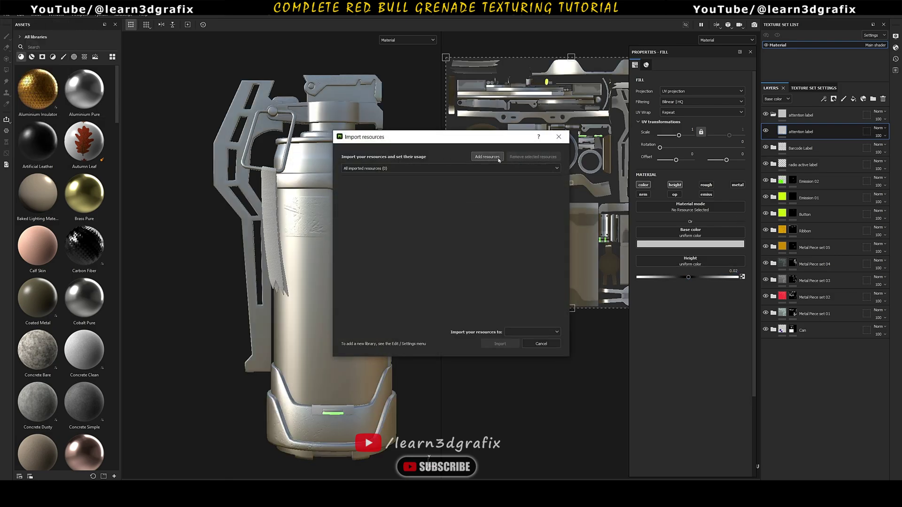
left_click(488, 160)
double_click(455, 219)
left_click(545, 181)
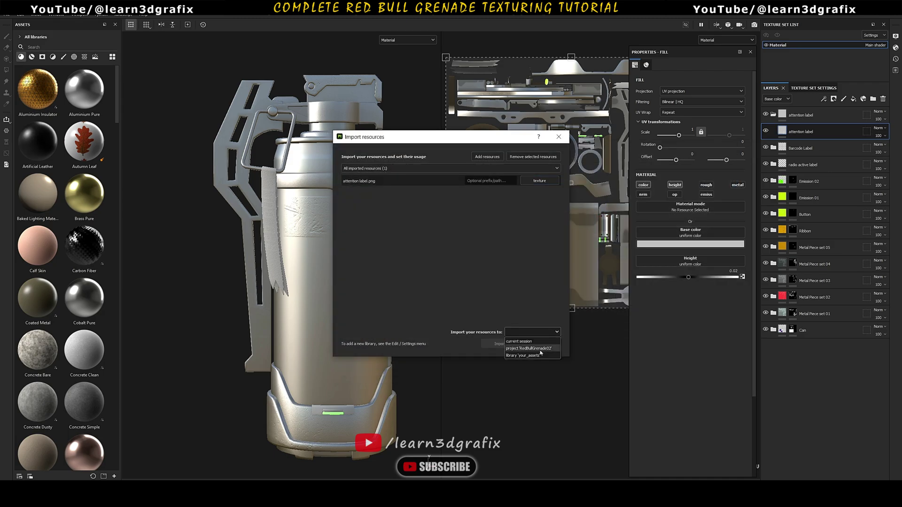
left_click(540, 349)
left_click(497, 343)
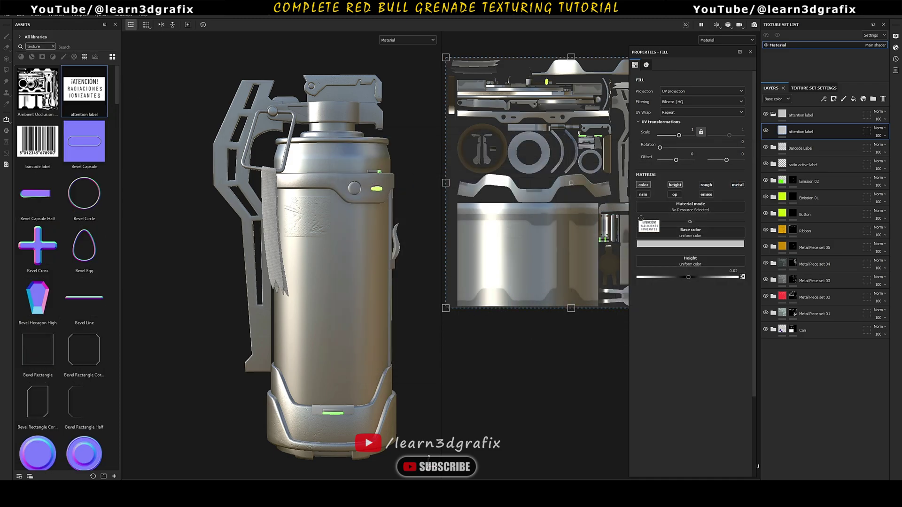
Use the attention label texture as the fill layer's base color, scale its projection down, and set UV wrap to None
left_click_drag(681, 237, 683, 237)
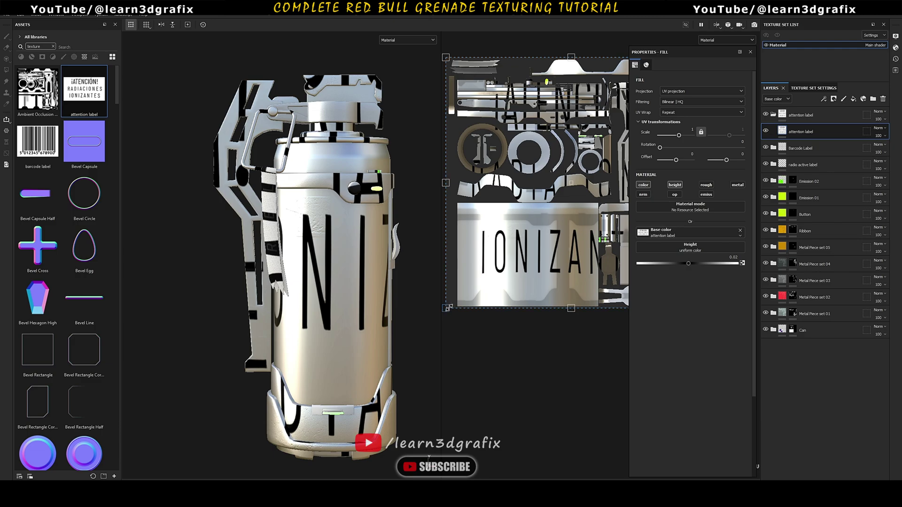
left_click_drag(448, 308, 565, 190)
left_click_drag(613, 134, 508, 247)
scroll(509, 247, "down", 3)
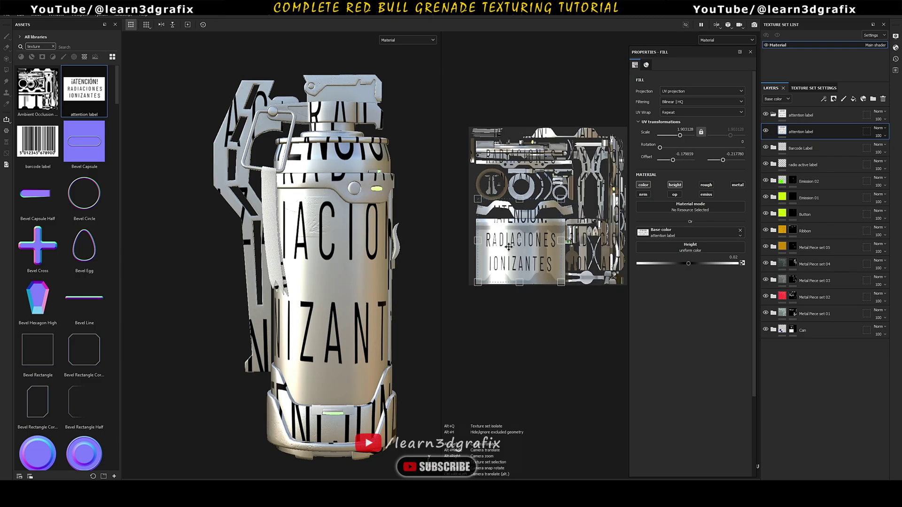
left_click(677, 114)
left_click(676, 120)
Squash the attention label projection into a small rectangle and move it onto the red base piece in the UV layout
scroll(534, 259, "up", 2)
left_click_drag(465, 185, 524, 273)
scroll(525, 273, "up", 3)
middle_click_drag(552, 274, 537, 329, "alt")
scroll(520, 339, "down", 2)
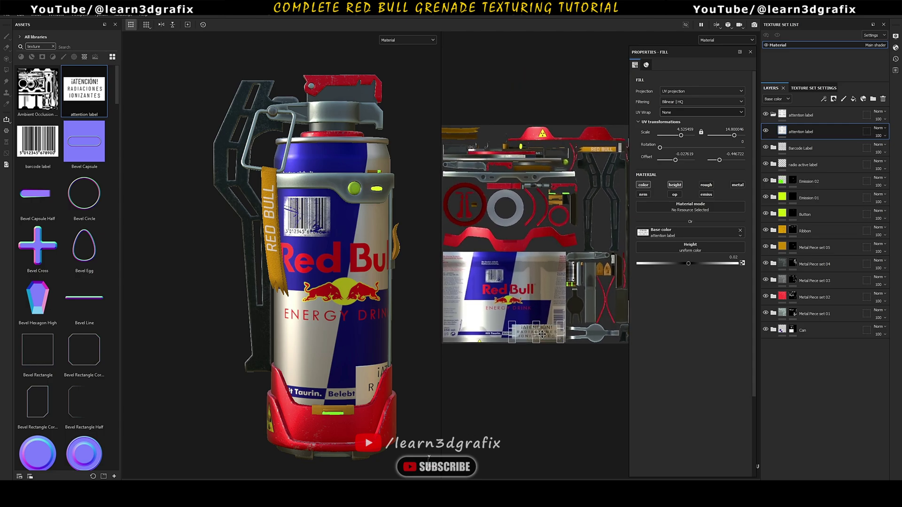
left_click_drag(542, 334, 513, 248)
scroll(514, 248, "up", 4)
middle_click_drag(501, 246, 547, 245, "alt")
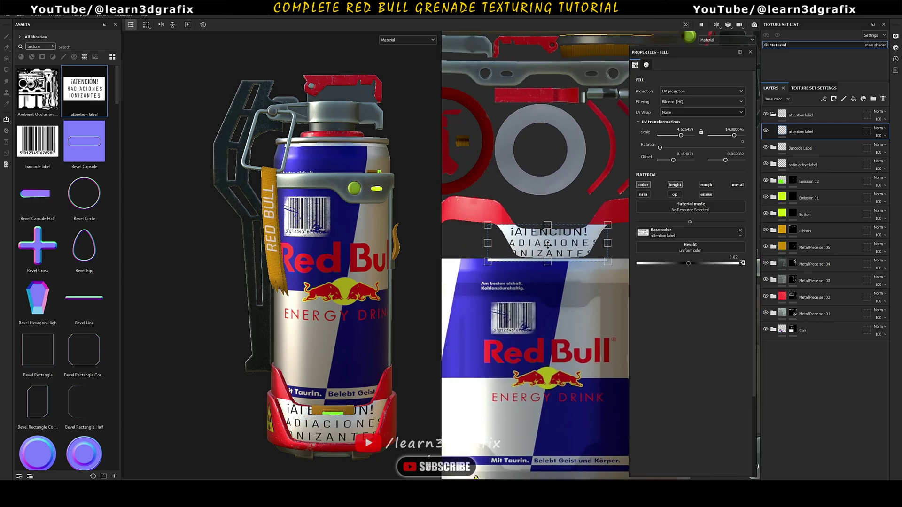
Shrink the attention label and place it on the front of the red base, just beneath the green light
scroll(536, 249, "up", 3)
left_click_drag(607, 225, 568, 229)
middle_click_drag(326, 419, 316, 338, "alt")
scroll(316, 338, "up", 2)
left_click_drag(503, 262, 508, 258)
scroll(537, 245, "up", 1)
scroll(314, 337, "up", 3)
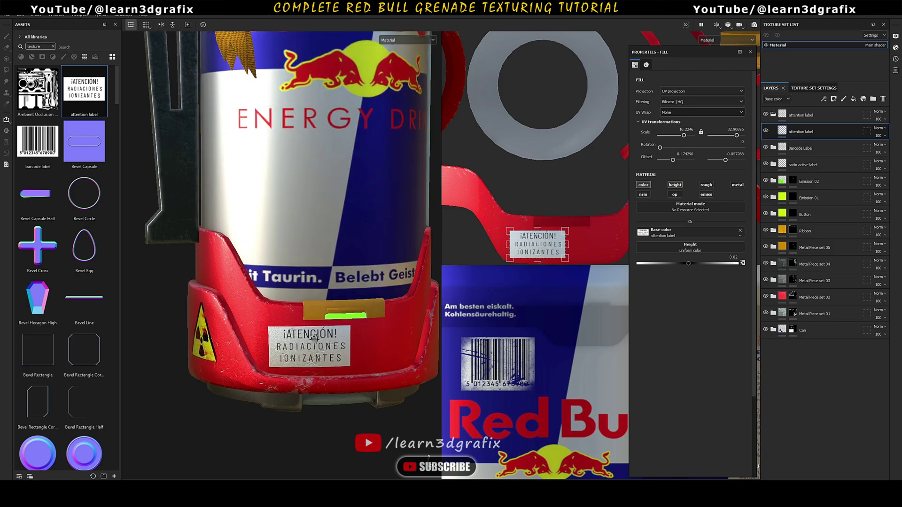
Rotate the attention label slightly to about 358.5 degrees and nudge its position on the red base
scroll(540, 237, "up", 4)
left_click_drag(610, 217, 610, 220)
left_click_drag(541, 254, 536, 255)
scroll(301, 324, "down", 5)
scroll(310, 335, "up", 7)
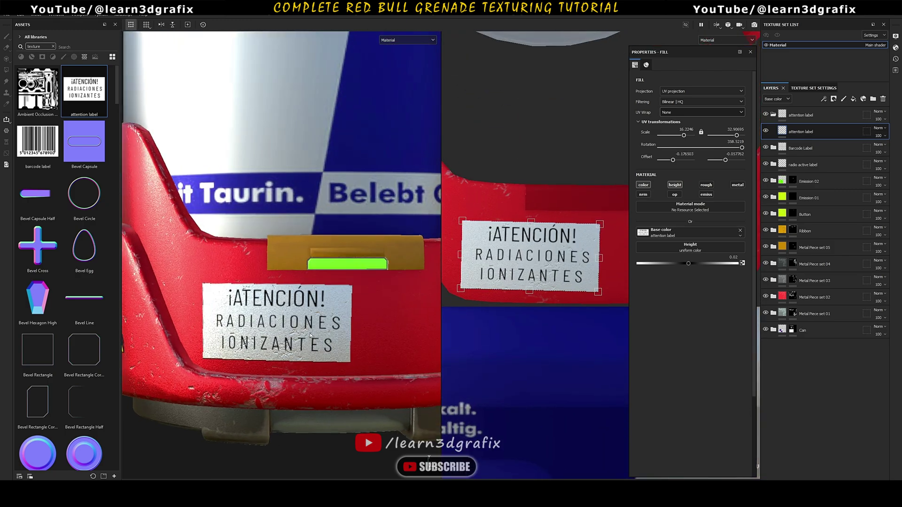
Collapse the attention label folder and add a paint effect to the mask of Metal Piece set 02
left_click(799, 115)
left_click(773, 114)
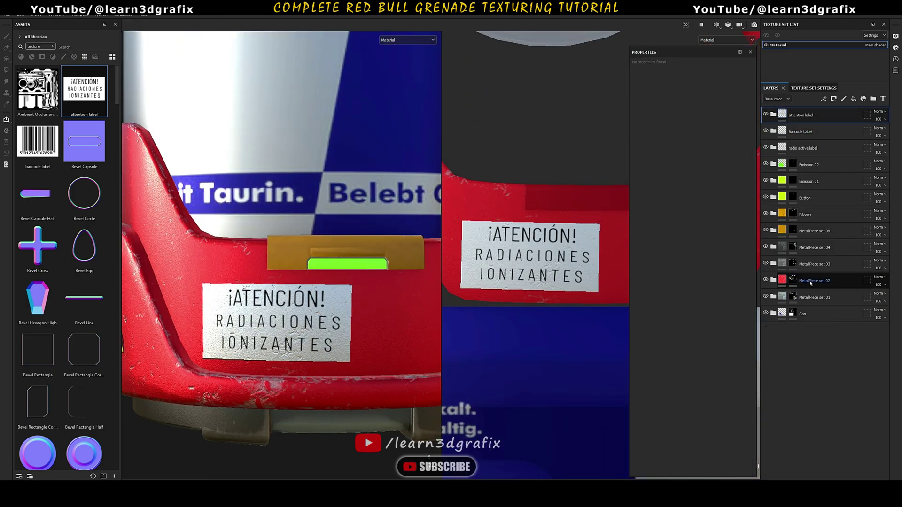
left_click(811, 282)
right_click(793, 281)
left_click(812, 271)
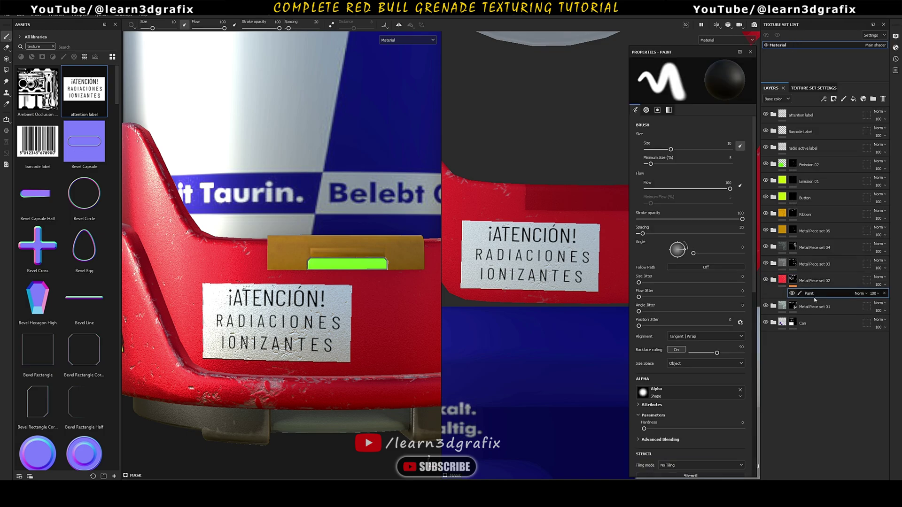
Set the mask brush to black, reduce it to size 1.37, and paint the red metal out beneath the attention label's middle
scroll(518, 256, "up", 2)
right_click_drag(519, 256, 495, 256, "ctrl")
key("x")
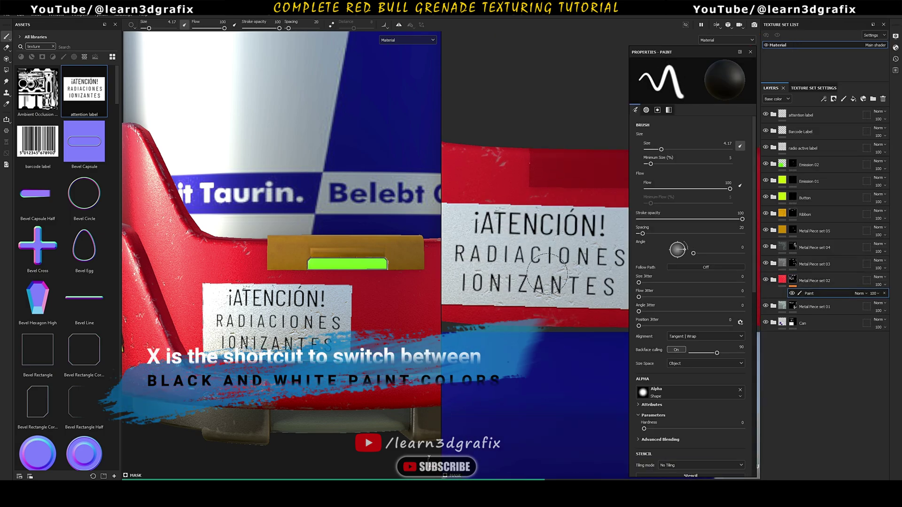
key("x")
scroll(597, 249, "up", 2)
middle_click_drag(475, 240, 538, 248, "alt")
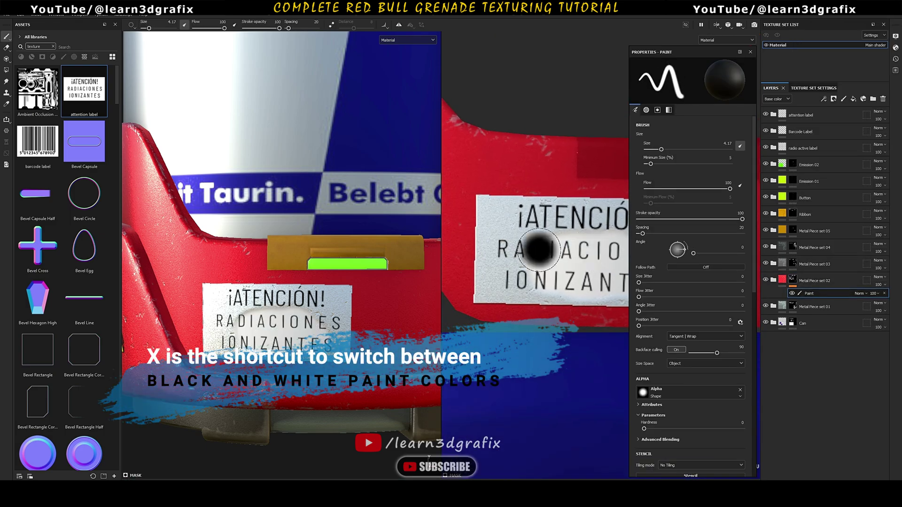
scroll(540, 247, "up", 1)
right_click_drag(551, 243, 544, 243, "ctrl")
left_click_drag(534, 251, 563, 258)
scroll(498, 197, "up", 2)
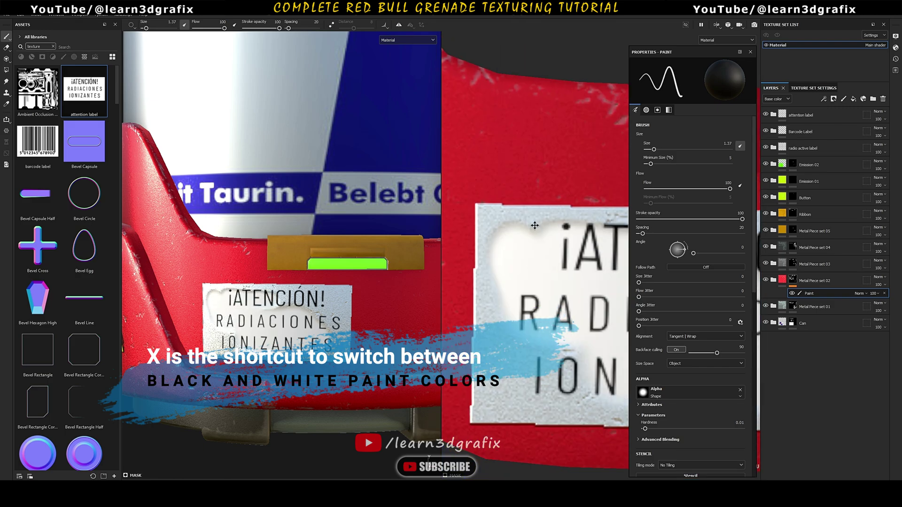
Paint the red metal mask black along the inside of the attention label's edges
scroll(559, 224, "down", 3)
right_click_drag(538, 209, 531, 209, "ctrl")
left_click_drag(531, 209, 531, 319)
scroll(551, 245, "down", 1)
middle_click_drag(587, 291, 471, 255, "alt")
left_click_drag(475, 277, 615, 281)
middle_click_drag(615, 281, 566, 301, "alt")
left_click_drag(566, 291, 564, 211)
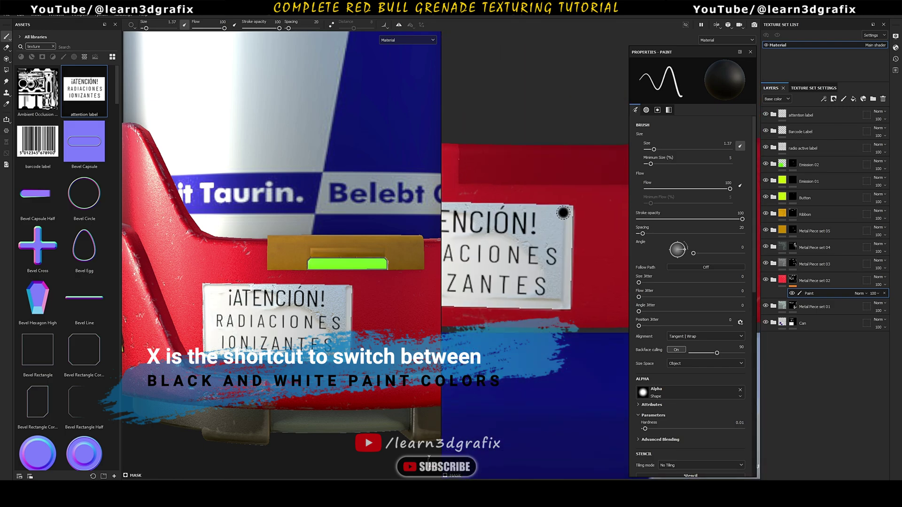
mouse_move(498, 214)
middle_mouse_down("alt")
mouse_move(564, 211)
mouse_move(512, 228)
middle_mouse_up("alt")
left_click_drag(540, 211, 540, 287)
Raise the brush hardness to about 0.965, shrink the brush, and clean up the metal mask precisely along the label's borders
middle_click_drag(470, 235, 530, 225, "alt")
scroll(521, 217, "up", 3)
right_click_drag(508, 234, 503, 206, "ctrl")
scroll(504, 207, "down", 4)
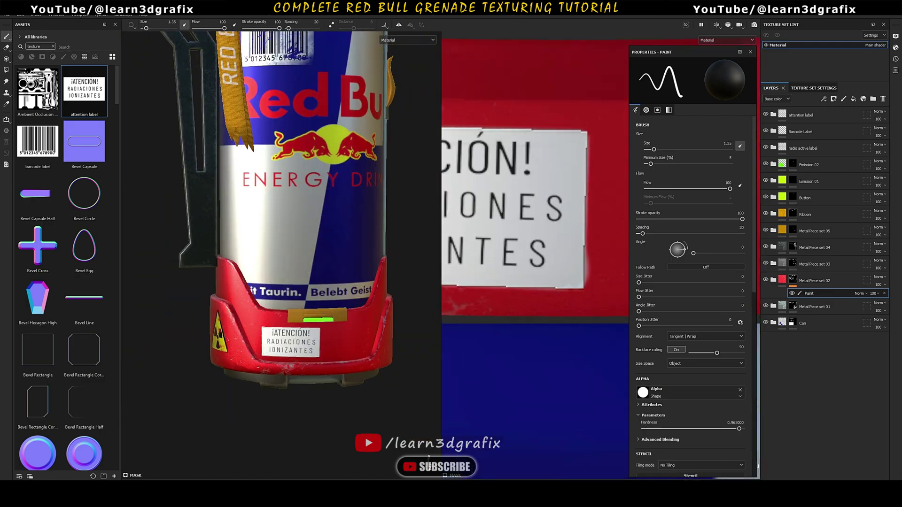
scroll(577, 223, "up", 1)
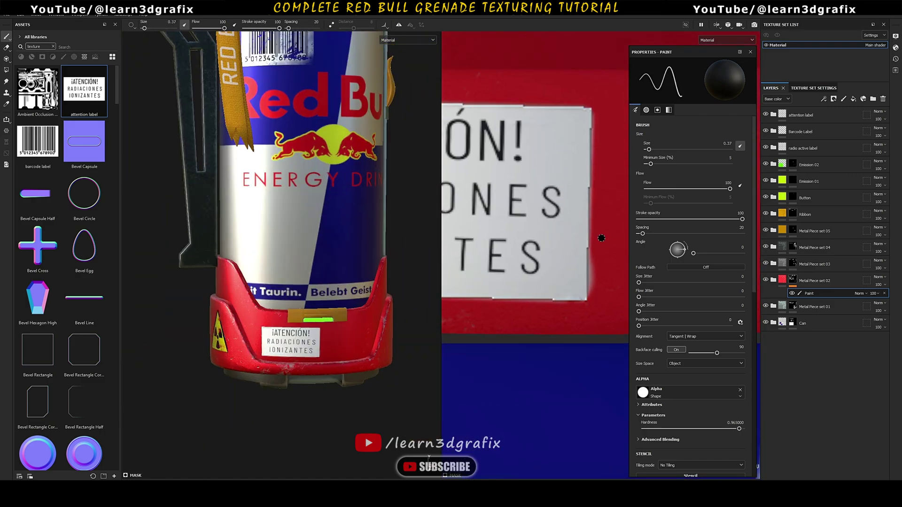
scroll(599, 236, "down", 4)
middle_click_drag(493, 207, 552, 254, "alt")
scroll(509, 258, "up", 3)
left_click_drag(509, 257, 511, 129)
right_click_drag(514, 129, 511, 129, "ctrl")
middle_click_drag(510, 130, 499, 232, "alt")
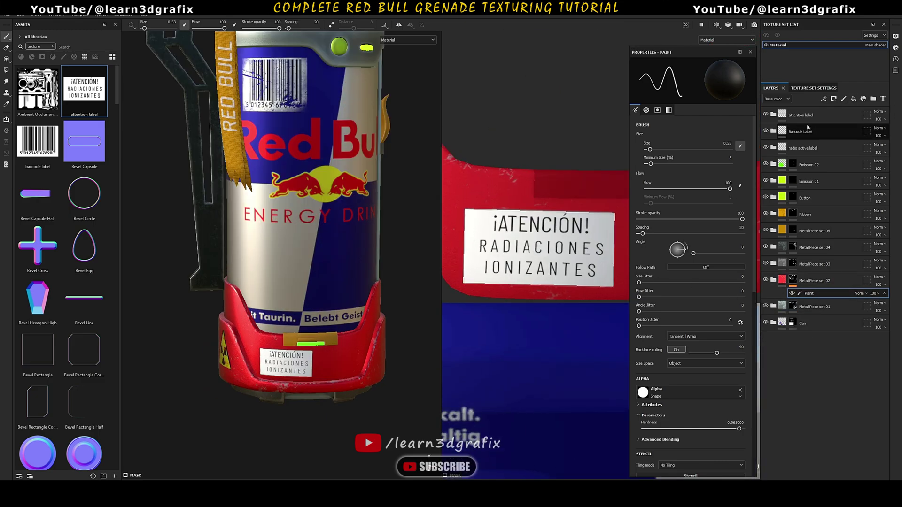
Add a black mask with a fill effect to the attention label layer
left_click(847, 116)
left_click(773, 116)
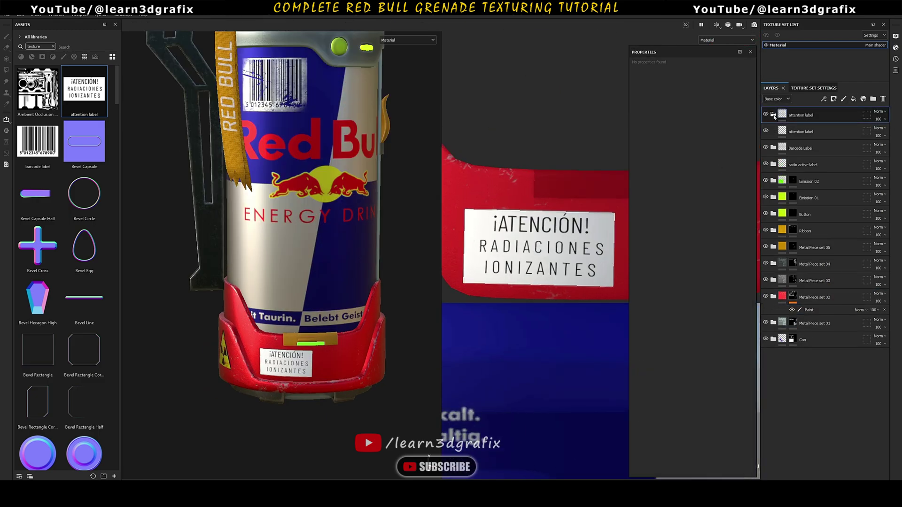
left_click(782, 129)
right_click(782, 130)
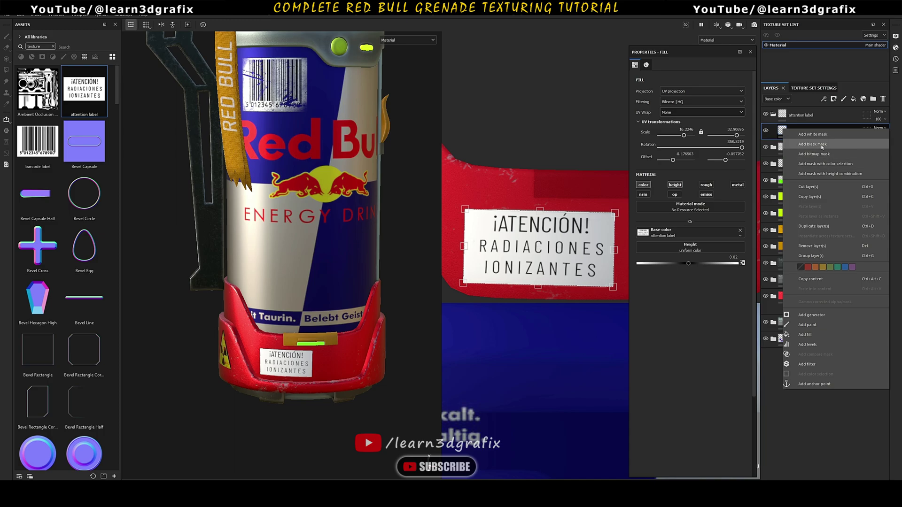
left_click(822, 146)
right_click(794, 131)
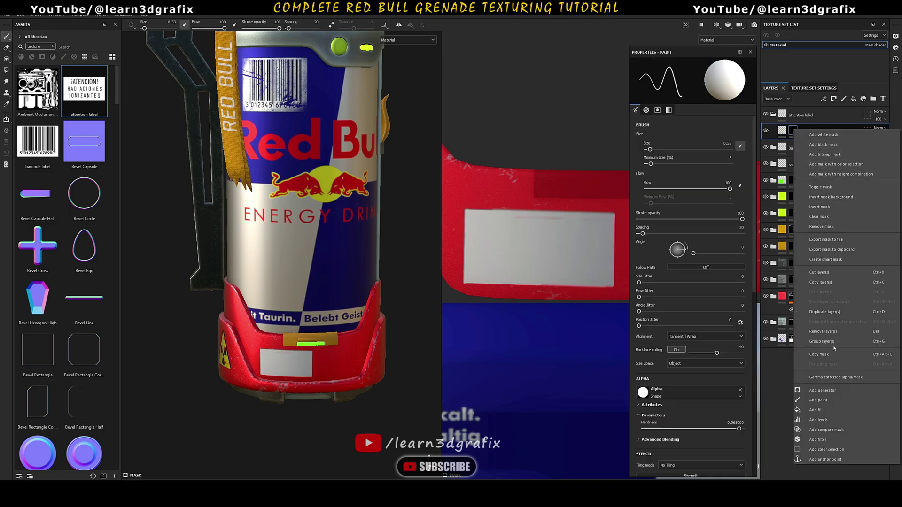
left_click(853, 415)
Assign Grunge Scratches Rough to the mask's fill and set Invert to True
left_click(705, 187)
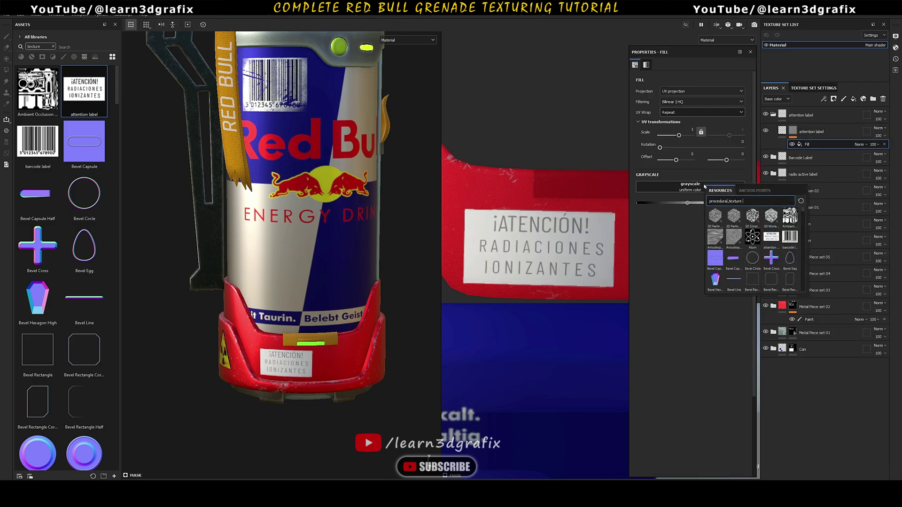
type("grunge ")
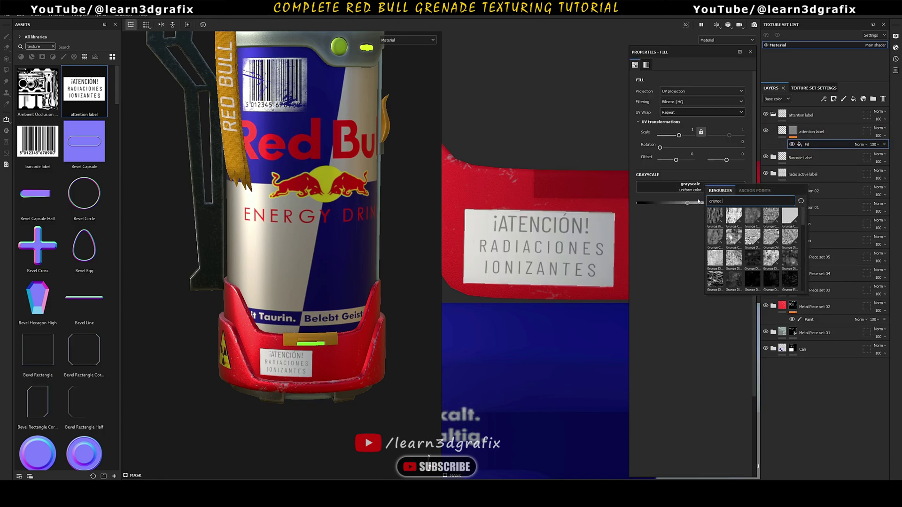
type("scr")
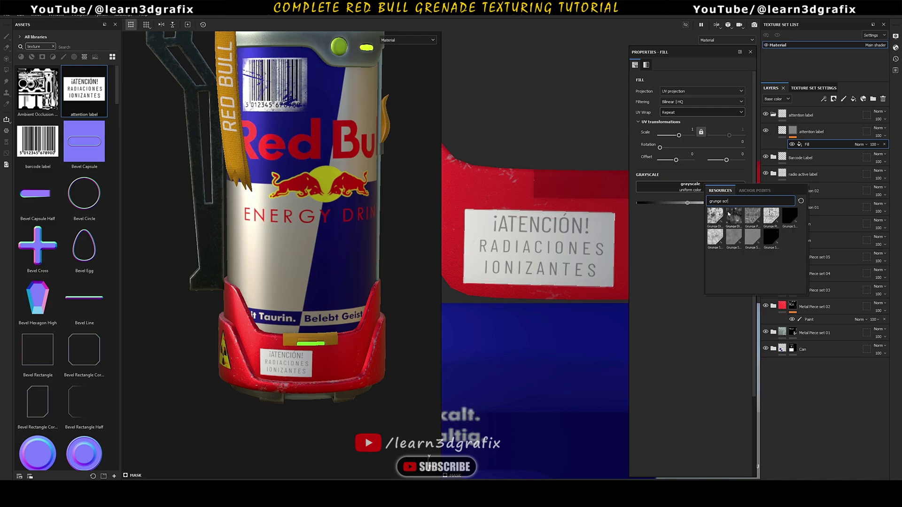
left_click(771, 237)
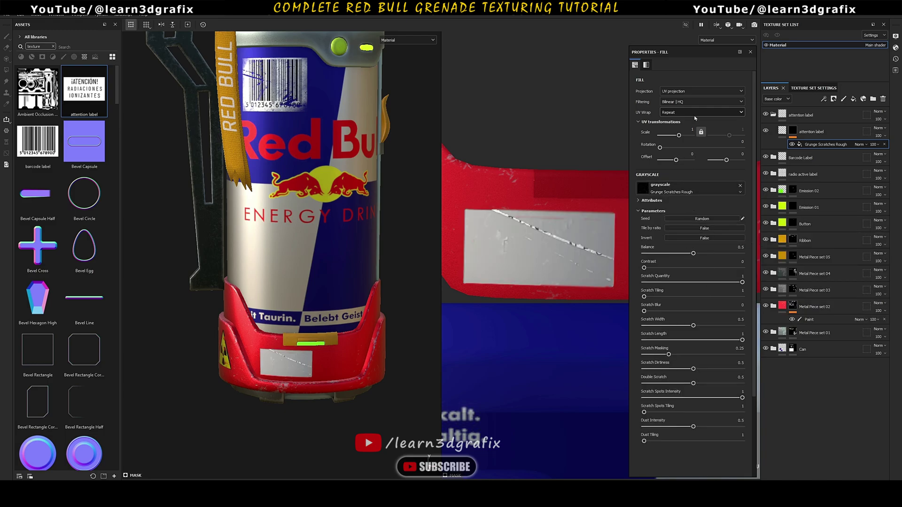
left_click(709, 238)
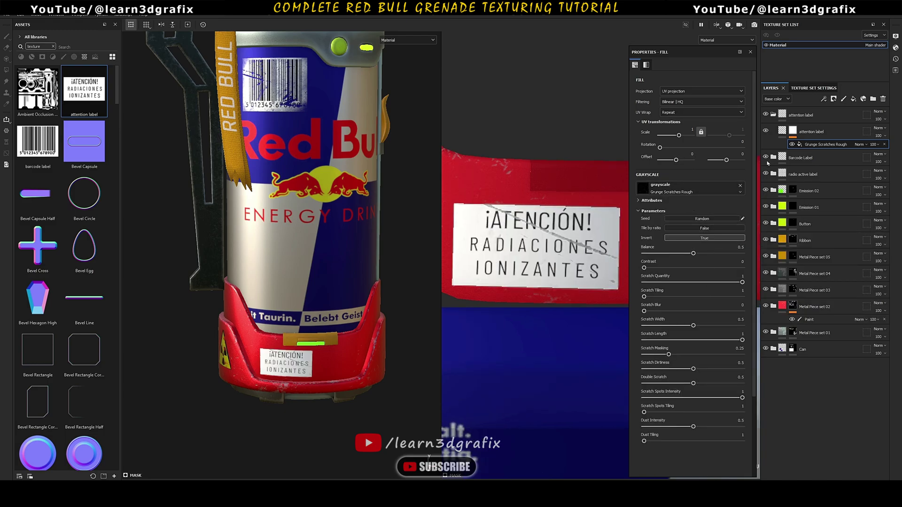
Add a color-only fill layer beneath the attention label layer, sample the red metal's color for it, and give it a black mask
left_click(854, 100)
left_click_drag(785, 133, 782, 163)
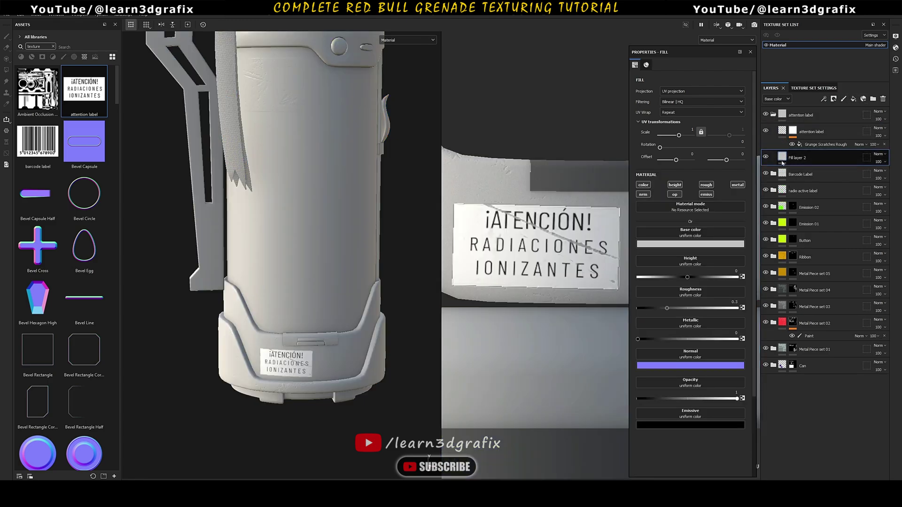
left_click(643, 185)
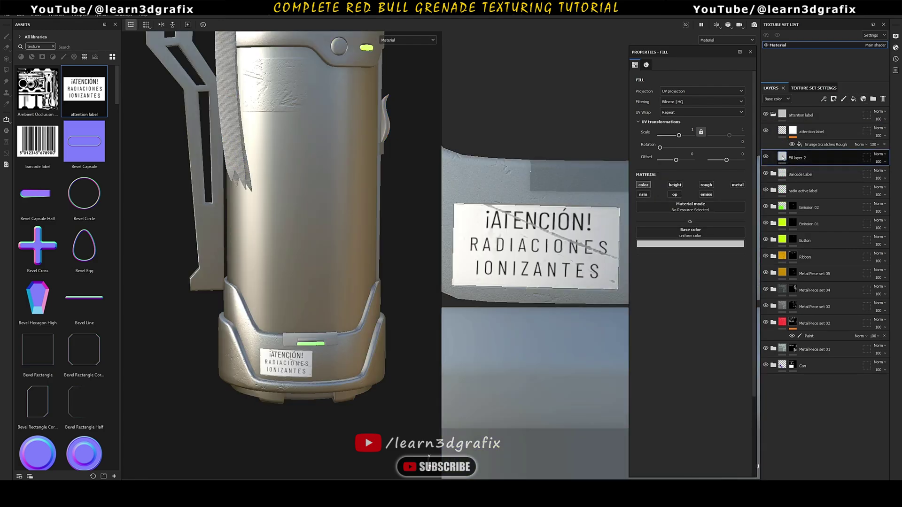
left_click(641, 244)
left_click_drag(703, 250, 780, 325)
right_click(788, 161)
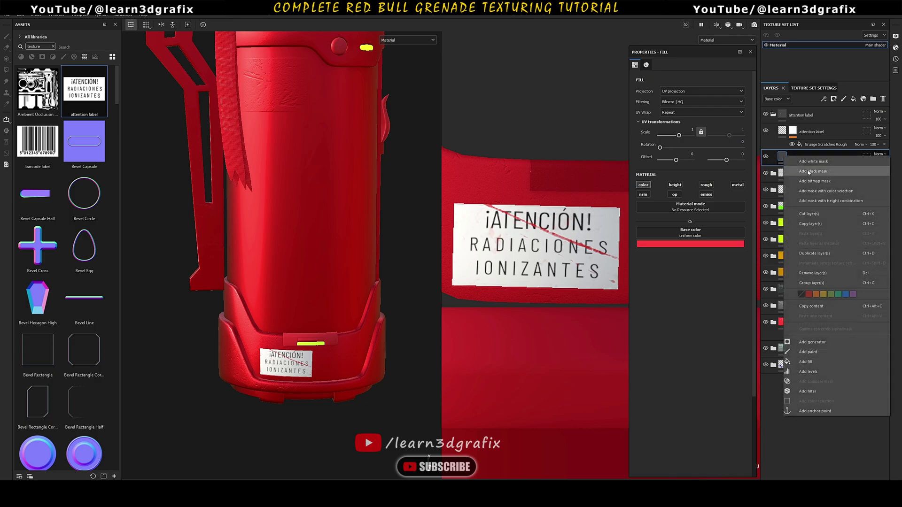
left_click(803, 170)
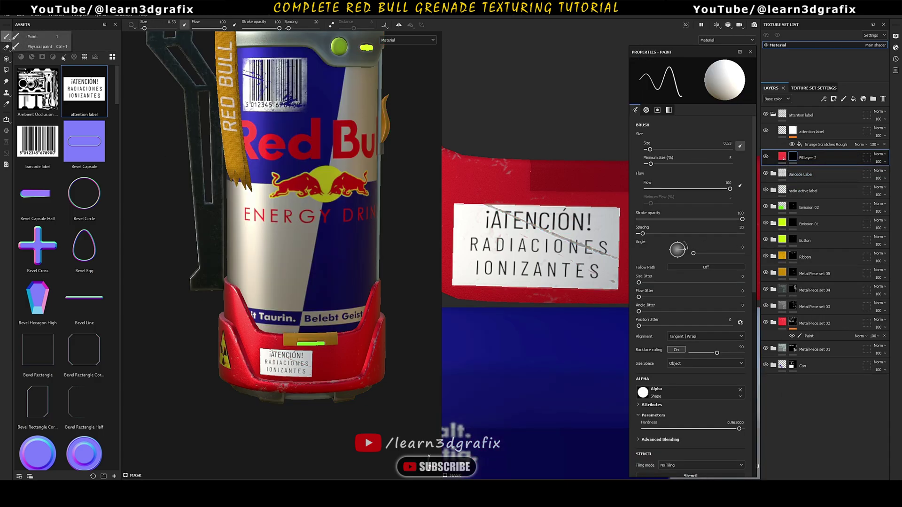
Enlarge the brush to about 1.97 and paint the red fill layer's mask solid white across the attention label area
scroll(527, 239, "up", 1)
right_click_drag(527, 239, 539, 243, "ctrl")
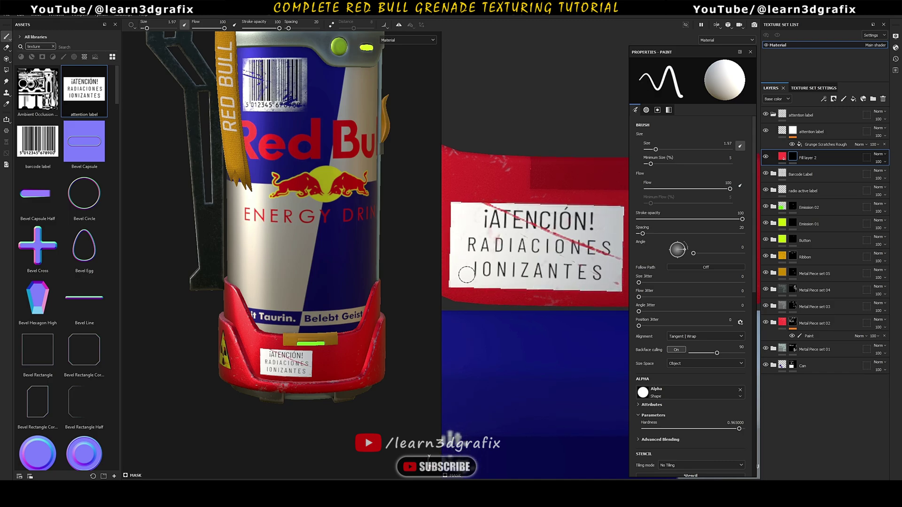
left_click(717, 43)
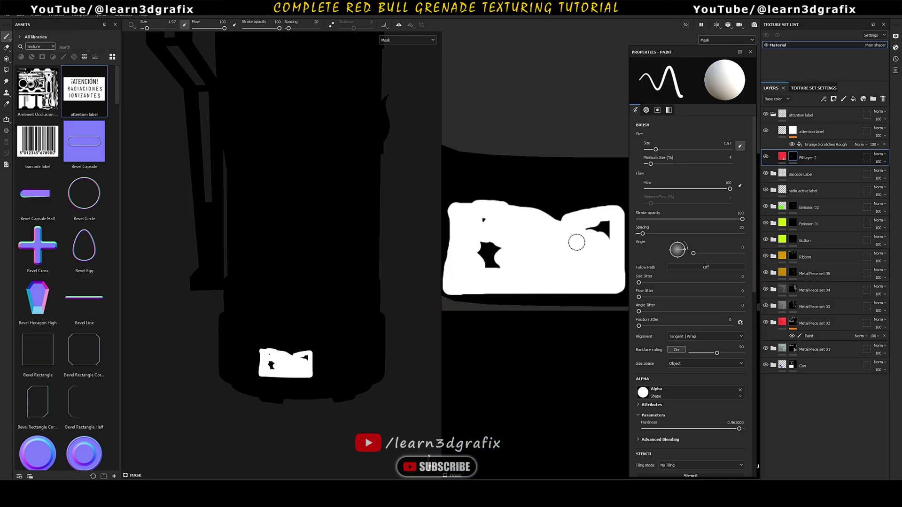
left_click_drag(576, 241, 484, 228)
scroll(466, 216, "down", 1)
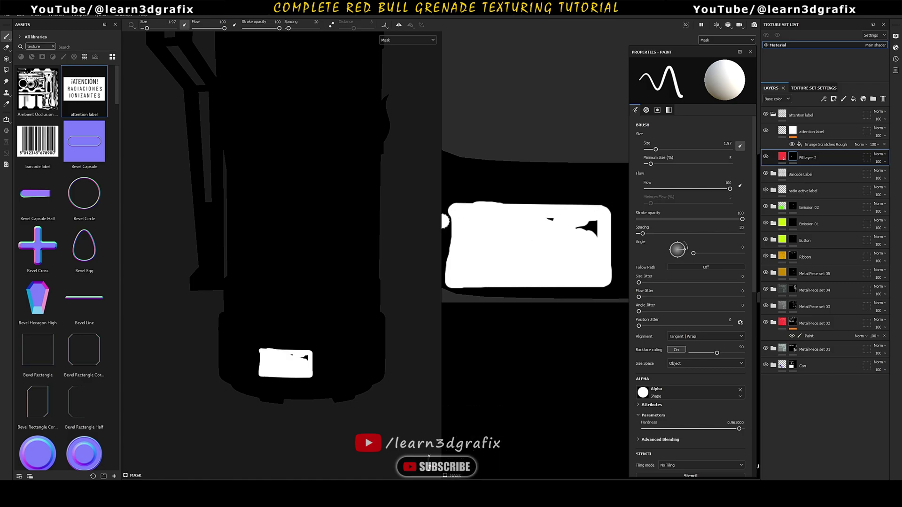
key("m")
Replace the grunge in the attention label's mask with Grunge Scratches and adjust its balance for moderate wear
left_click(825, 144)
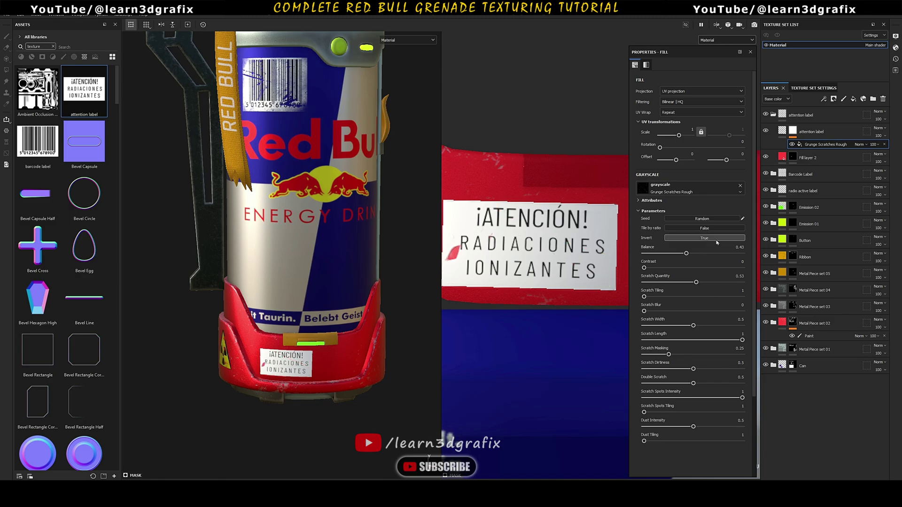
left_click(714, 189)
left_click(734, 238)
left_click_drag(693, 234, 719, 234)
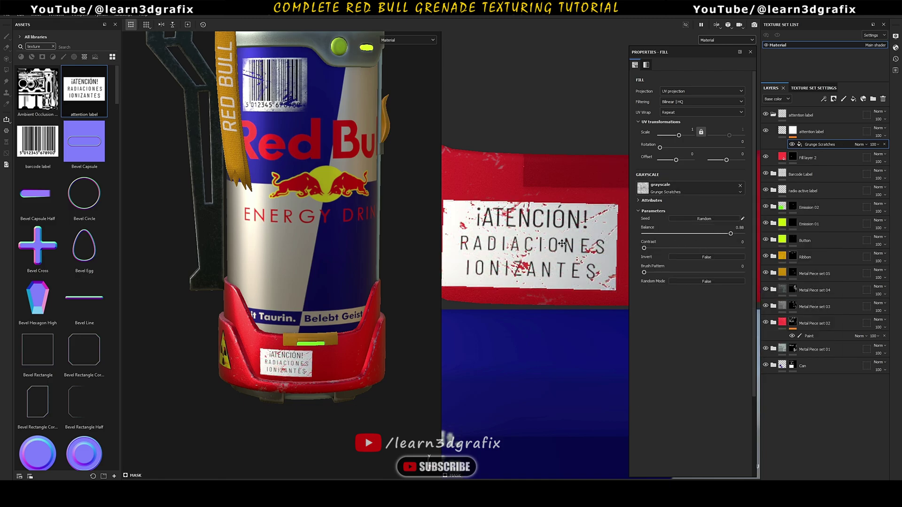
left_click_drag(562, 243, 574, 240, "alt")
scroll(564, 245, "up", 1)
left_click_drag(731, 234, 712, 235)
left_click_drag(554, 244, 570, 249, "alt")
Set the Grunge Scratches fill to Tri-planar projection and its balance to 0.79
left_click(701, 91)
left_click(684, 115)
scroll(555, 240, "down", 2)
left_click_drag(713, 242, 730, 239)
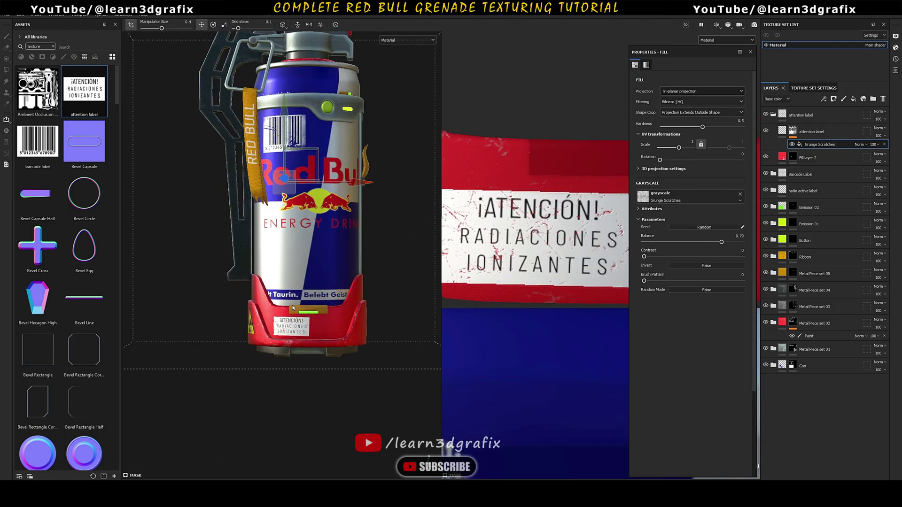
Add a paint effect to the attention label's mask and choose the Dirt 1 brush for it
scroll(300, 357, "up", 3)
left_click(793, 131)
right_click(792, 131)
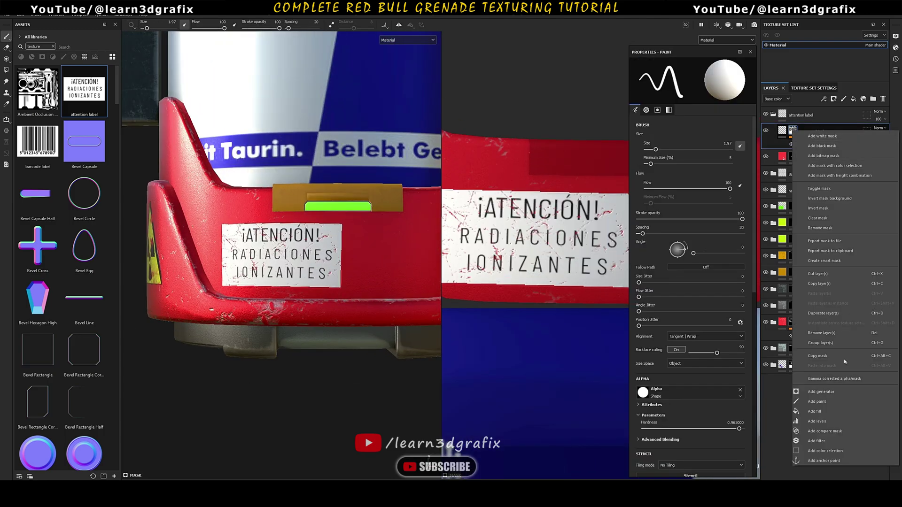
left_click(817, 402)
left_click(63, 57)
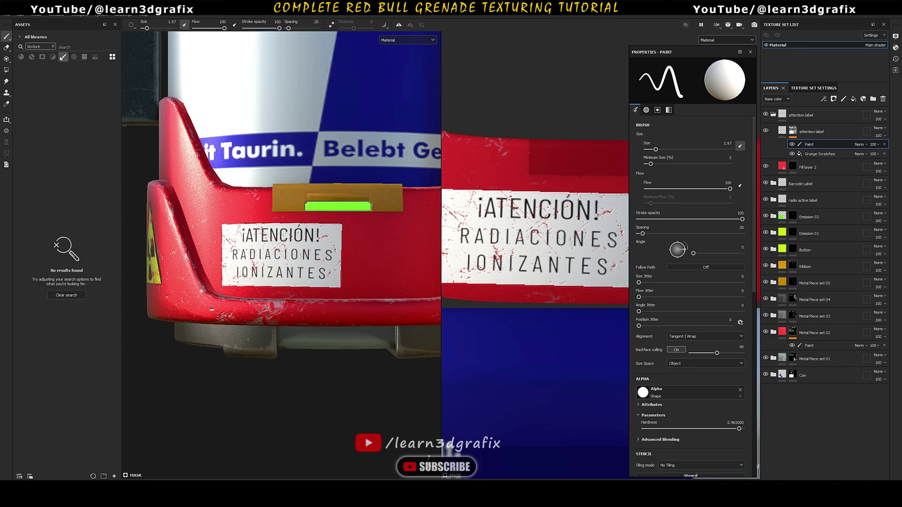
left_click(54, 46)
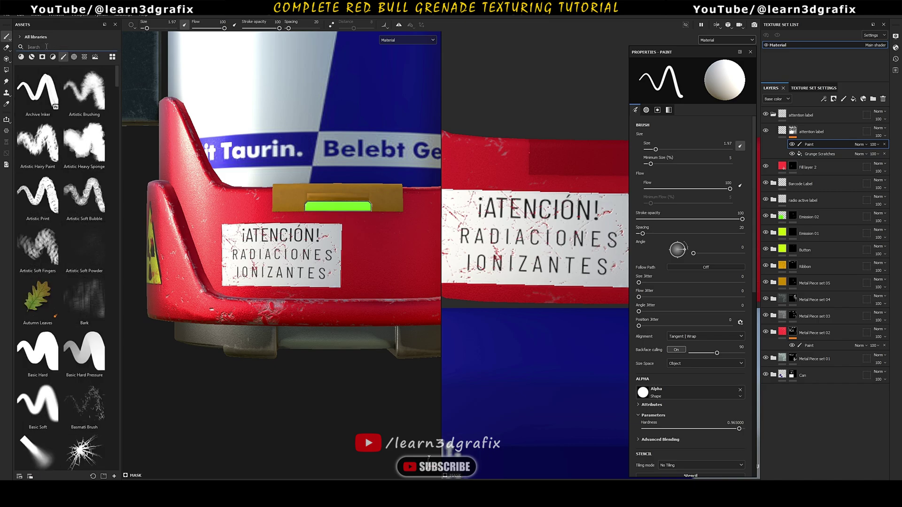
type("scr")
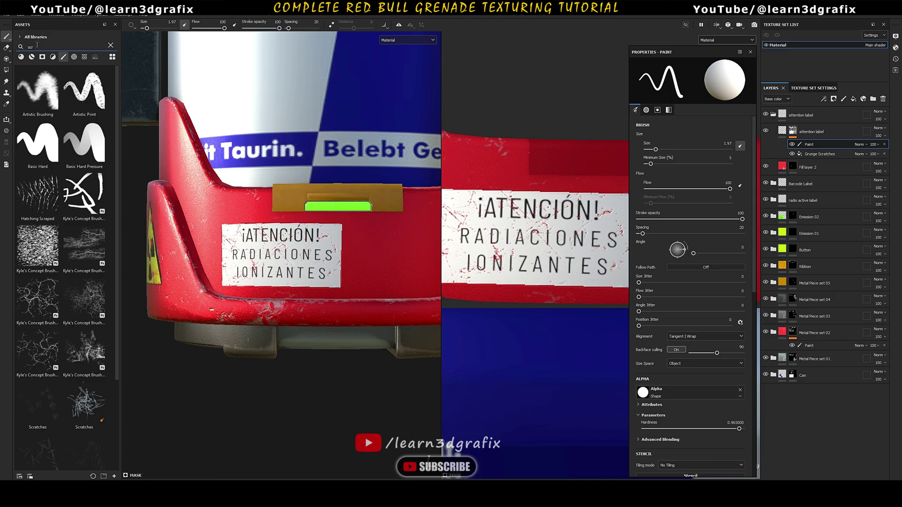
type("dirt")
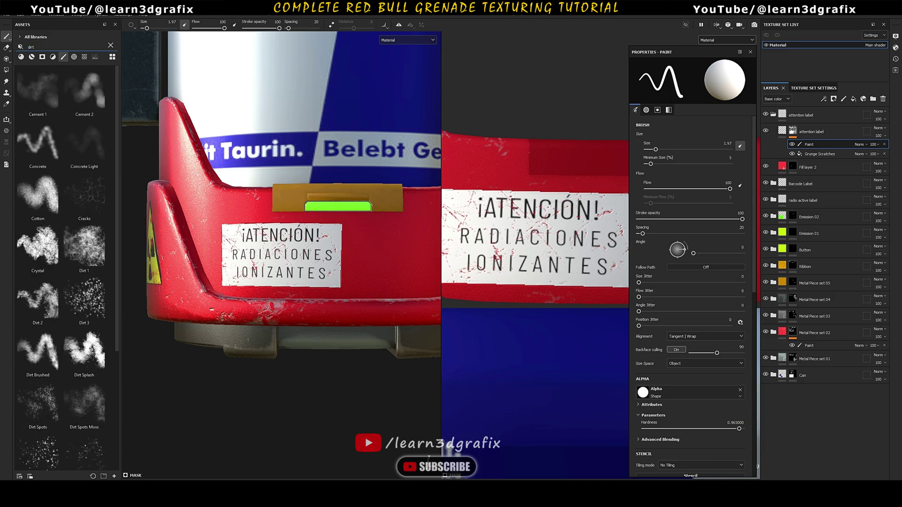
left_click(84, 247)
Paint dirt-shaped wear into the attention label's mask around its edges and corners at brush size 6.43
scroll(554, 238, "up", 1)
middle_click_drag(606, 212, 532, 215, "alt")
right_click_drag(531, 214, 474, 214, "ctrl")
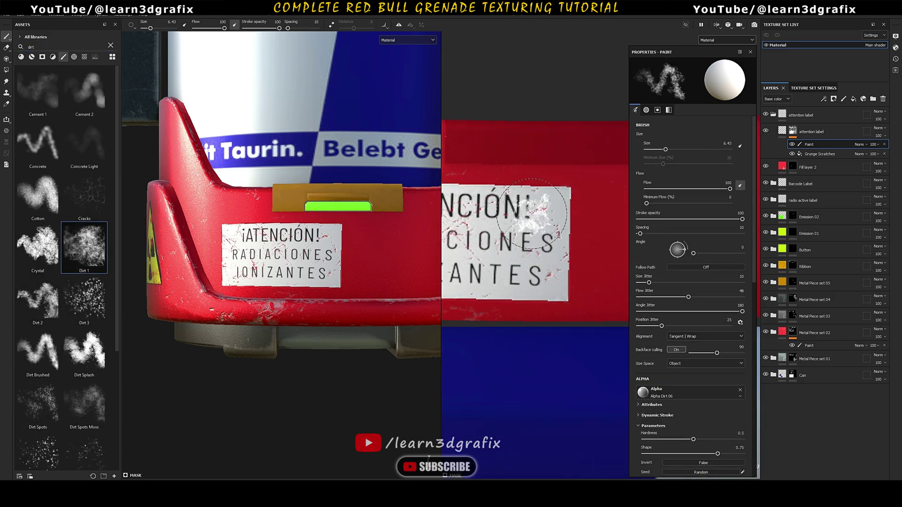
scroll(559, 279, "down", 1)
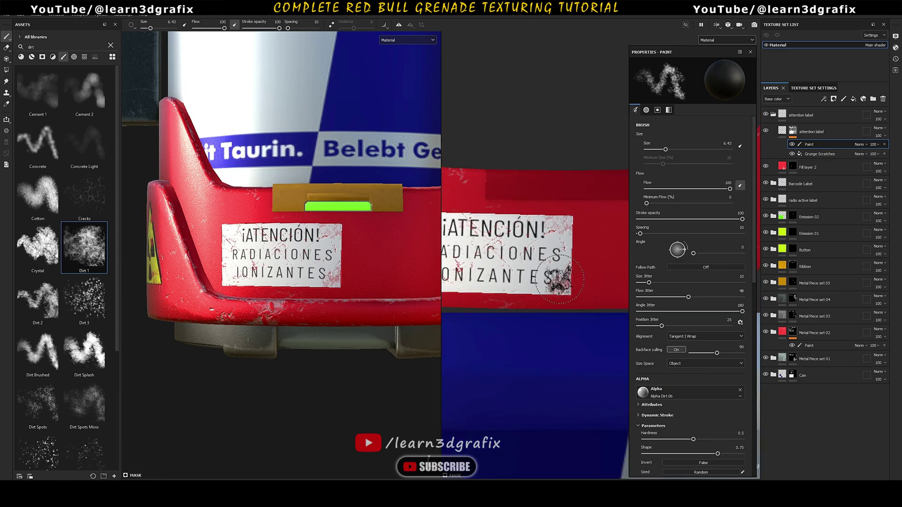
middle_click_drag(458, 270, 559, 245, "alt")
left_click_drag(514, 185, 527, 232)
middle_click_drag(571, 257, 489, 232, "alt")
middle_click_drag(518, 157, 539, 175, "alt")
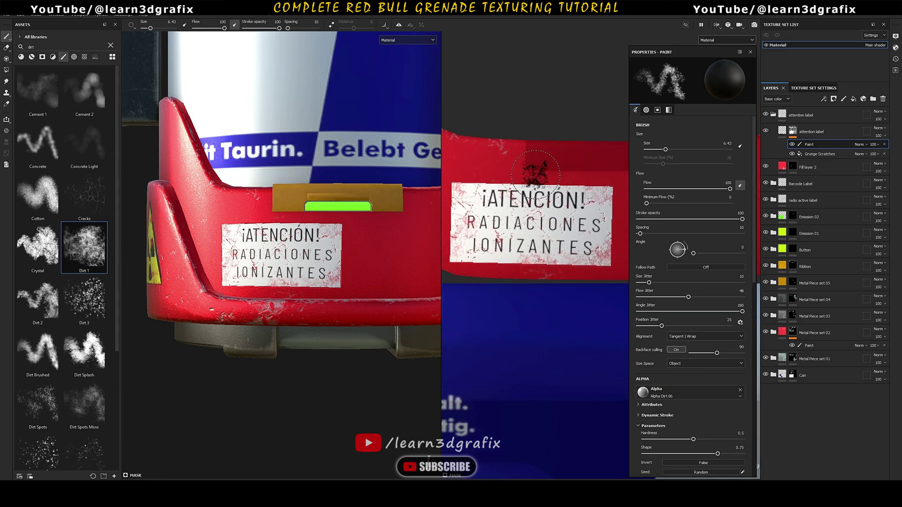
left_click_drag(538, 187, 538, 207, "ctrl")
scroll(539, 254, "down", 1)
Add a dark yellow fill layer above the attention label layer and give it a black mask with a paint effect
scroll(394, 261, "down", 5)
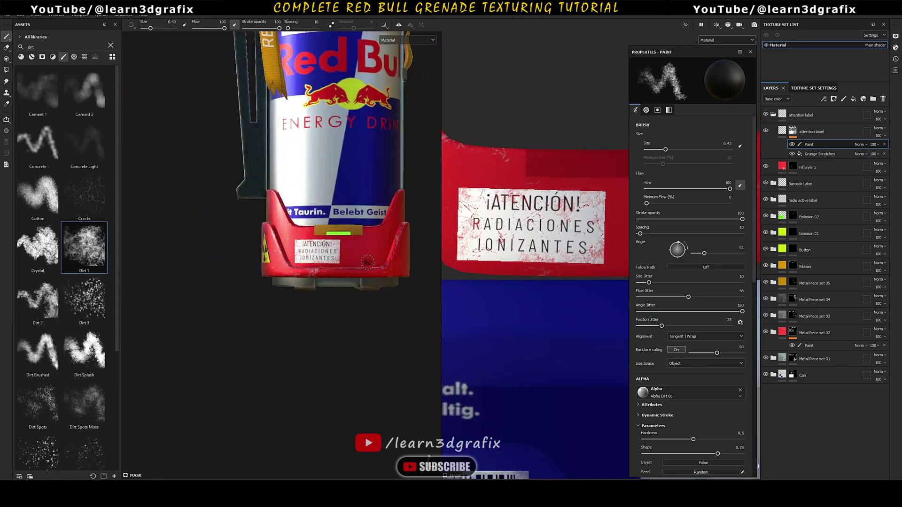
left_click(793, 132)
left_click(853, 99)
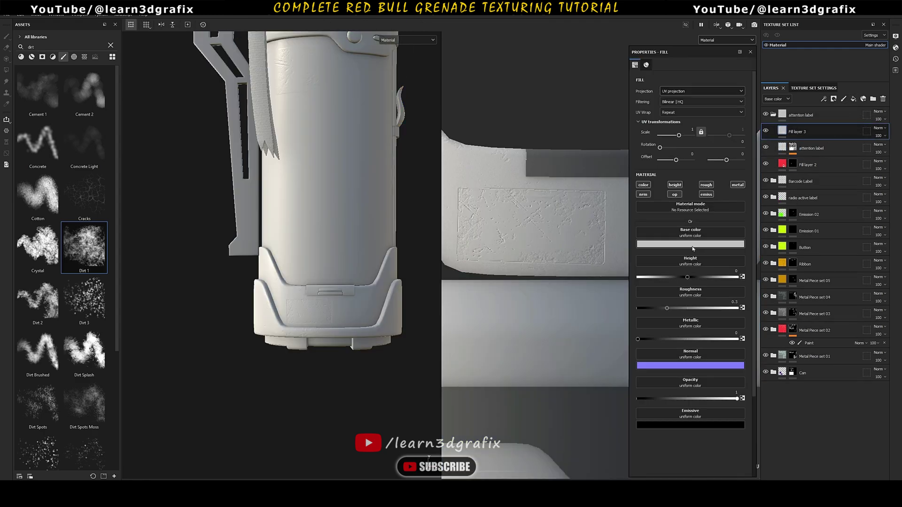
left_click(690, 244)
left_click_drag(756, 317, 756, 313)
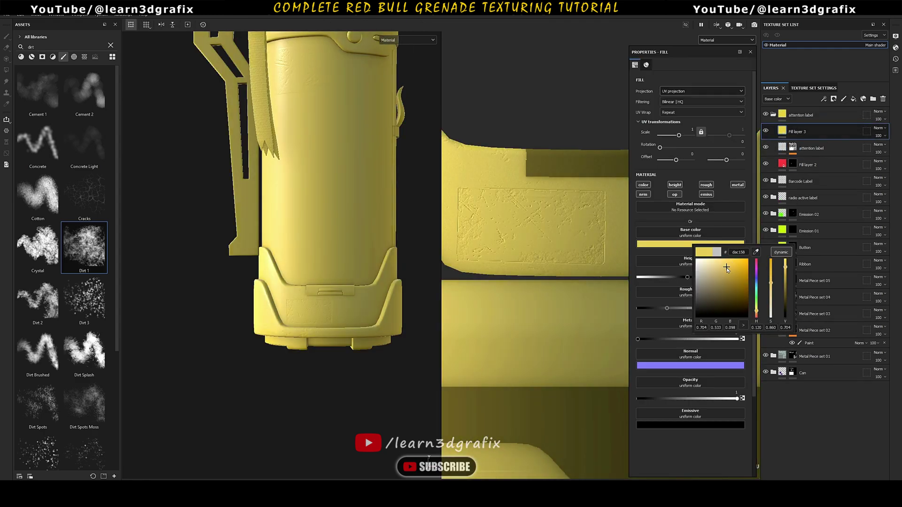
left_click_drag(726, 268, 727, 283)
right_click(785, 132)
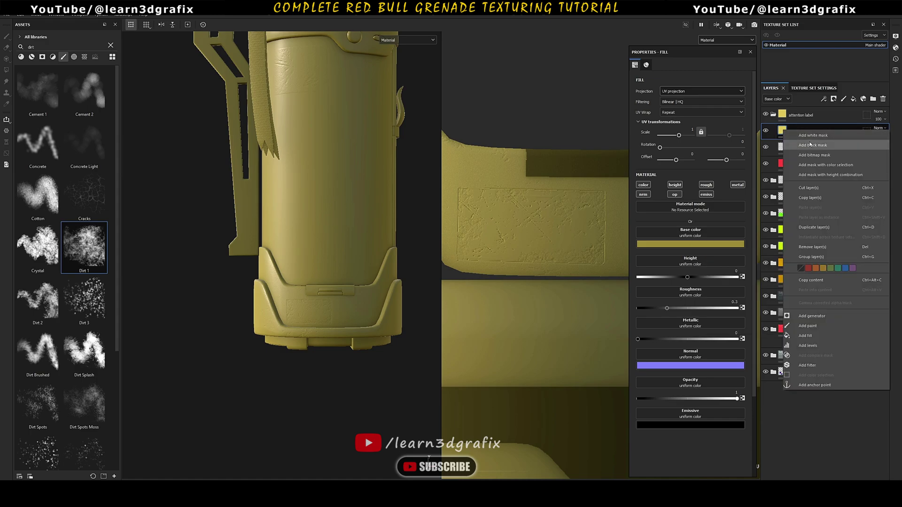
left_click(812, 145)
right_click(793, 130)
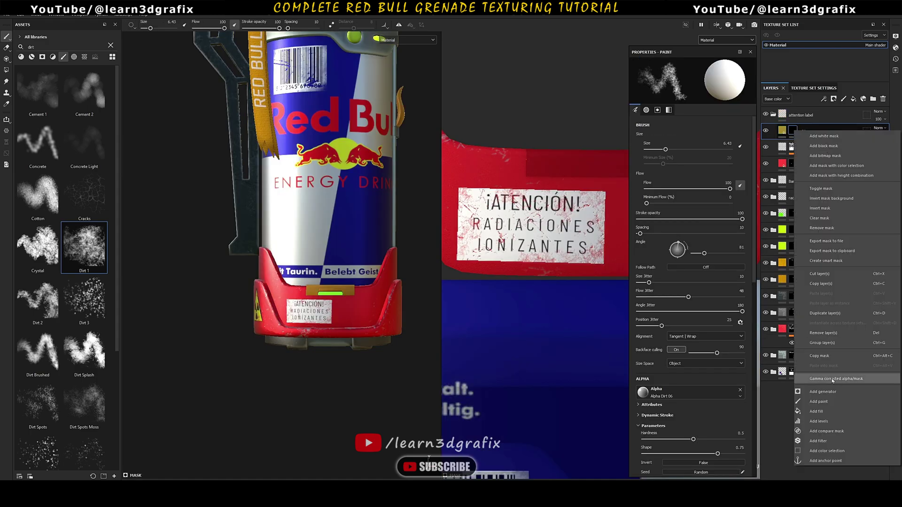
Limit the dark yellow fill layer to the color channel and set its blend mode to Overlay
left_click(784, 135)
left_click(878, 127)
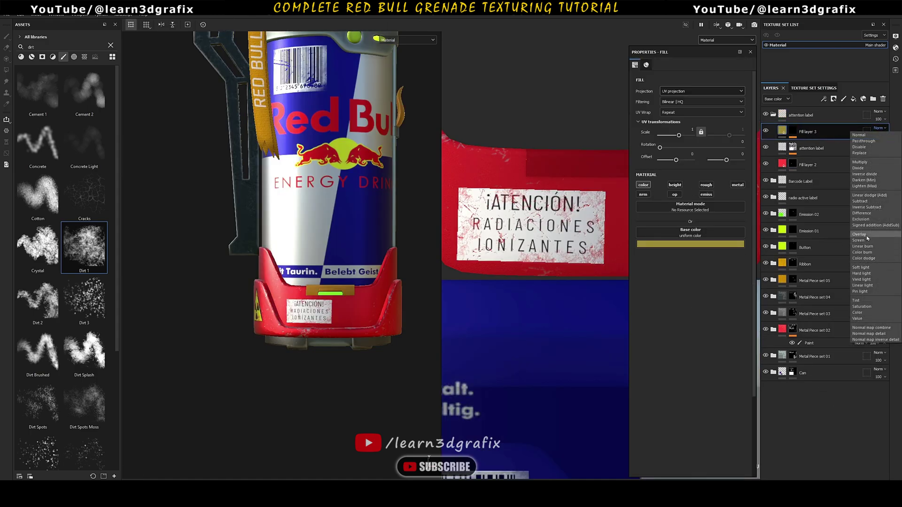
left_click(859, 234)
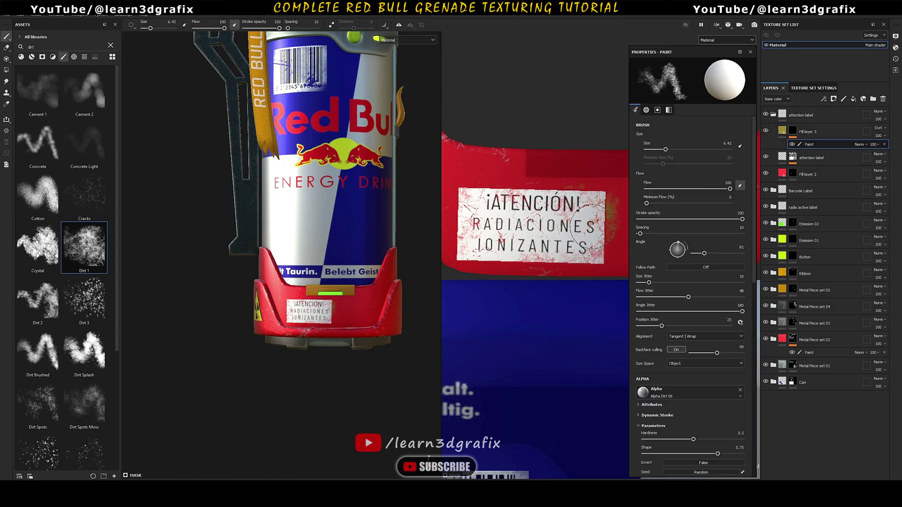
Shrink the Dirt 1 brush to about 4.22 and paint dirt patches over the attention label in the yellow fill's mask
scroll(577, 225, "up", 1)
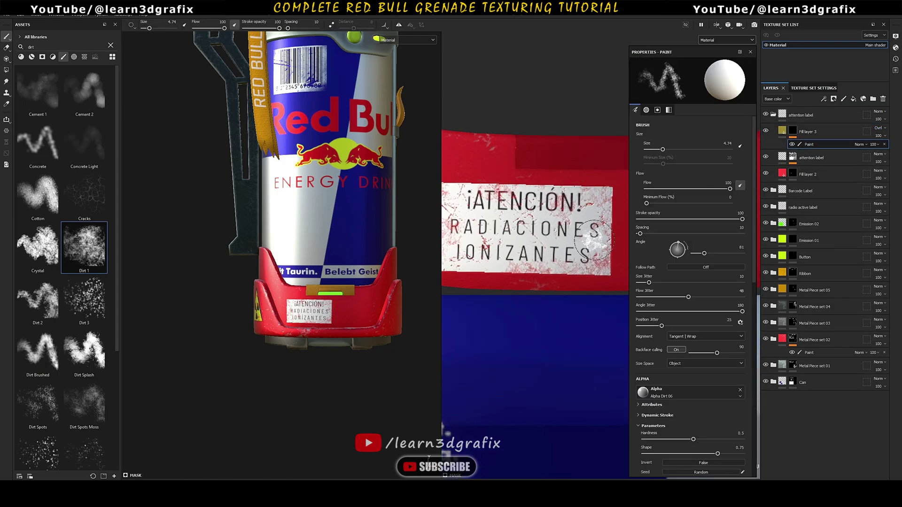
scroll(512, 260, "up", 1)
middle_click_drag(512, 260, 547, 245, "alt")
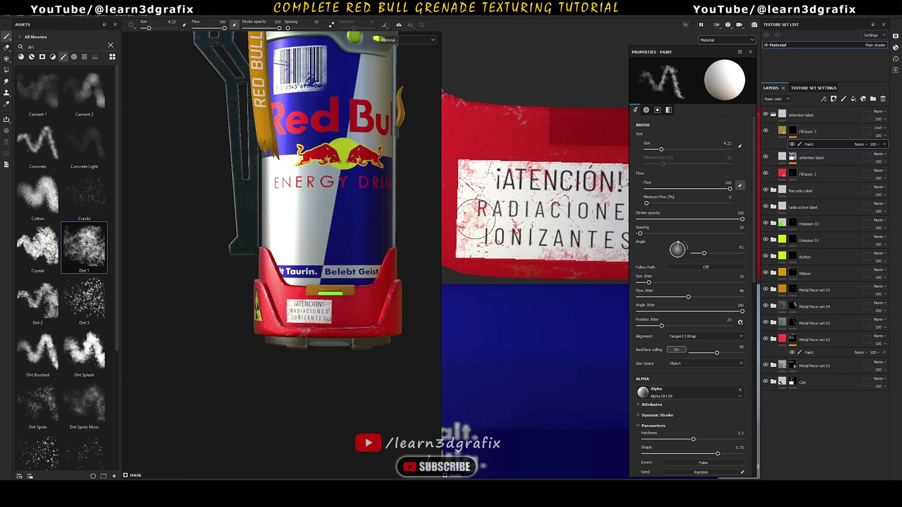
scroll(528, 212, "down", 1)
middle_click_drag(613, 214, 547, 211, "alt")
scroll(559, 235, "up", 4)
Switch the dirt fill layer to Normal blending, shift its base color to a warmer brown, and lower its opacity to 43
left_click(781, 130)
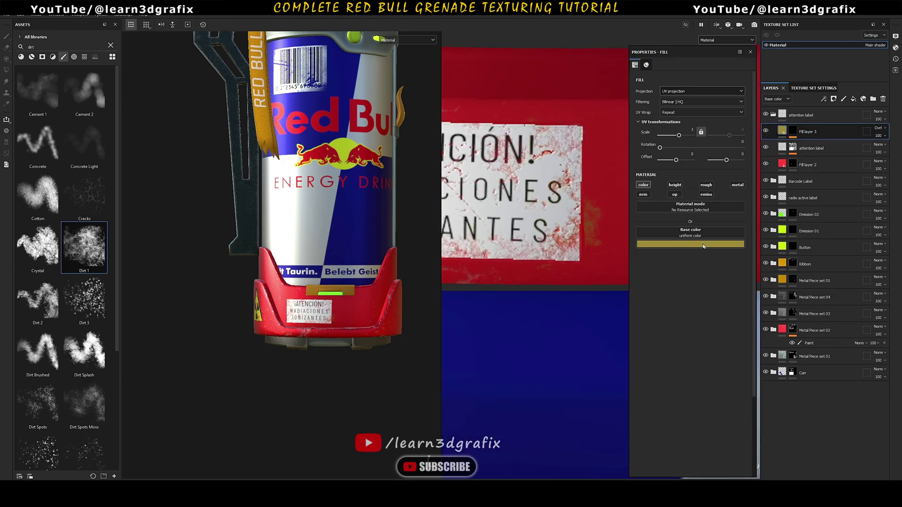
left_click(880, 129)
left_click(871, 138)
scroll(536, 206, "down", 1)
left_click(704, 244)
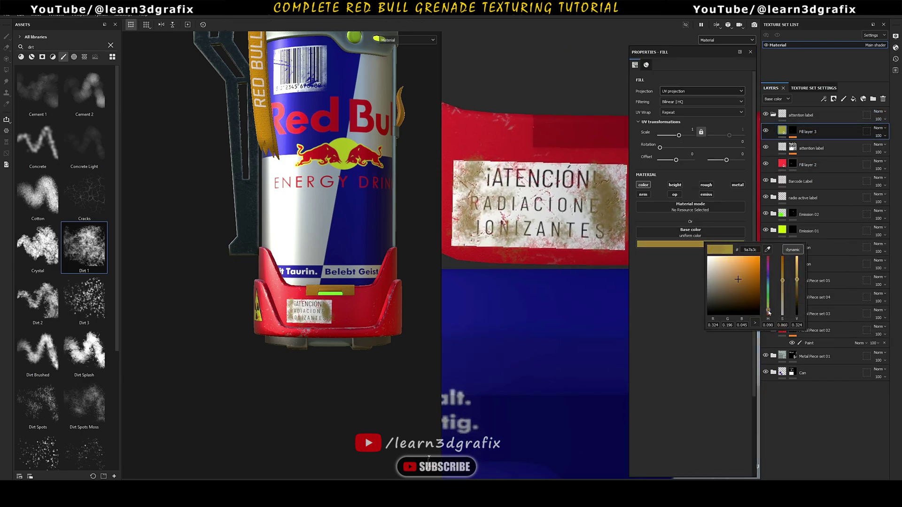
left_click(884, 135)
left_click_drag(896, 149, 879, 148)
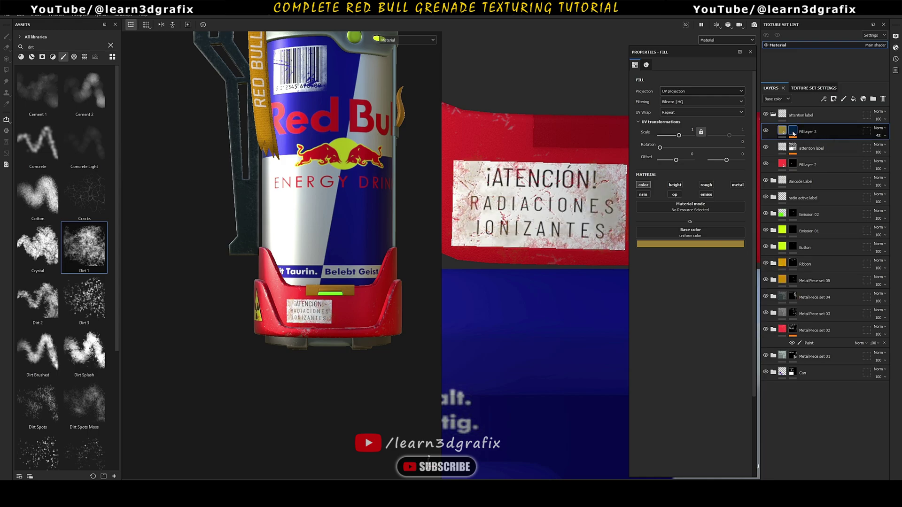
Paint more dirt over the attention label in the fill's mask, then reduce the dirt layer's opacity further
left_click(792, 131)
left_click(808, 145)
middle_click_drag(620, 173, 587, 175, "alt")
scroll(592, 212, "down", 1)
middle_click_drag(549, 230, 583, 203, "alt")
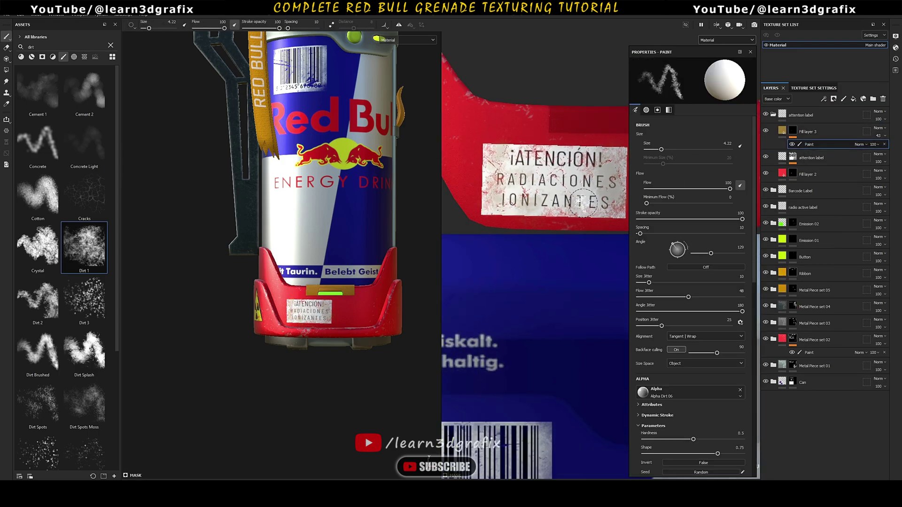
scroll(513, 169, "down", 1)
scroll(320, 282, "down", 1)
scroll(320, 313, "up", 6)
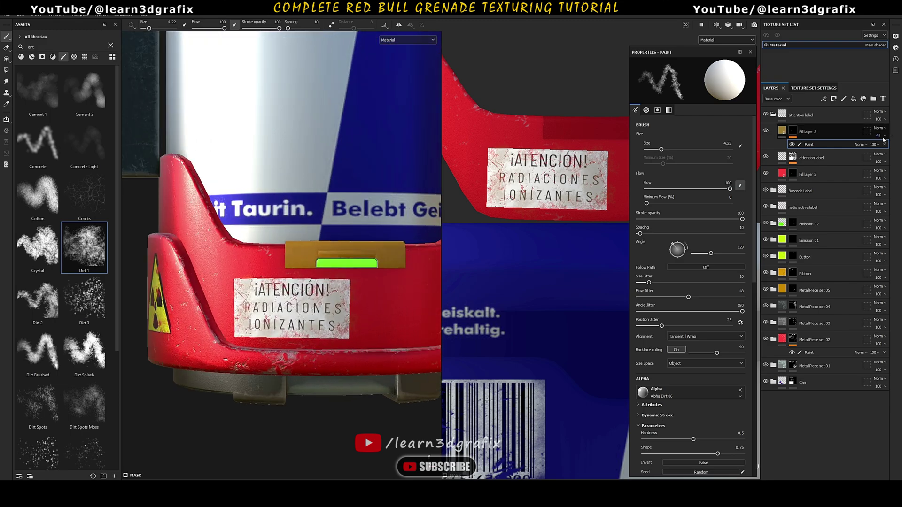
left_click(885, 135)
left_click_drag(880, 148, 870, 151)
Examine the textured grenade from the front, back and sides under different lighting directions
scroll(322, 212, "down", 6)
middle_click_drag(320, 156, 329, 273, "alt")
mouse_move(328, 273)
left_mouse_down("alt")
mouse_move(357, 272)
mouse_move(324, 274)
left_mouse_up("alt")
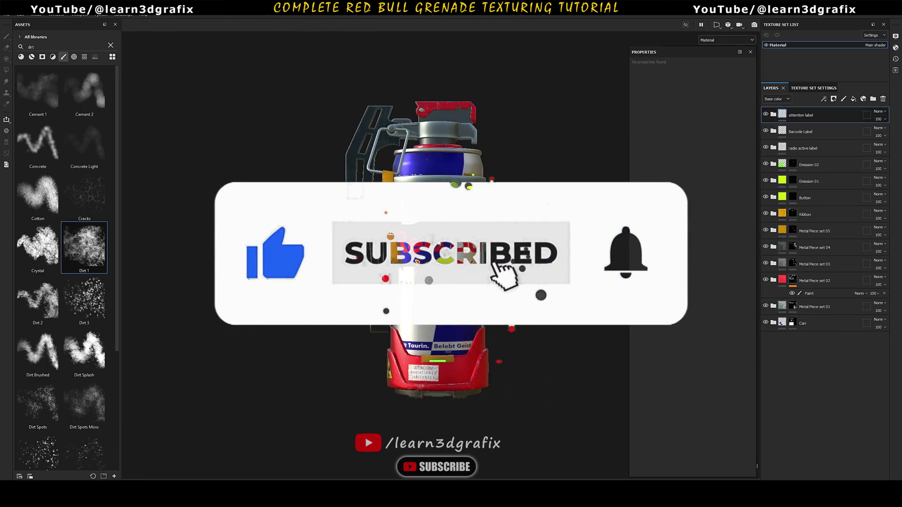
scroll(439, 244, "up", 3)
left_click_drag(439, 244, 256, 273, "alt")
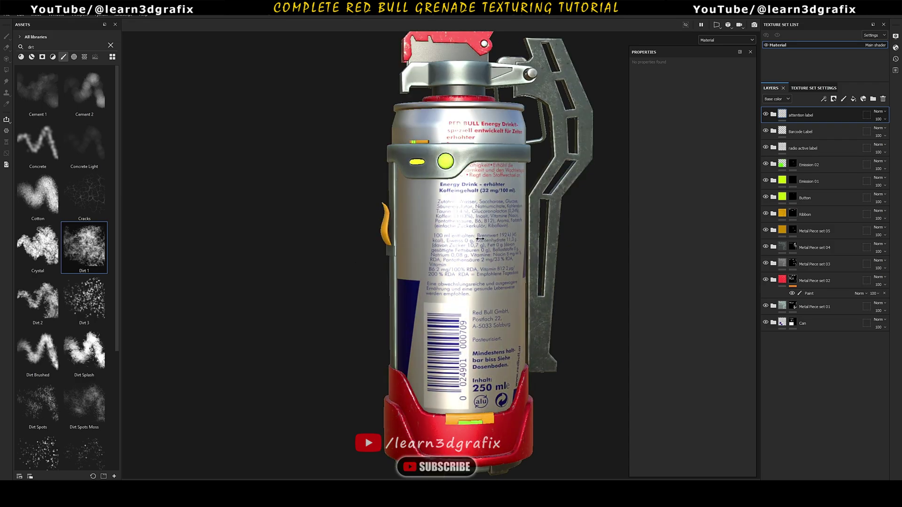
left_click_drag(559, 237, 521, 249, "alt")
middle_click_drag(522, 249, 441, 251, "alt")
right_click_drag(441, 252, 517, 274, "alt")
left_click_drag(517, 275, 502, 277, "alt")
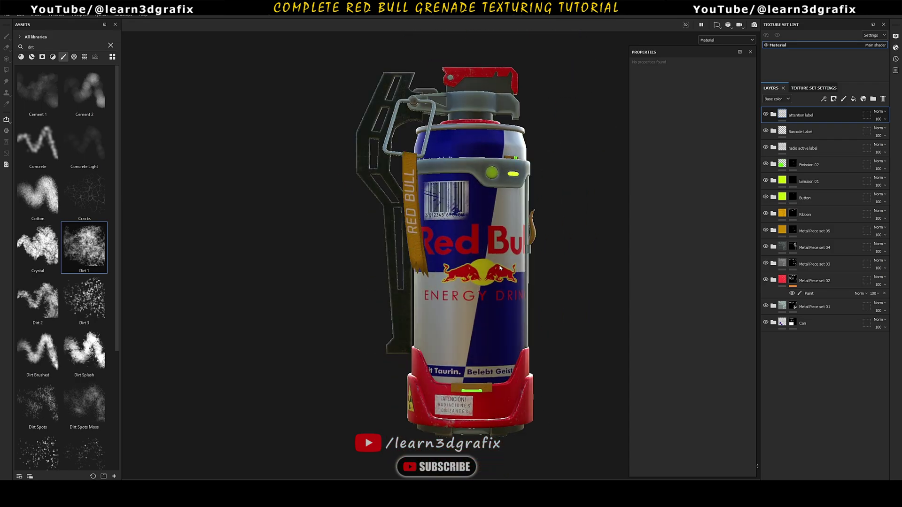
middle_click_drag(502, 276, 468, 281, "alt")
right_click_drag(468, 280, 542, 260, "alt")
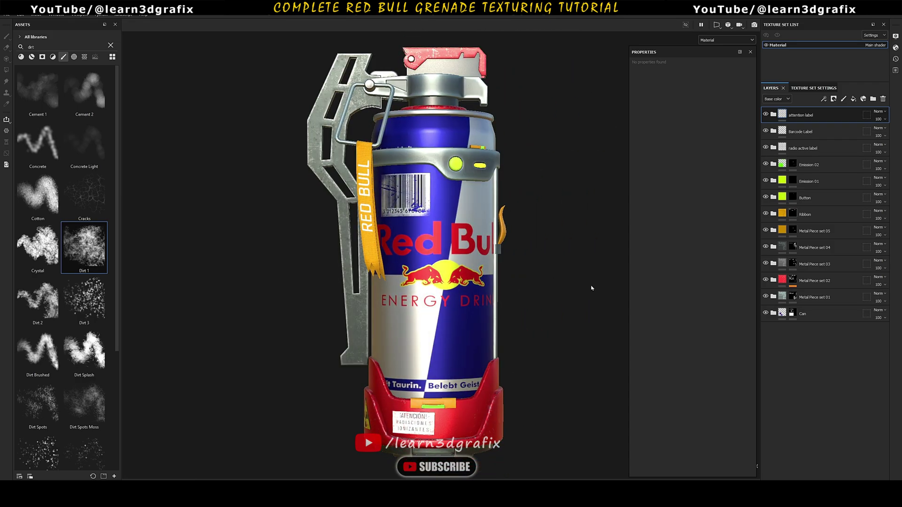
left_click_drag(482, 240, 461, 242, "alt")
Give the Red Bull Image layer in the Can folder a black mask and clear the asset search
left_click(803, 314)
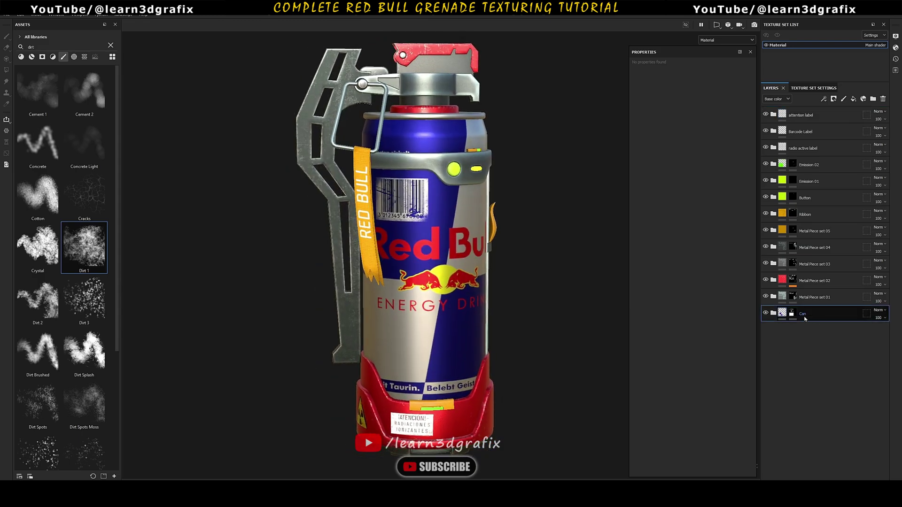
left_click(792, 347)
right_click(793, 346)
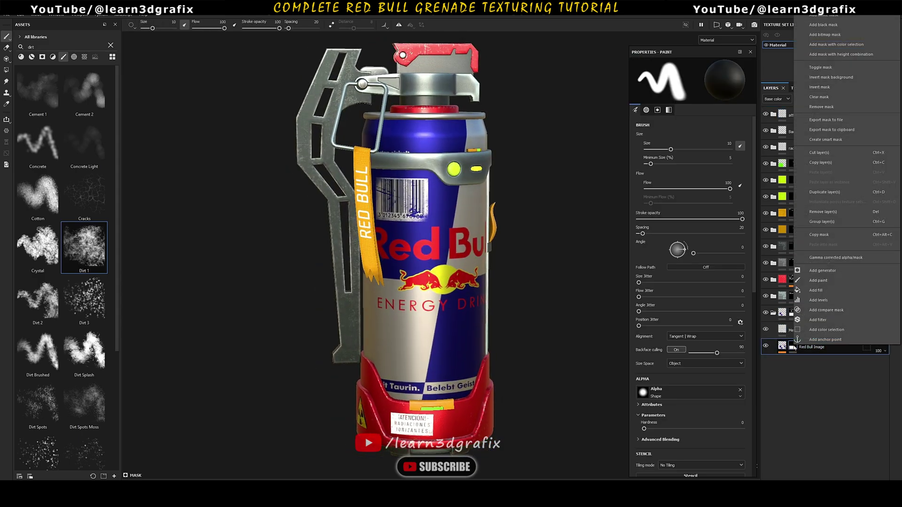
left_click(827, 26)
left_click(110, 45)
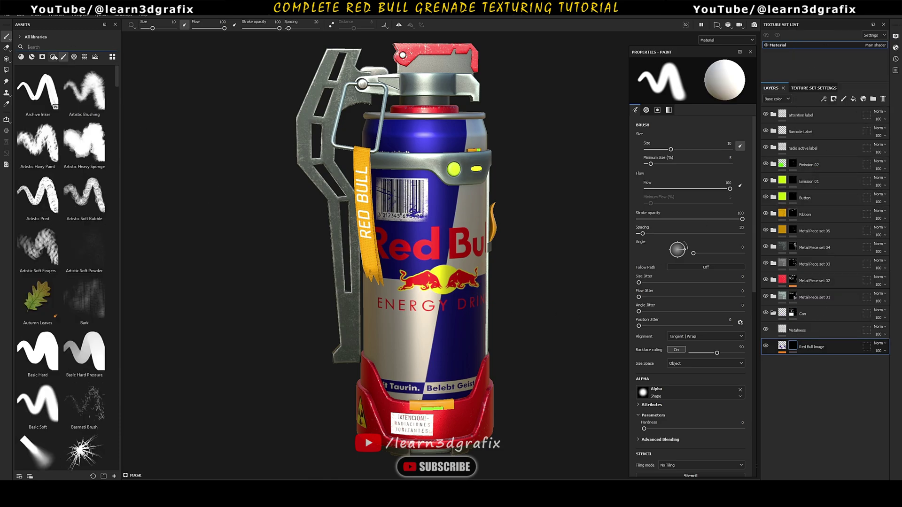
Find the Stains Scratches smart mask with the search term "scratch" and apply it to the Red Bull Image layer's mask
left_click(42, 57)
left_click(45, 47)
type("scratch")
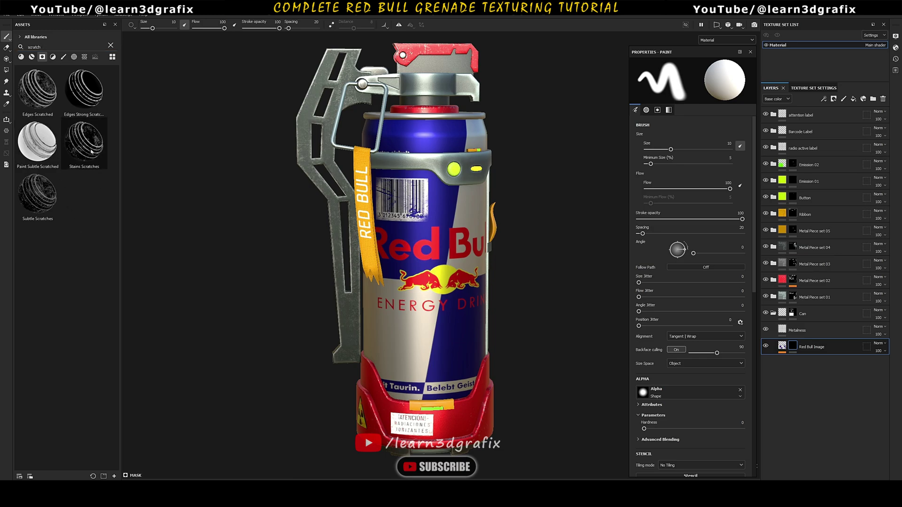
mouse_move(91, 151)
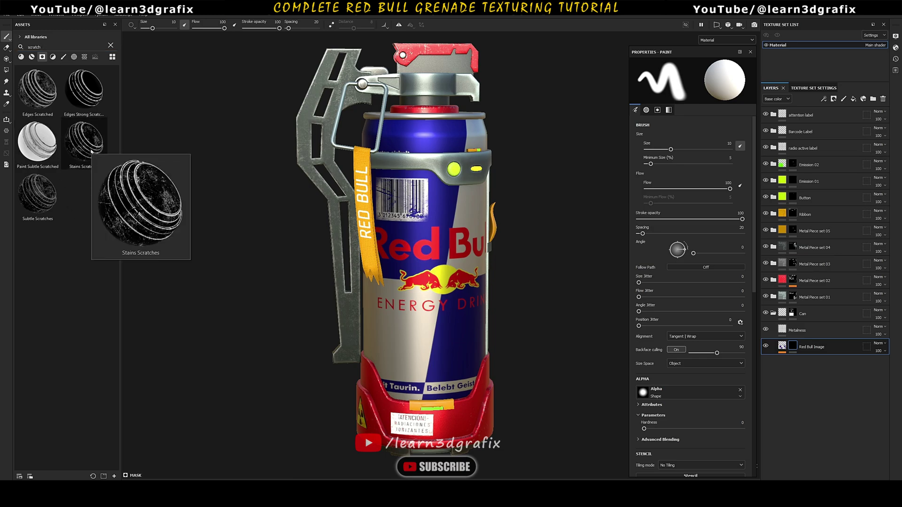
left_click_drag(90, 149, 794, 348)
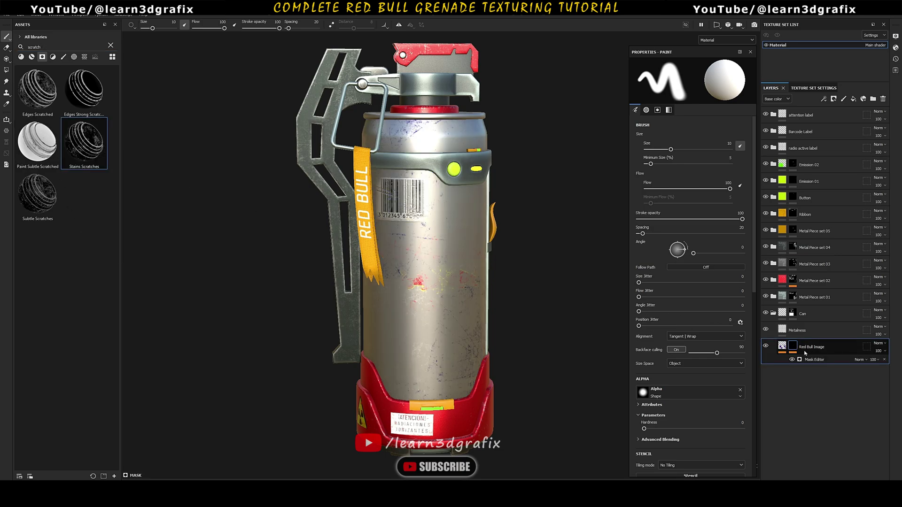
Enable Global Invert in the Red Bull Image mask's Mask Editor generator and set its Global Balance to 0.33
left_click(819, 360)
left_click(703, 109)
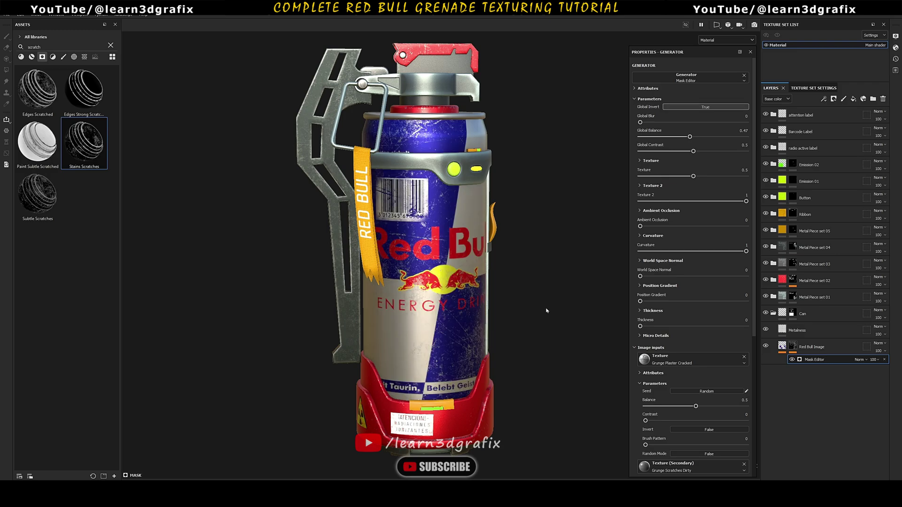
left_click_drag(545, 310, 498, 295, "alt")
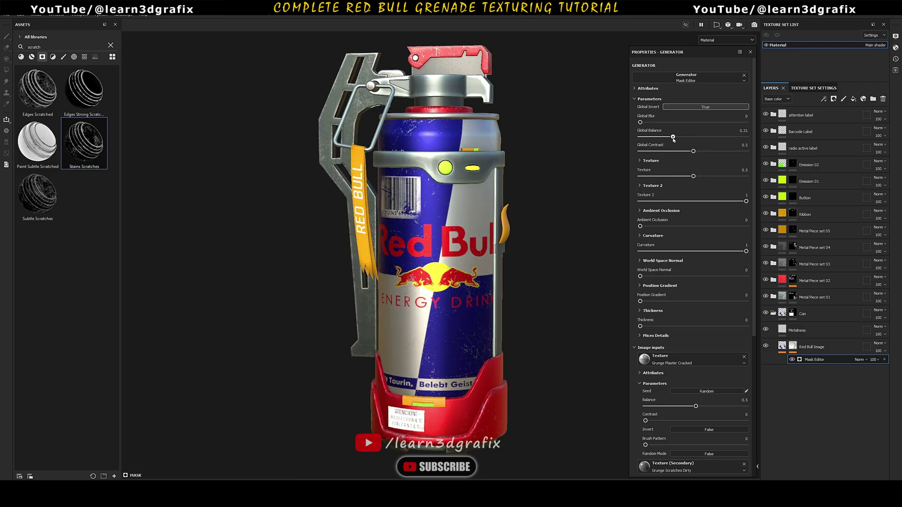
left_click_drag(673, 138, 675, 139)
scroll(447, 263, "up", 7)
scroll(446, 263, "down", 7)
left_click_drag(463, 277, 470, 258, "alt")
right_click_drag(470, 258, 445, 251, "shift")
left_click_drag(445, 251, 453, 255, "alt")
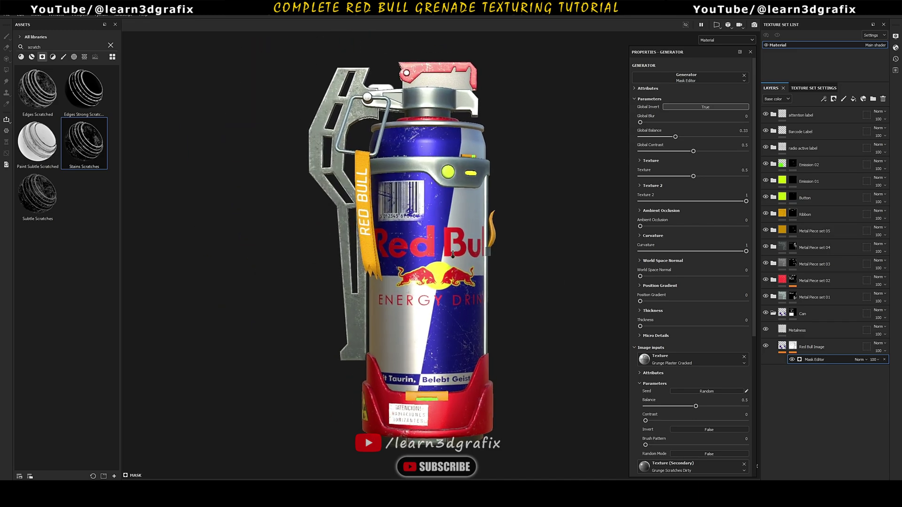
Render the textured grenade with Iray from a slightly rotated front view and review the environment display settings
right_click_drag(452, 255, 472, 279, "alt")
left_click(754, 24)
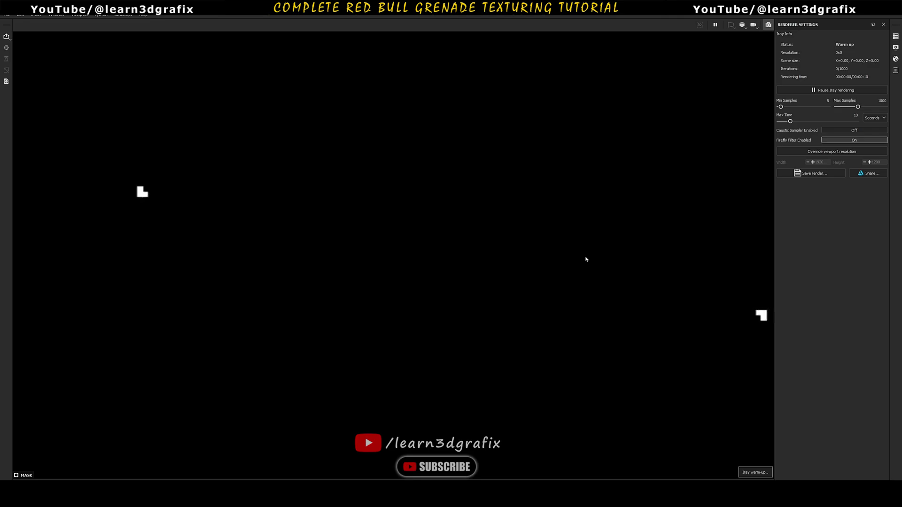
left_click(895, 48)
scroll(809, 232, "down", 2)
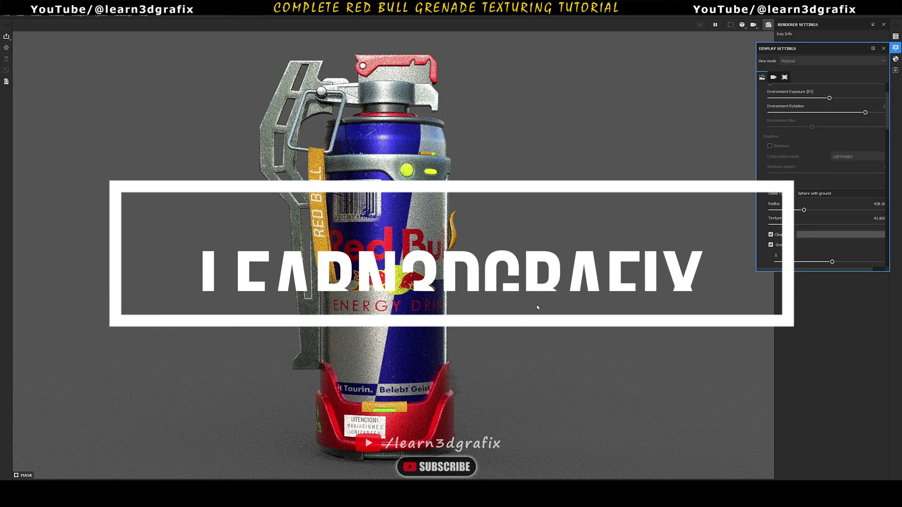
left_click_drag(531, 268, 544, 265, "alt")
left_click(895, 48)
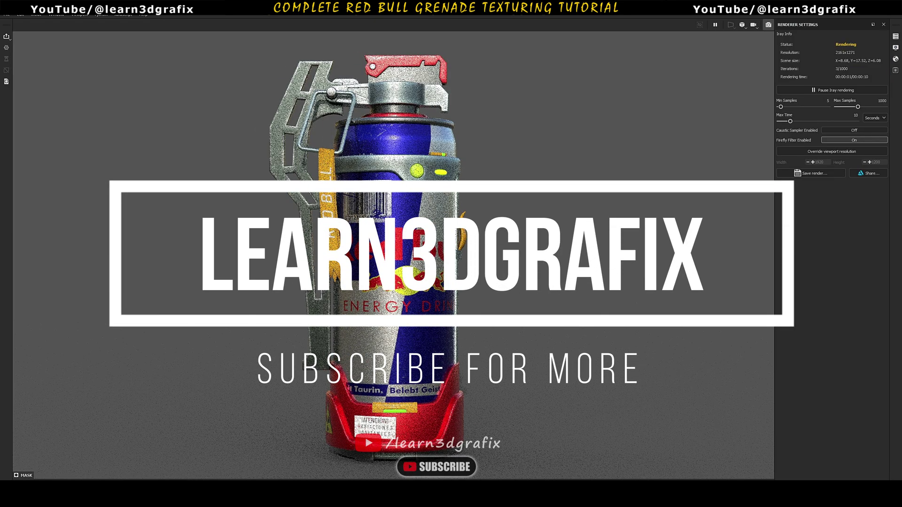